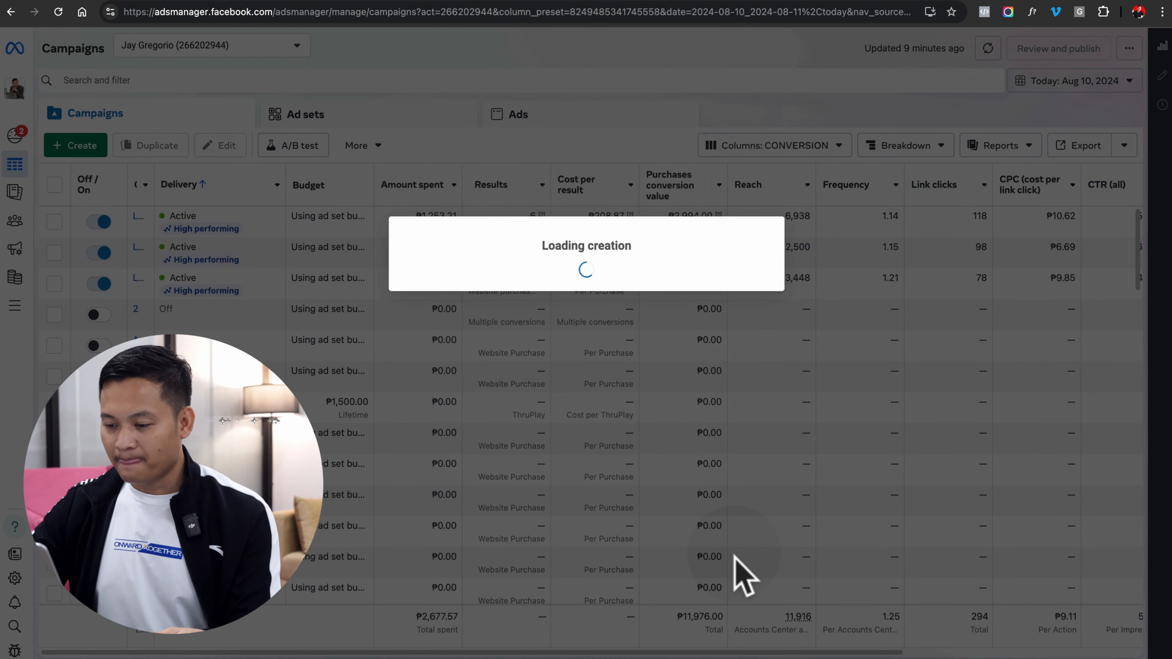
# Create a new sales campaign draft
pyautogui.click(641, 393)
pyautogui.click(734, 438)
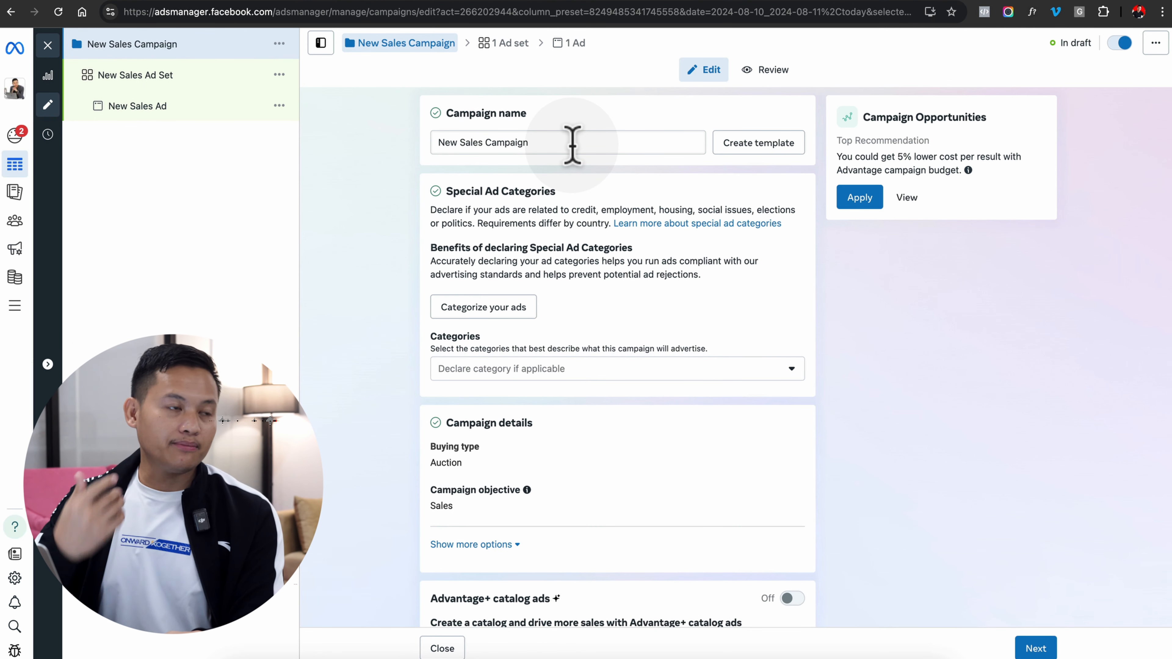
# Review the campaign-level settings of New Sales Campaign, including its name, special ad categories and campaign details
pyautogui.click(171, 76)
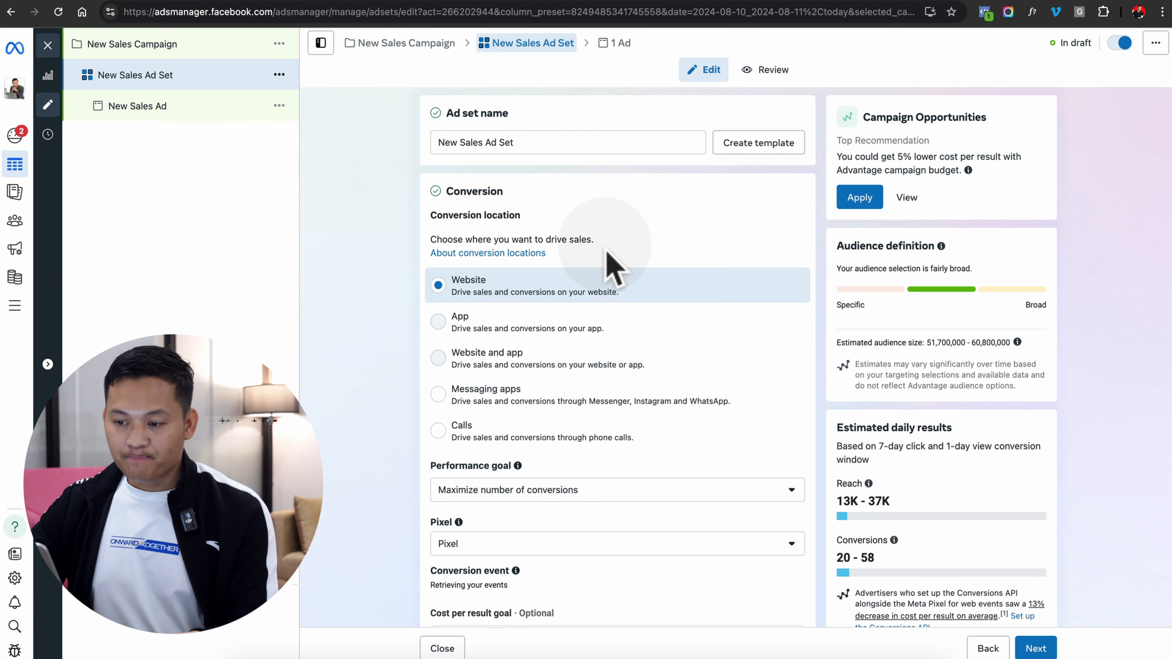
pyautogui.click(192, 55)
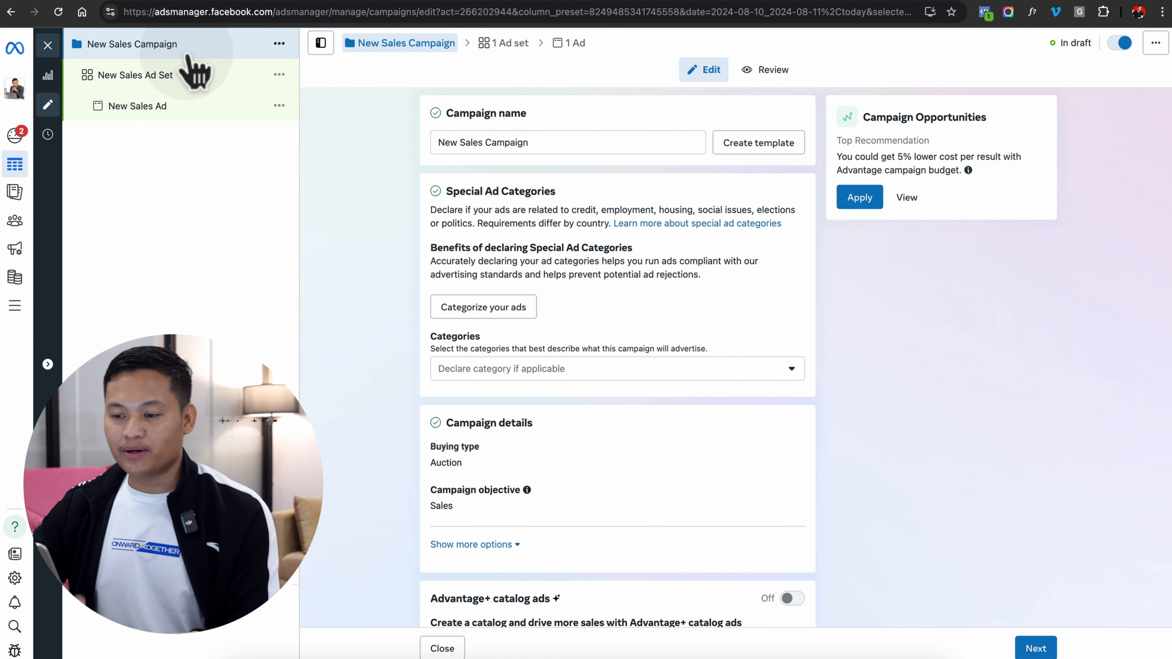
pyautogui.tripleClick(609, 143)
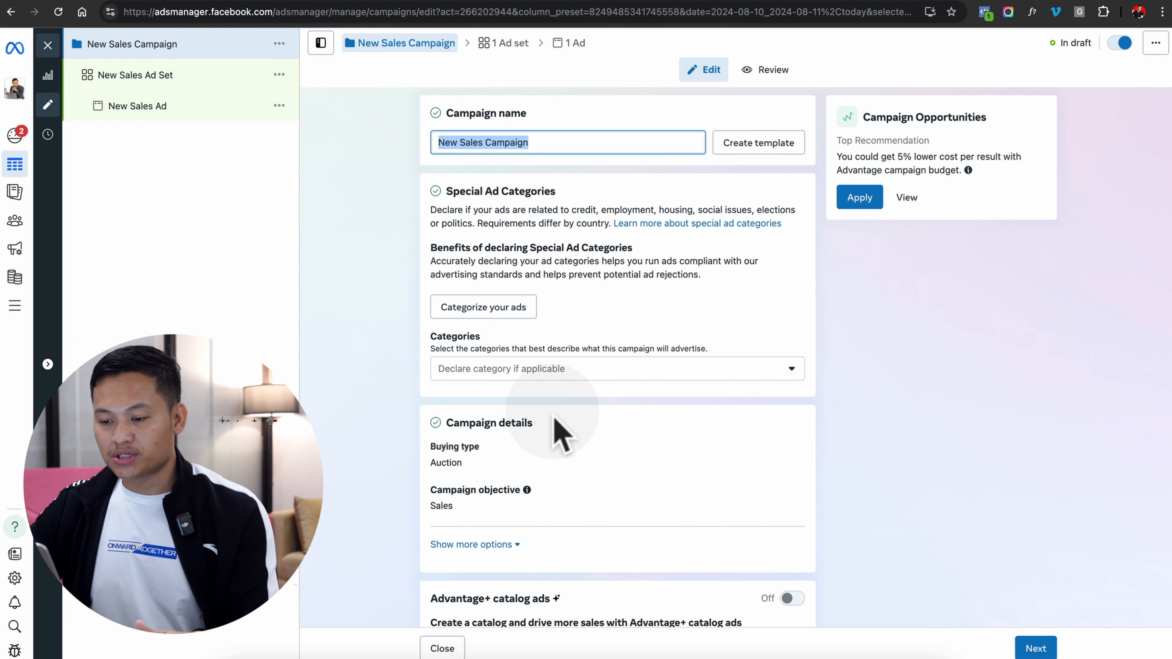
pyautogui.scroll(-1, 661, 277)
pyautogui.scroll(-3, 661, 277)
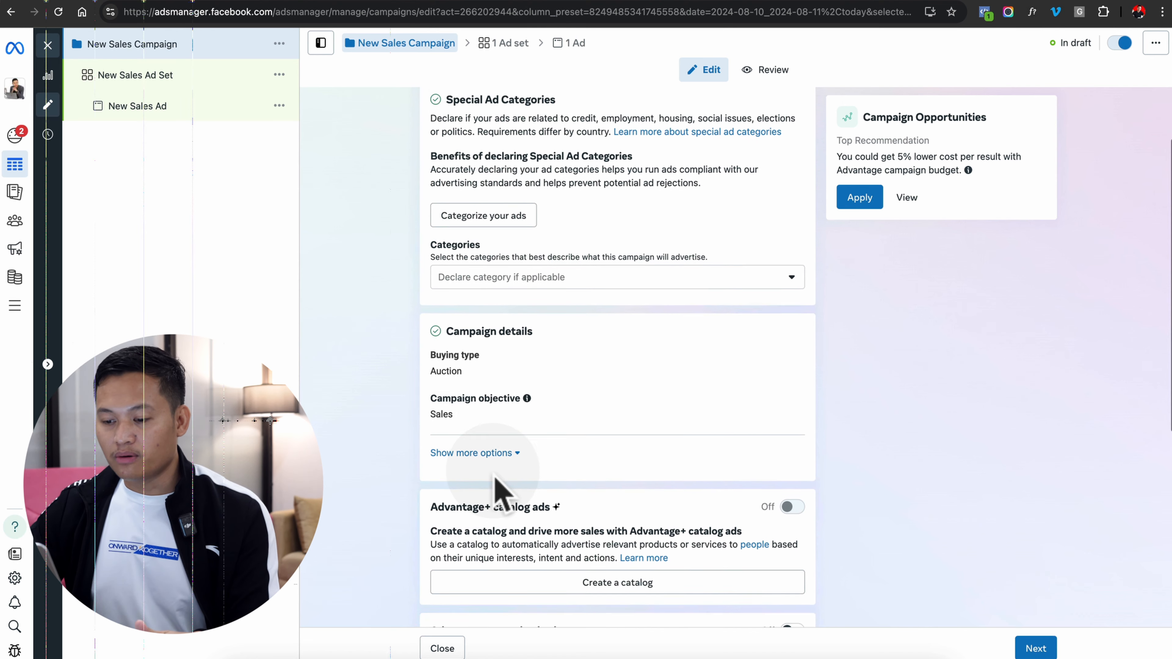
pyautogui.scroll(4, 525, 387)
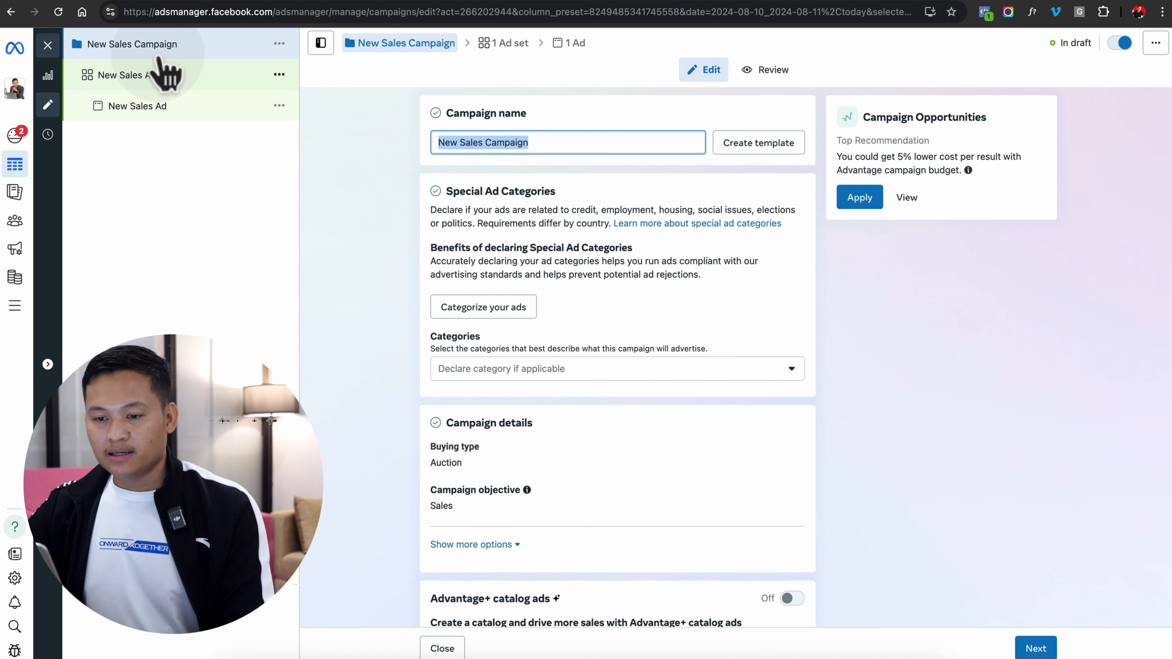
# Open New Sales Ad Set and review its conversion location and the available performance goals
pyautogui.click(147, 74)
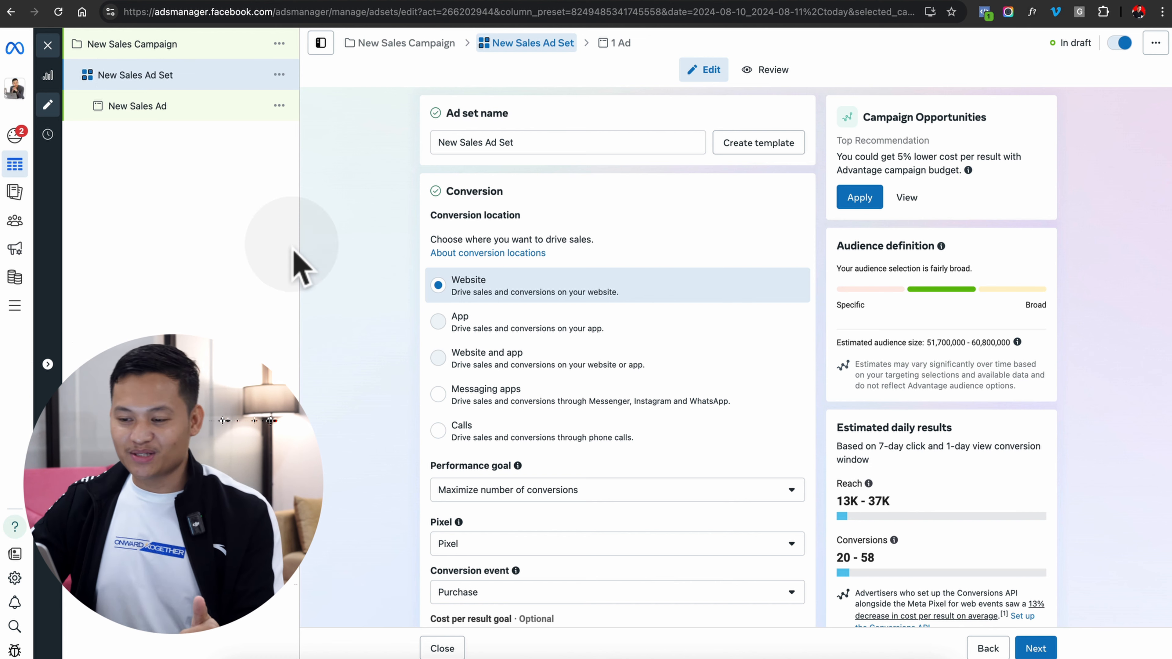
pyautogui.scroll(-2, 387, 369)
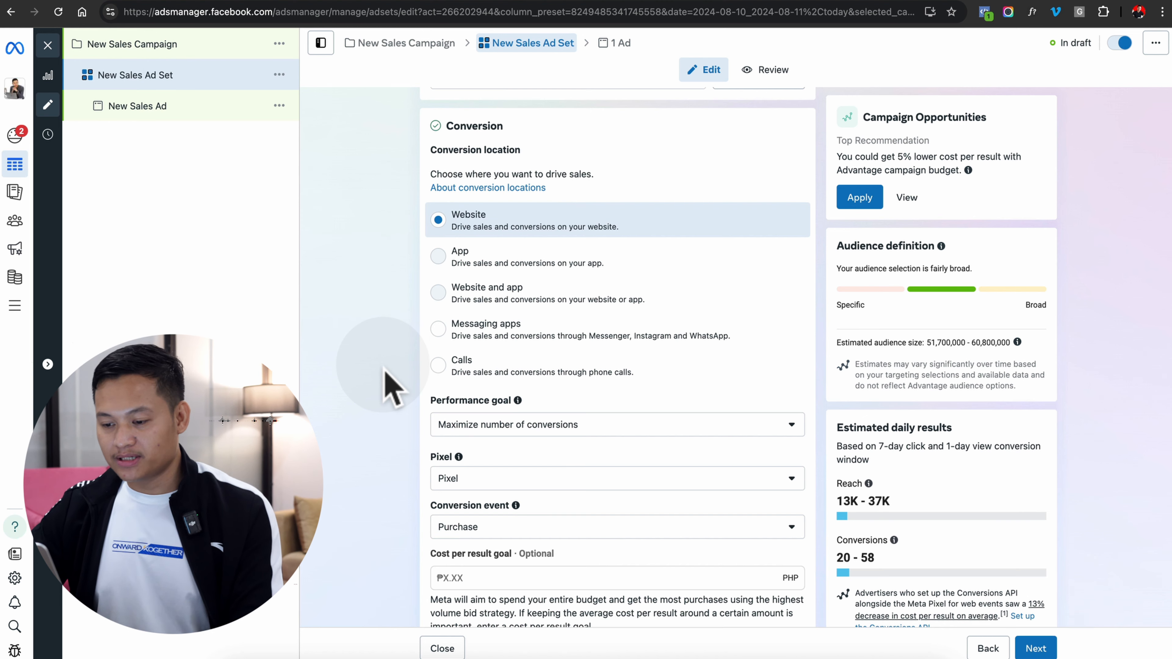
pyautogui.scroll(-2, 388, 372)
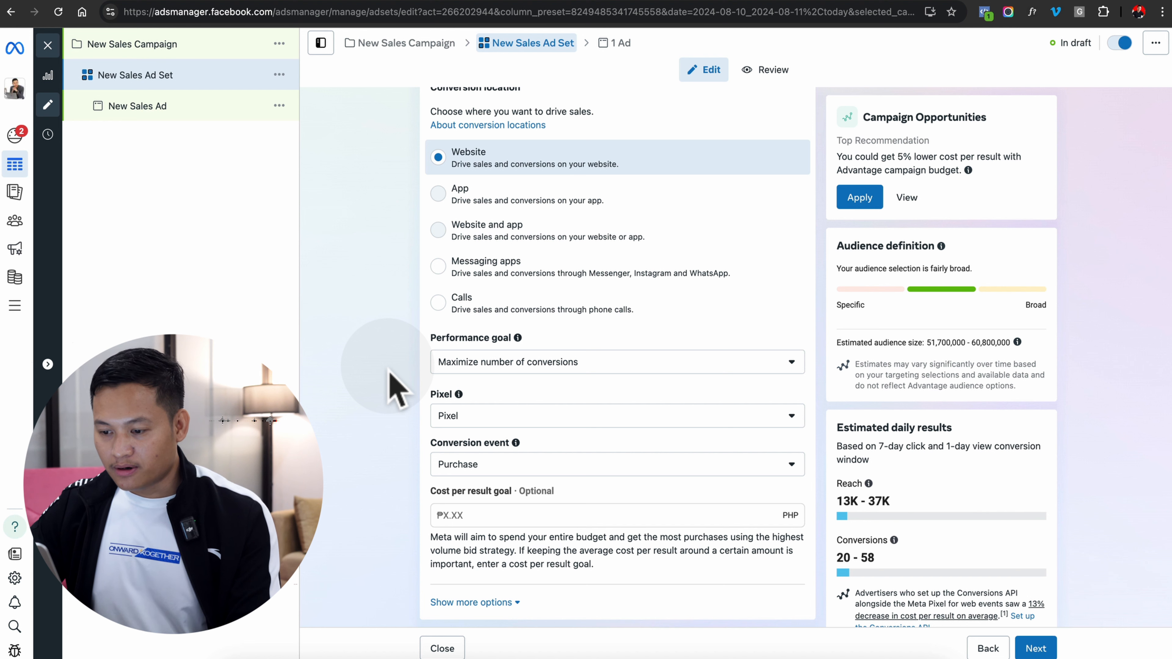
pyautogui.click(512, 364)
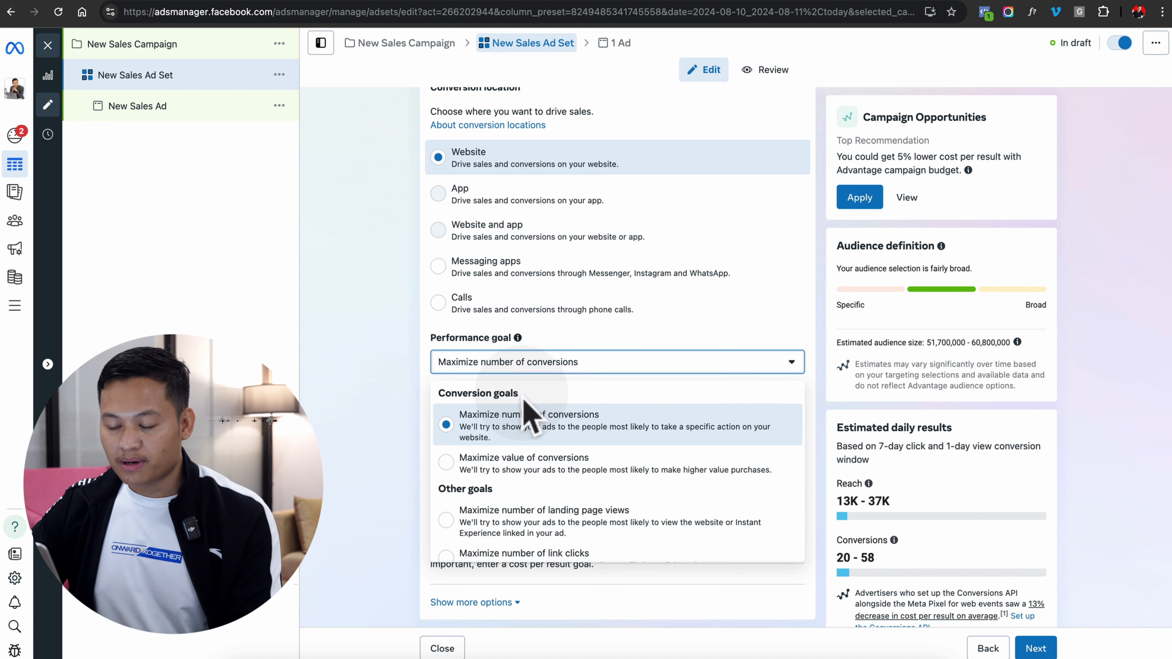
pyautogui.scroll(-2, 531, 462)
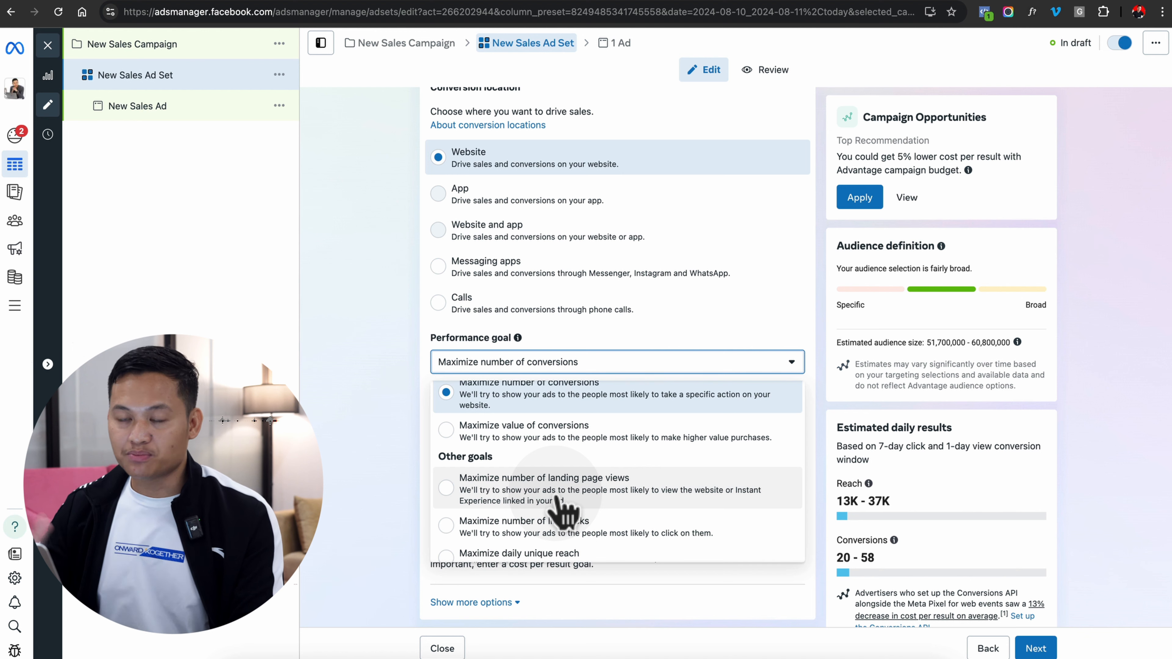
pyautogui.scroll(-2, 561, 503)
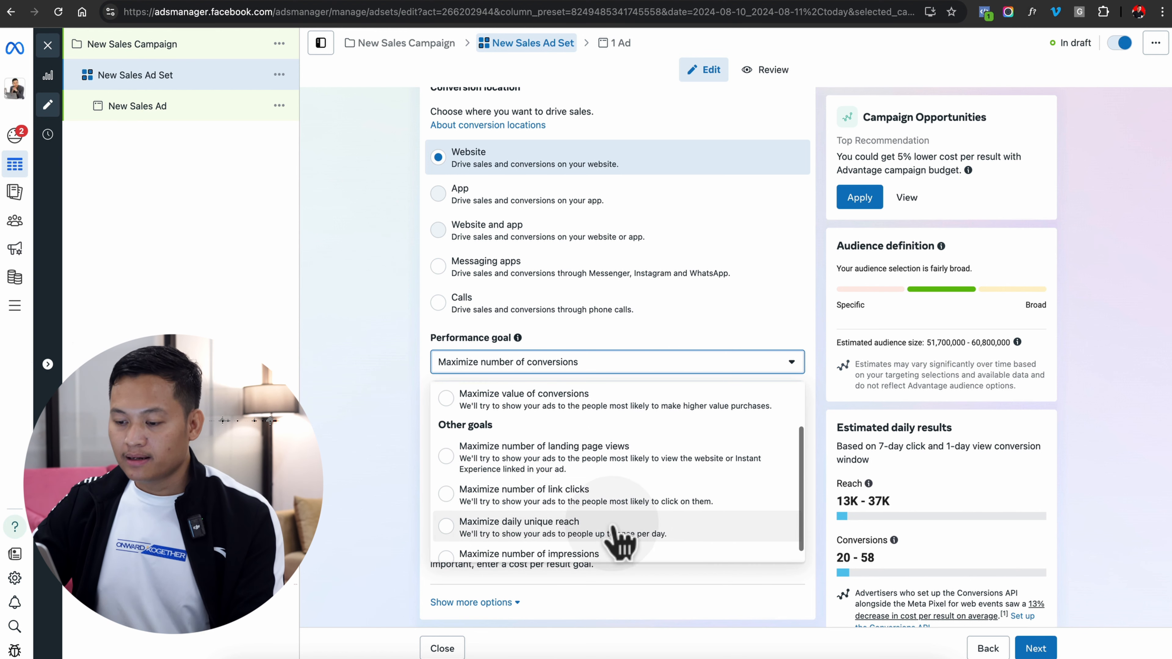
pyautogui.scroll(3, 638, 517)
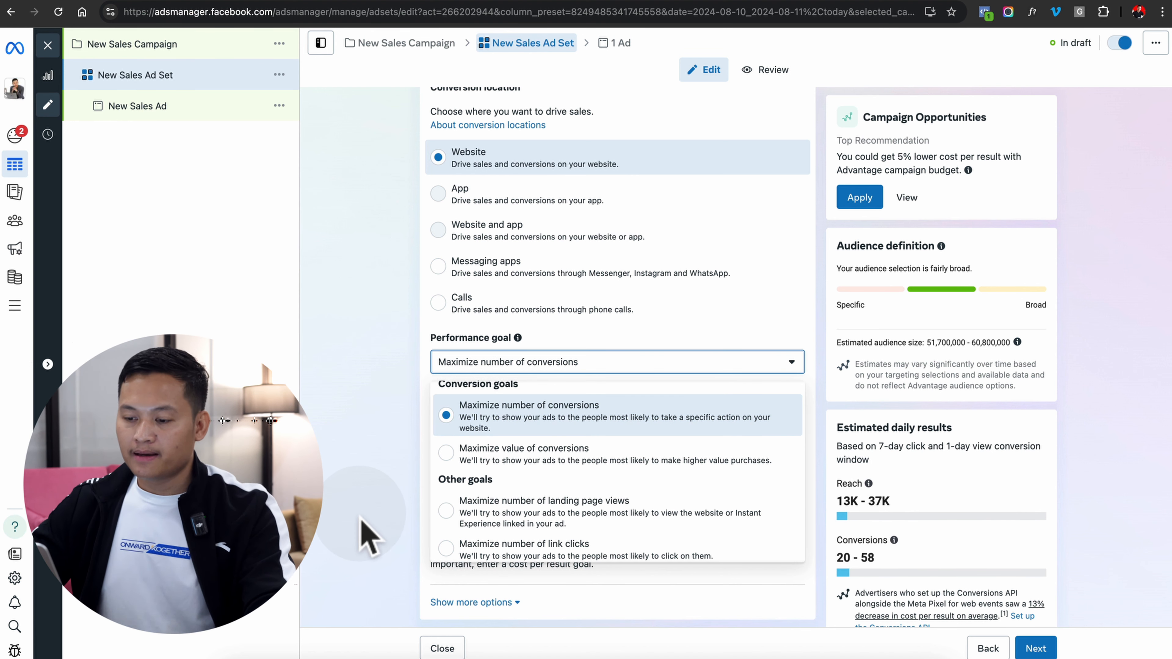
pyautogui.click(365, 537)
# Look through the conversion events available for the ad set and keep Purchase selected
pyautogui.scroll(-1, 365, 535)
pyautogui.scroll(-2, 366, 537)
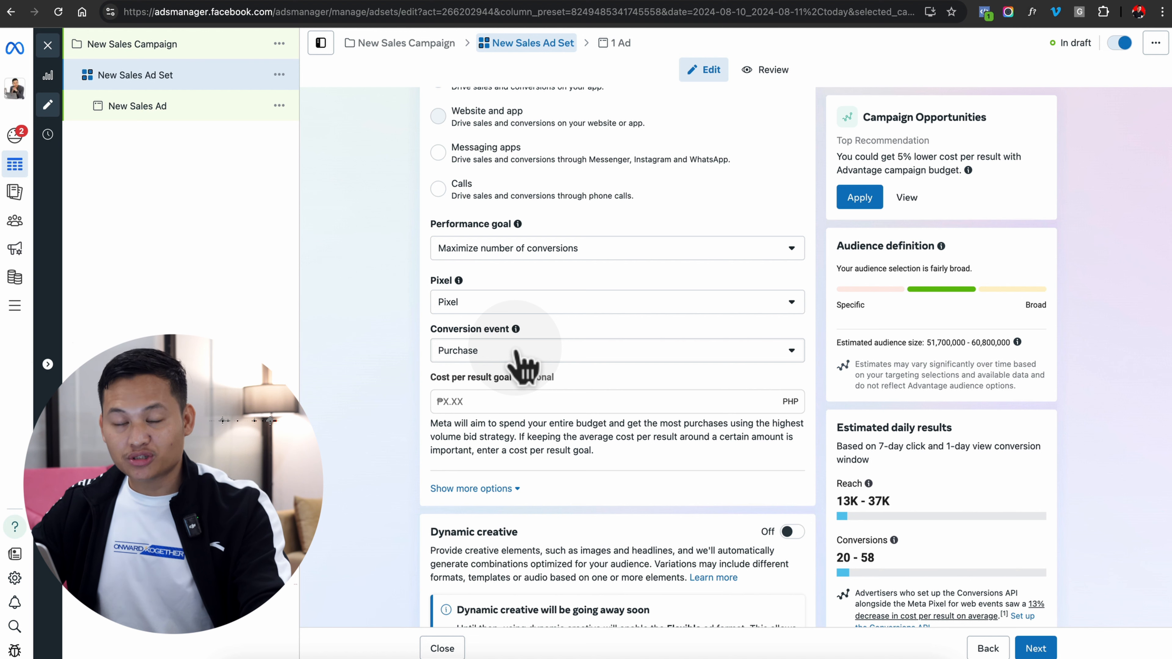
pyautogui.click(517, 353)
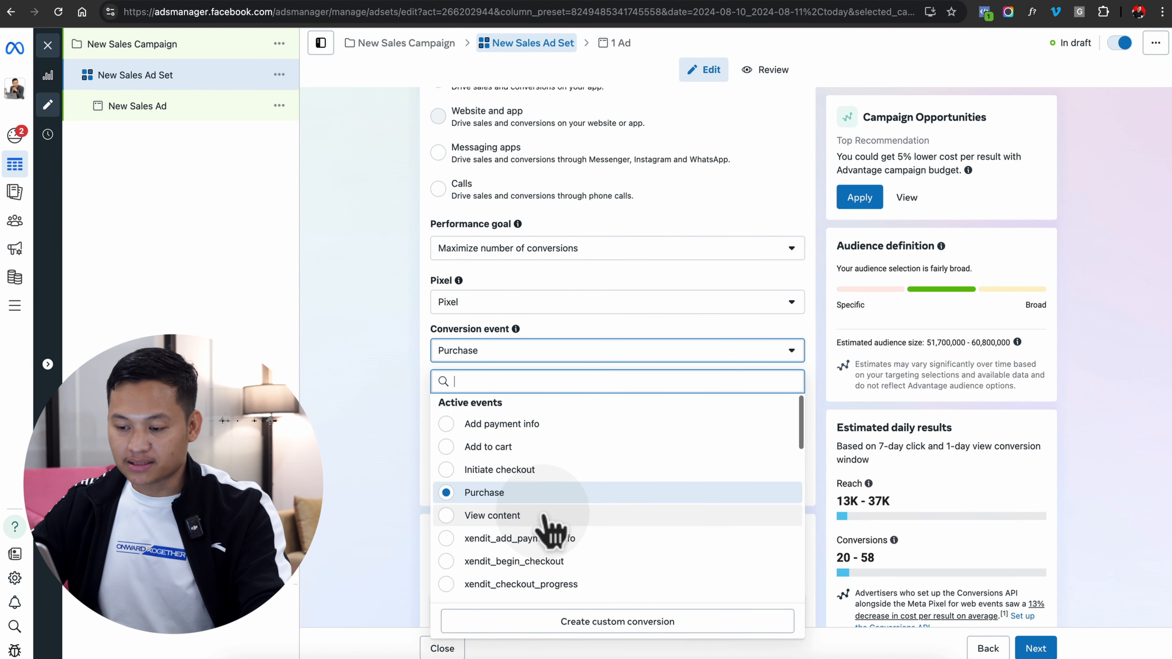
pyautogui.scroll(-2, 549, 526)
pyautogui.scroll(3, 549, 536)
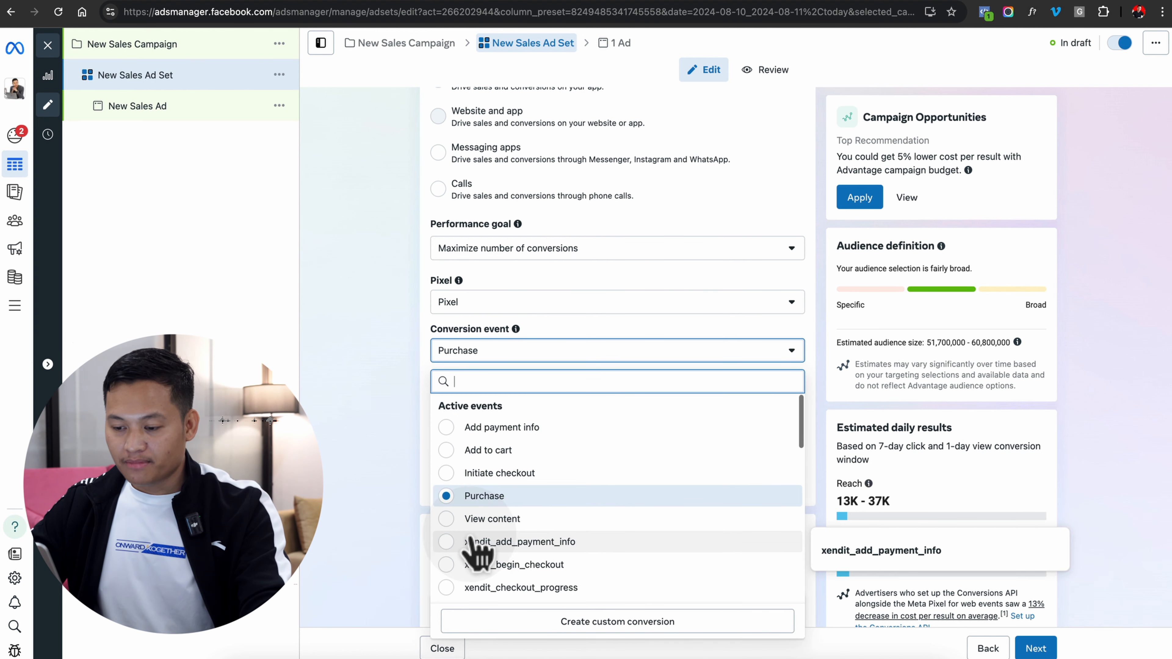
pyautogui.scroll(-2, 549, 479)
pyautogui.scroll(2, 549, 480)
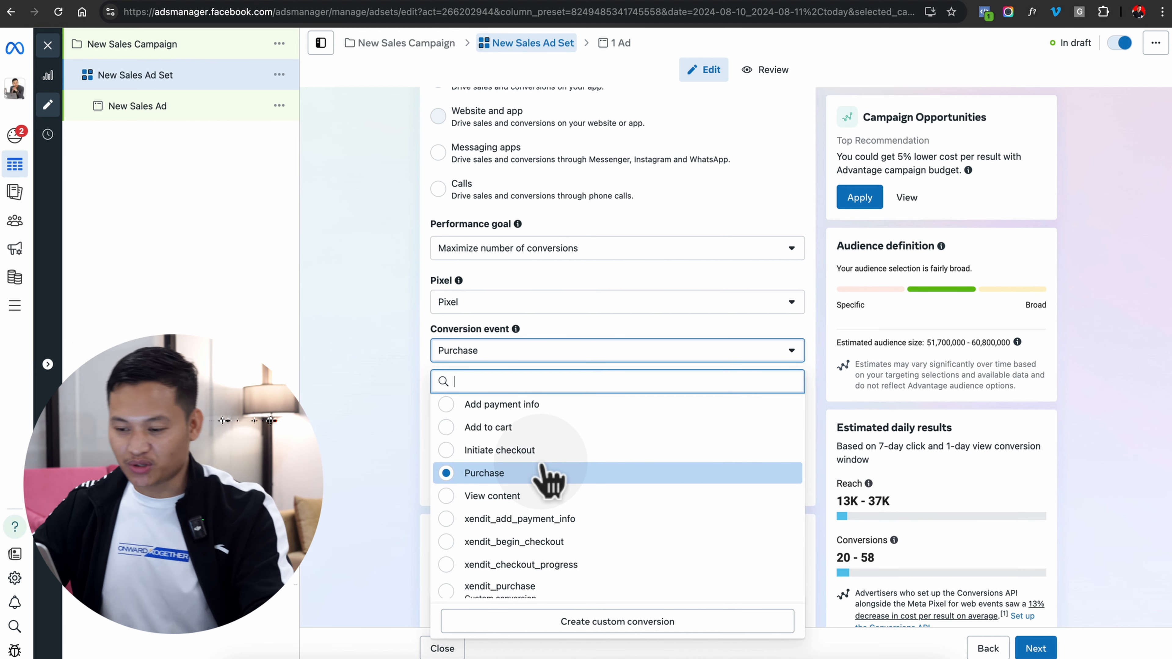
pyautogui.click(499, 473)
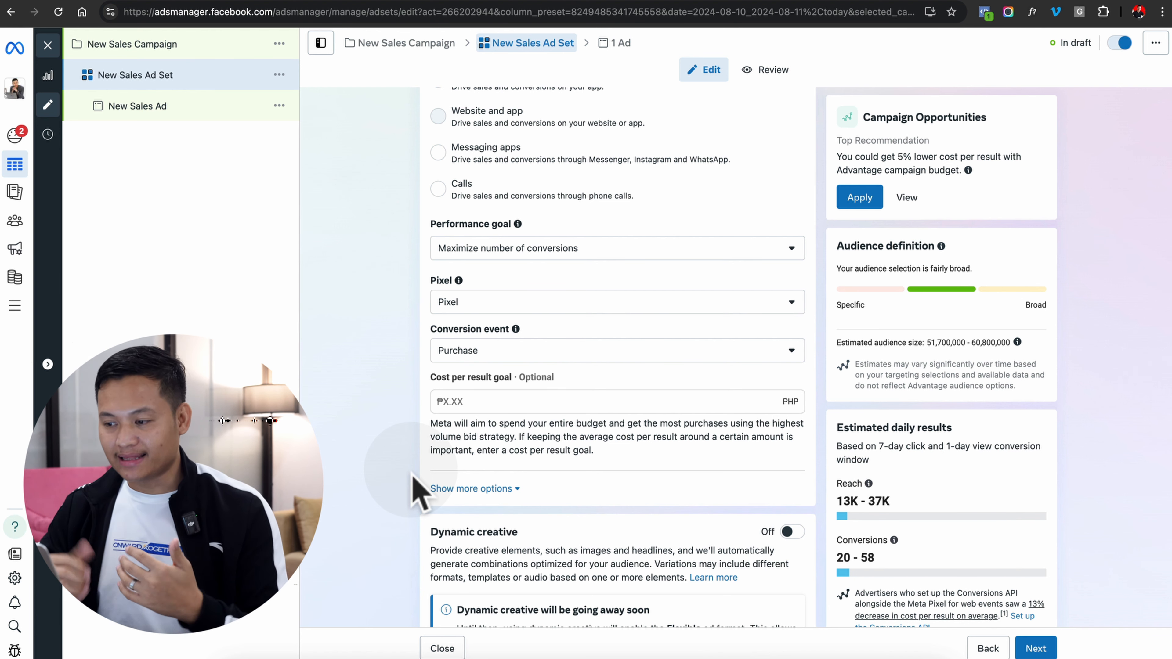
# Set the ad set's conversion event to Complete registration and dismiss the optimization warning
pyautogui.scroll(-1, 417, 489)
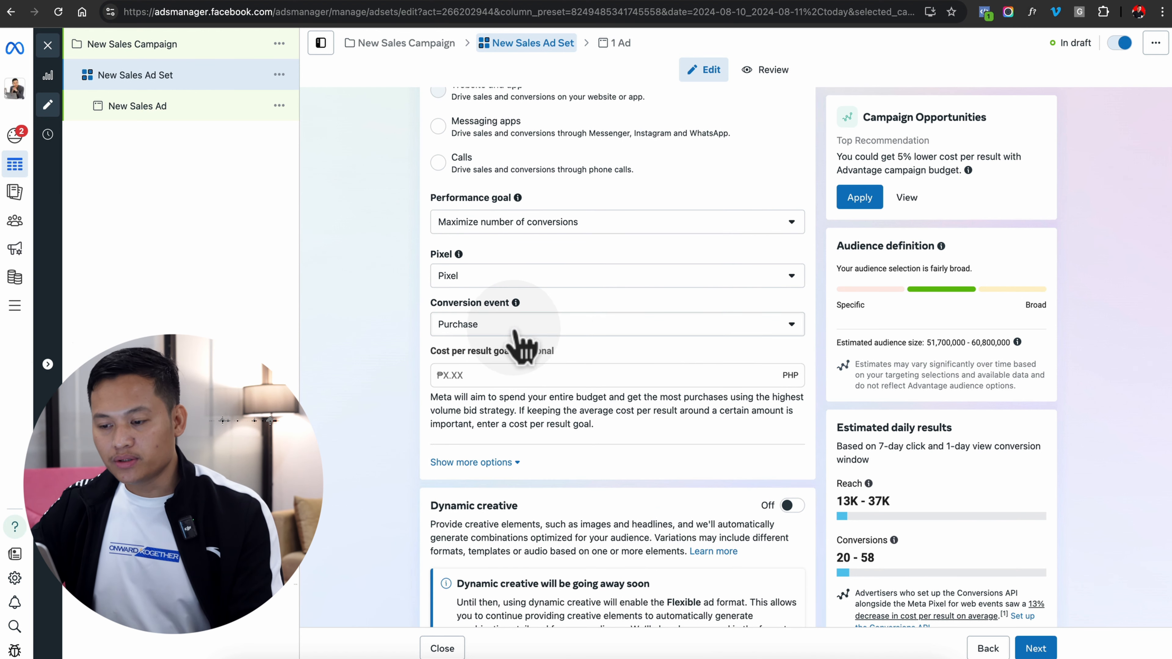
pyautogui.click(523, 326)
pyautogui.scroll(-5, 572, 478)
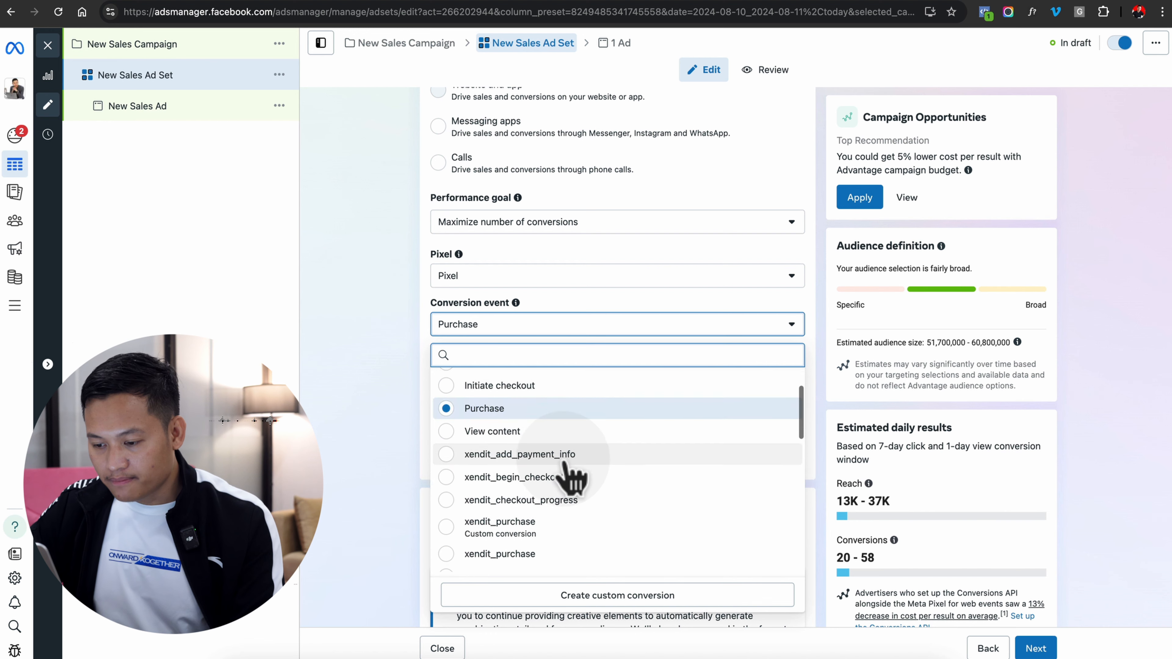
pyautogui.scroll(-1, 563, 462)
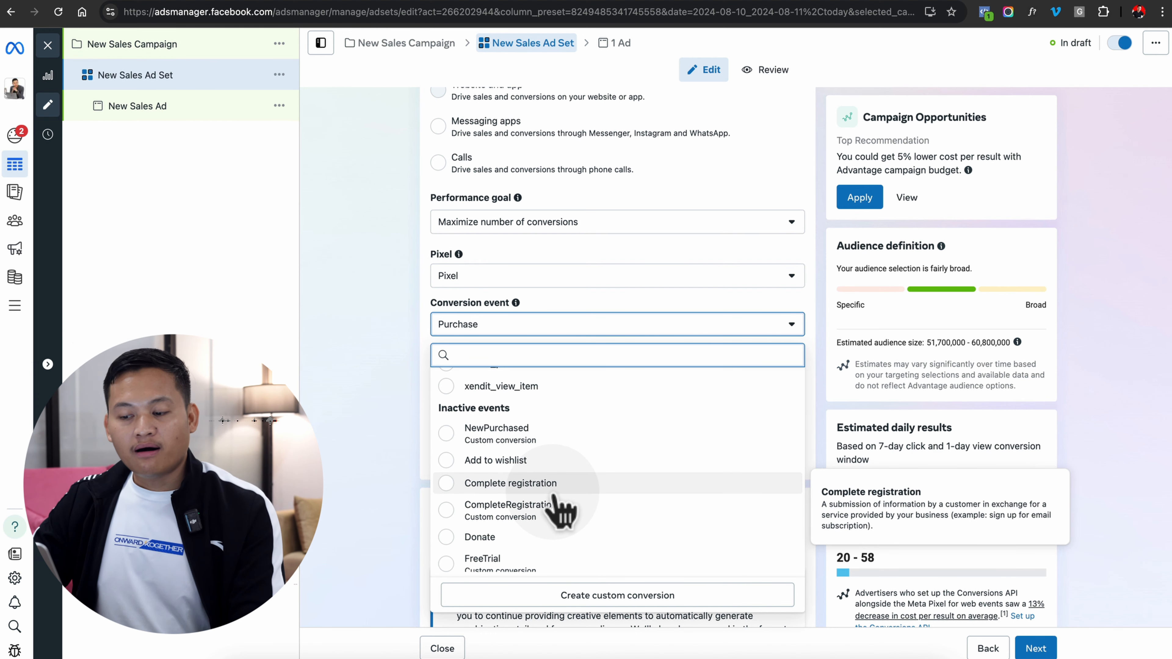
pyautogui.click(557, 484)
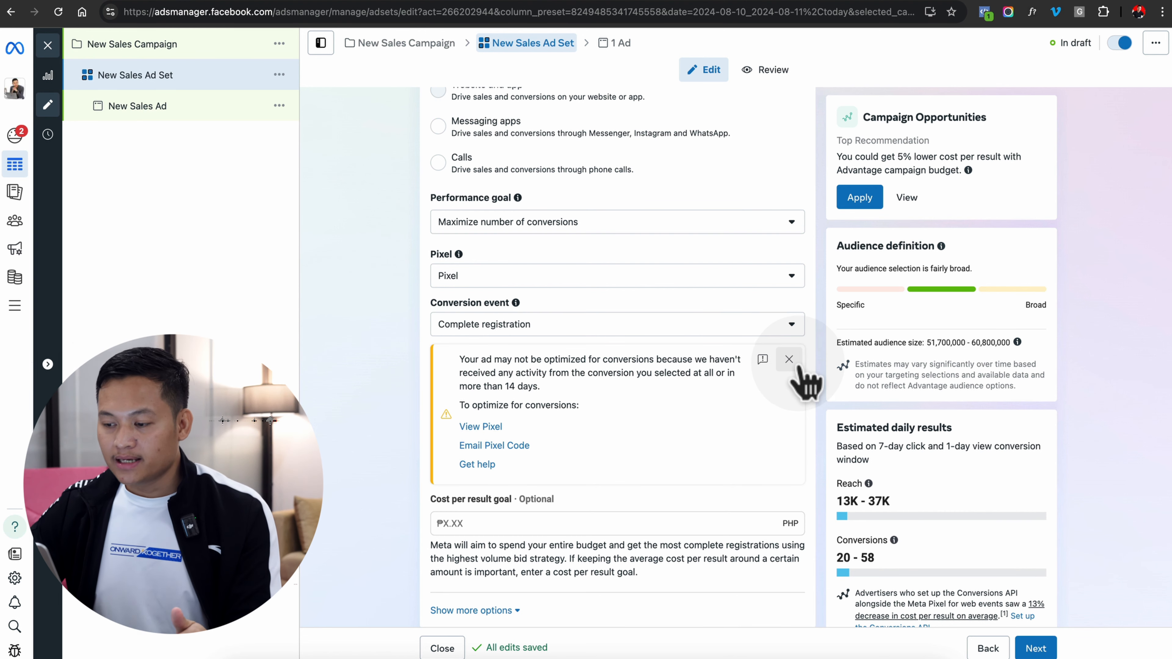
pyautogui.click(789, 359)
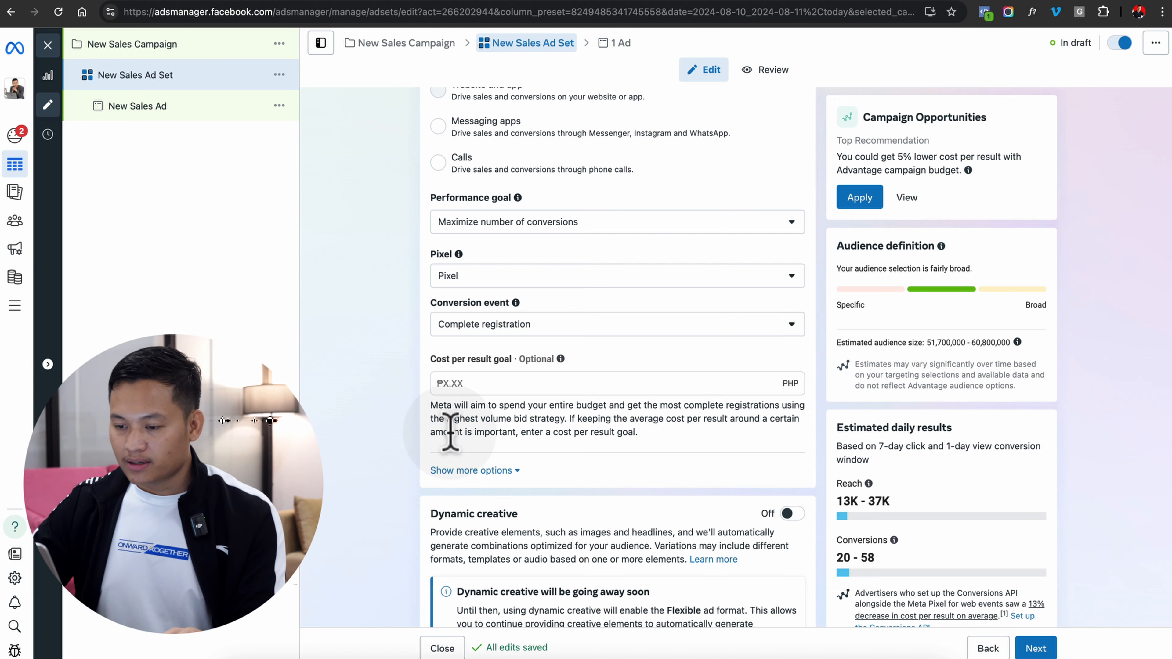
# Set the ad set's daily budget to ₱1,200
pyautogui.scroll(-5, 450, 431)
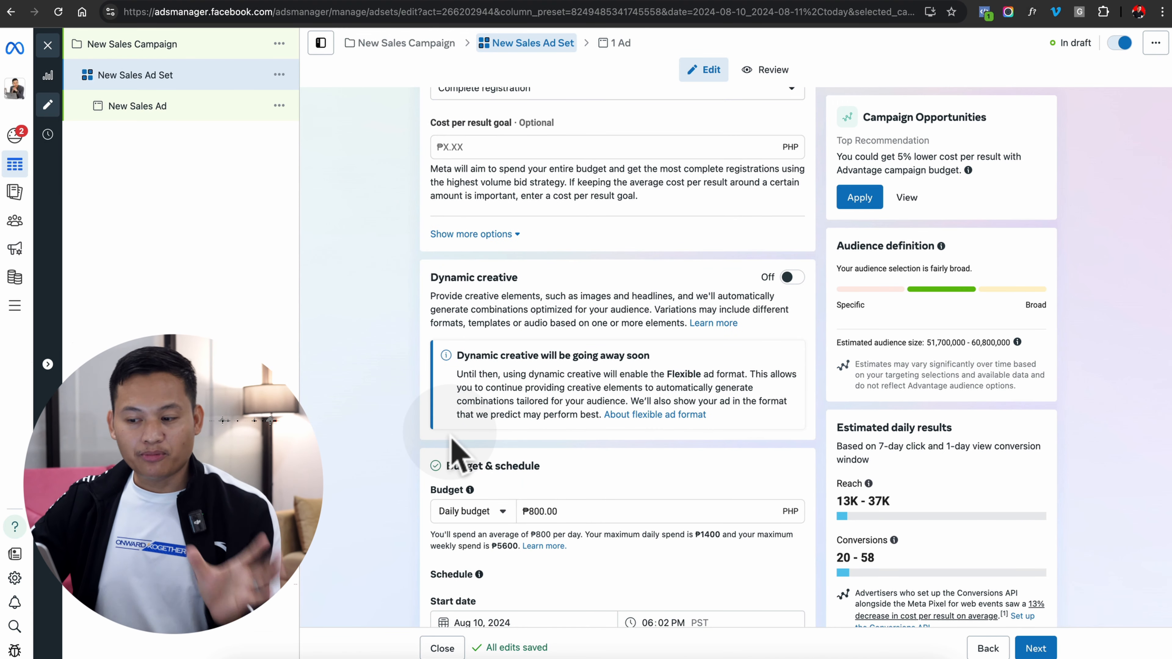
pyautogui.scroll(-2, 453, 443)
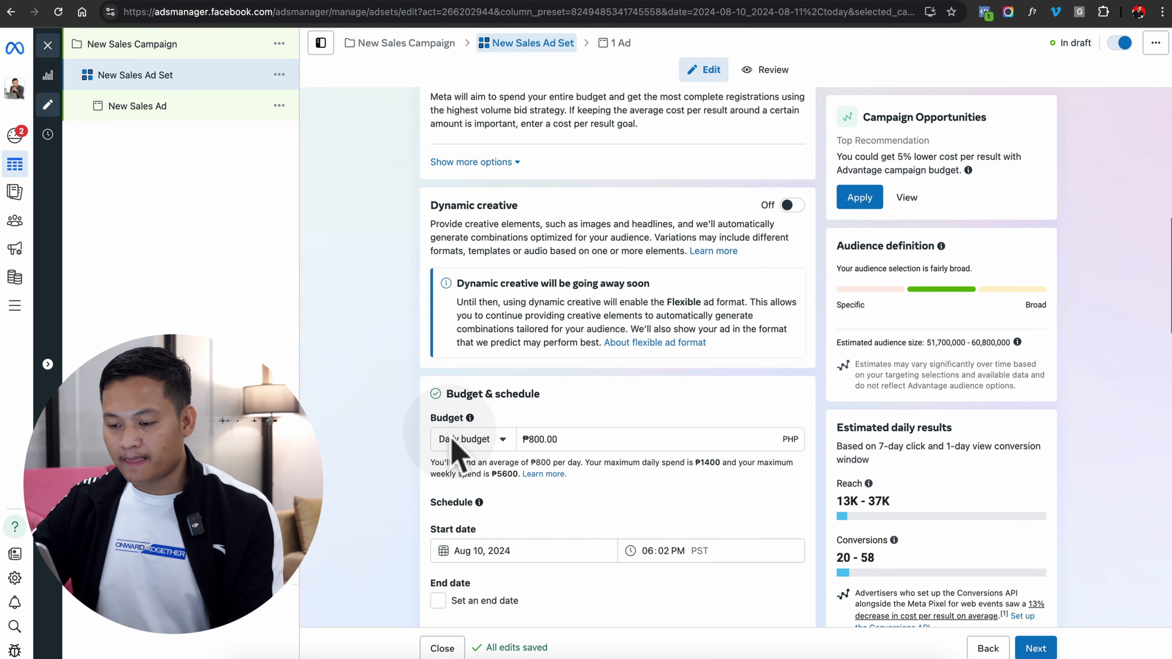
pyautogui.click(531, 439)
pyautogui.press('BackSpace')
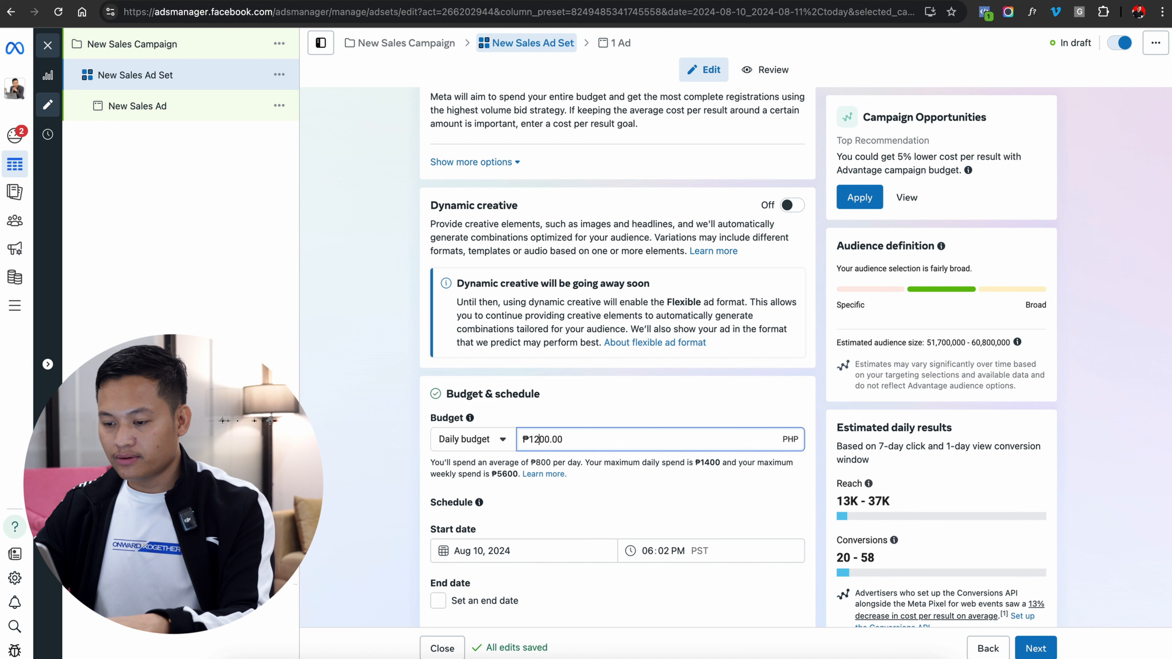
pyautogui.click(642, 414)
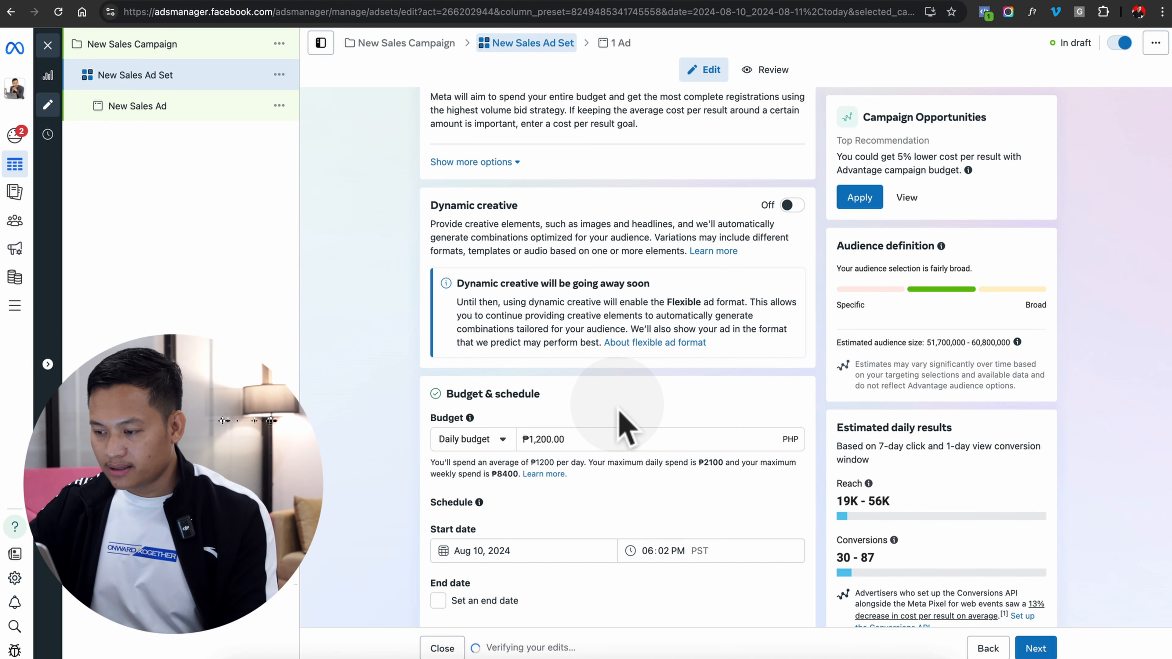
# Review the ad set's schedule options and dismiss the budget scheduling suggestion
pyautogui.scroll(-2, 671, 389)
pyautogui.scroll(-3, 672, 389)
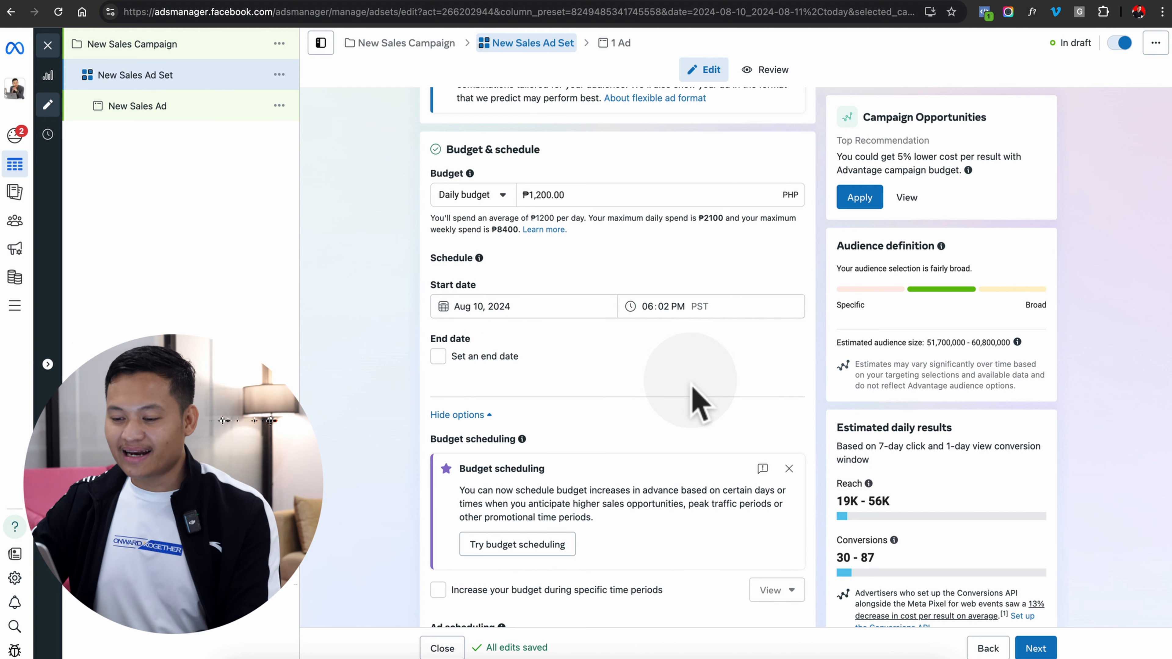
pyautogui.scroll(-1, 655, 370)
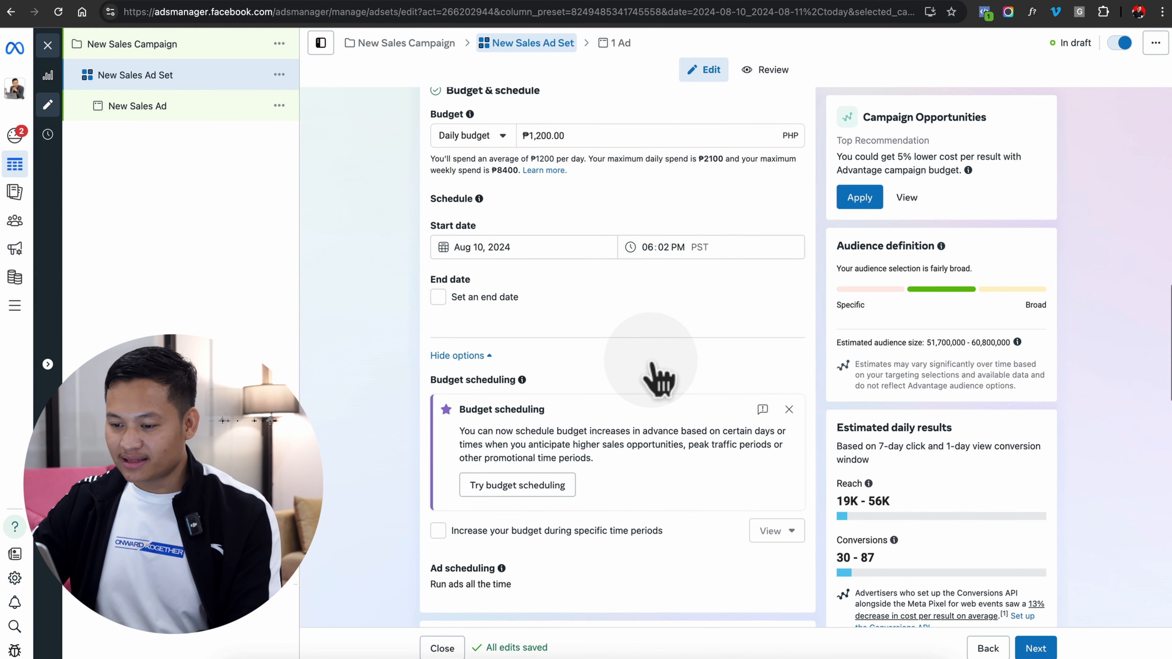
pyautogui.click(788, 409)
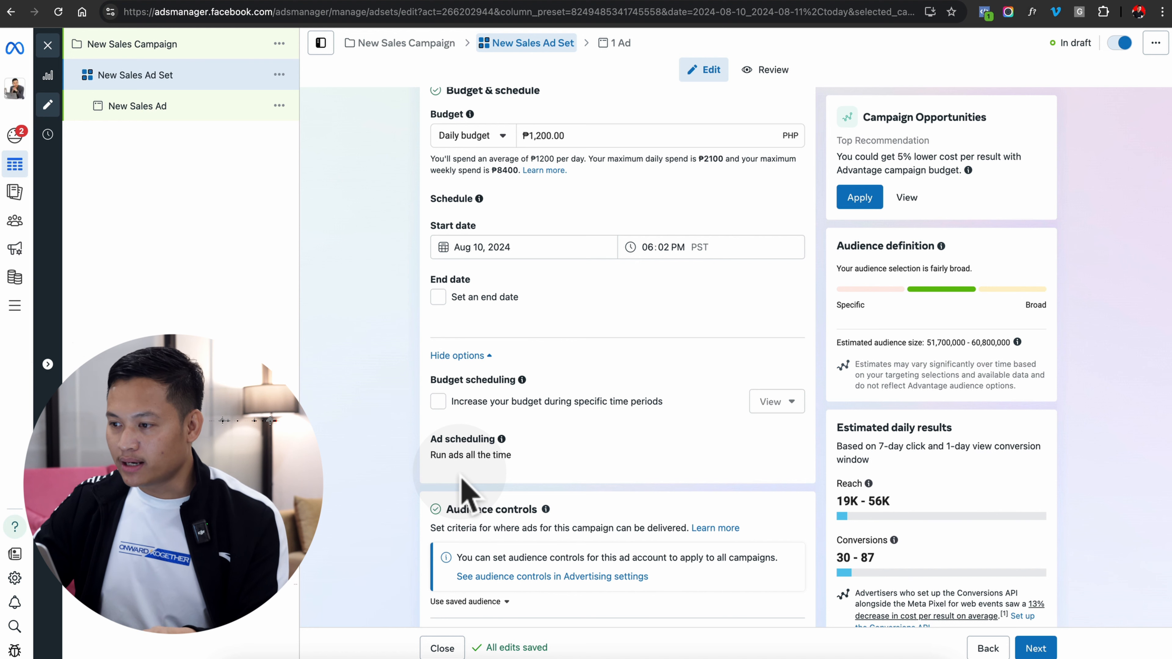
# Add United Arab Emirates to the included audience locations alongside Philippines
pyautogui.scroll(-3, 461, 480)
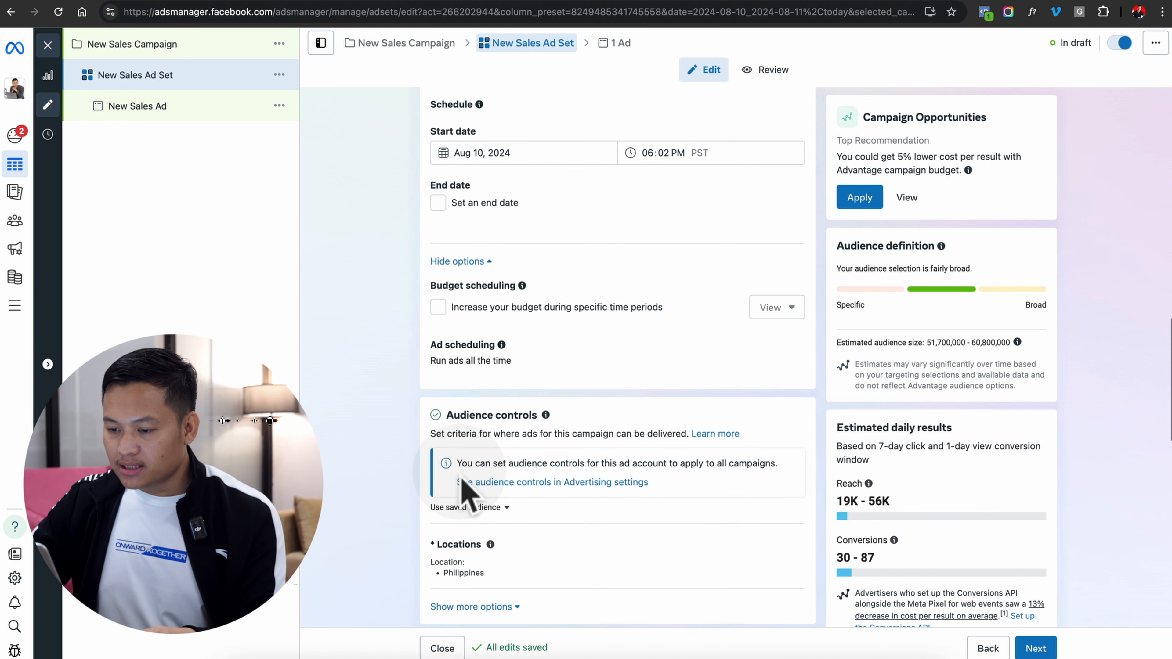
pyautogui.scroll(-3, 468, 358)
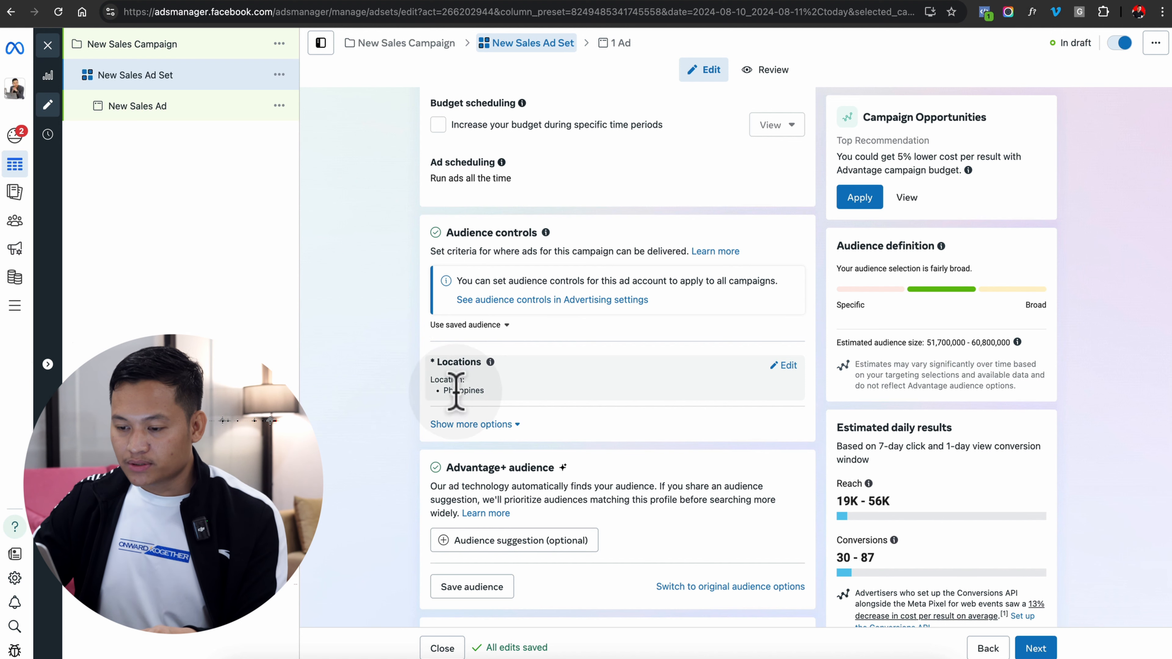
pyautogui.click(783, 365)
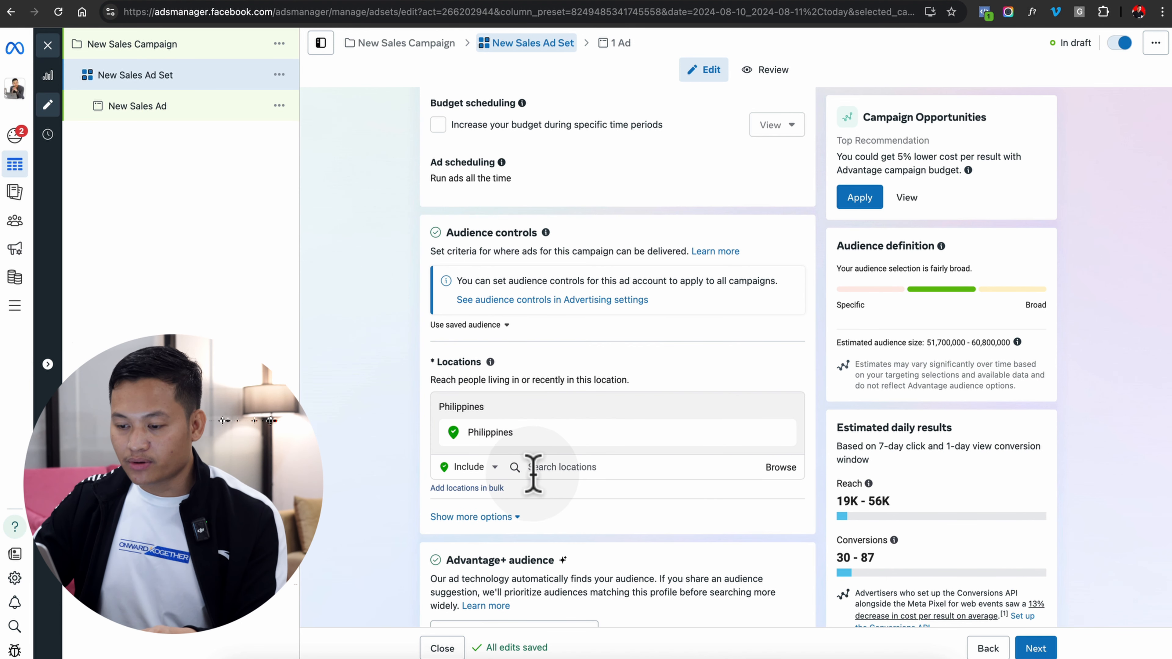
pyautogui.click(566, 467)
pyautogui.write('united arab')
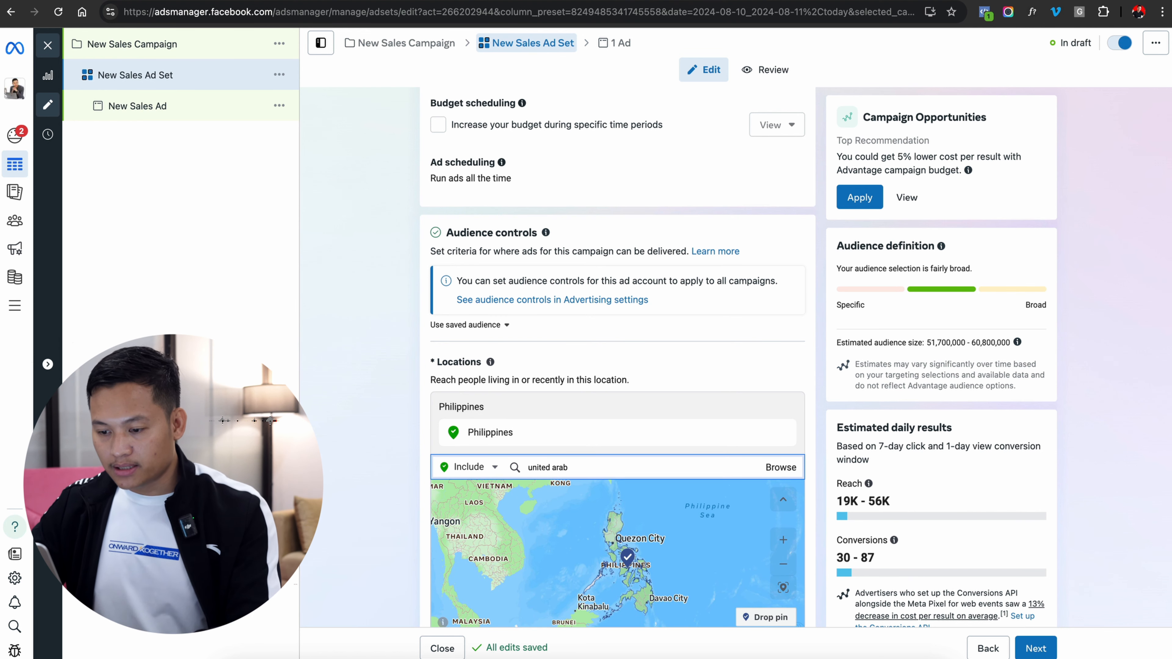
pyautogui.click(567, 495)
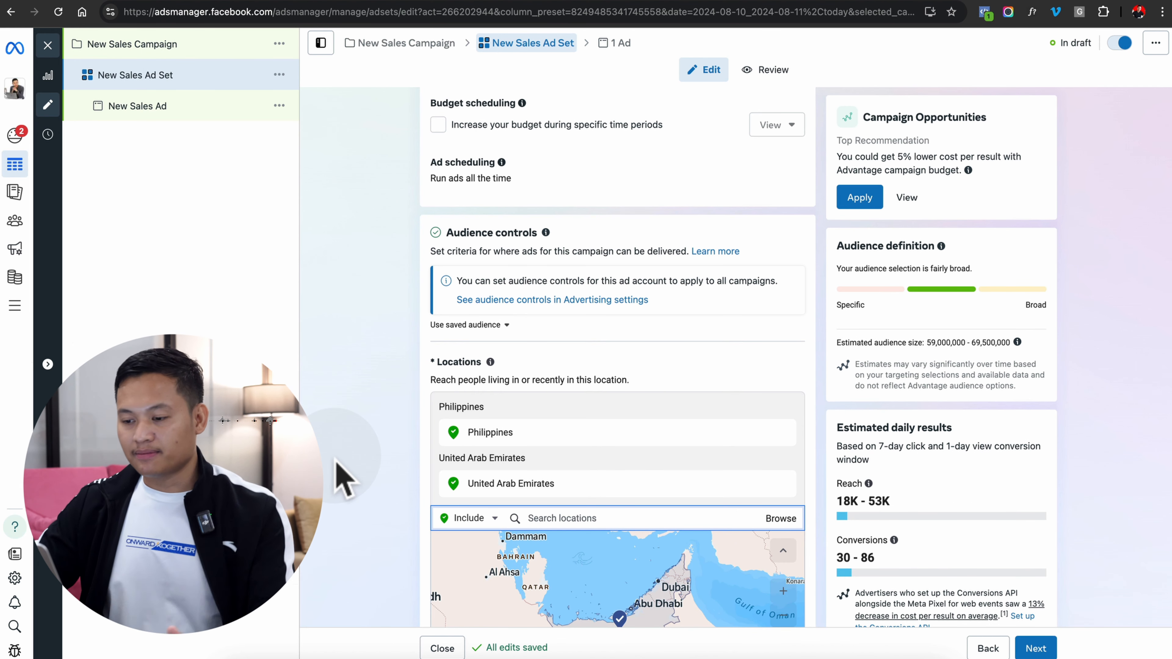
# Show more audience control options and restrict the audience's languages to Filipino
pyautogui.click(354, 474)
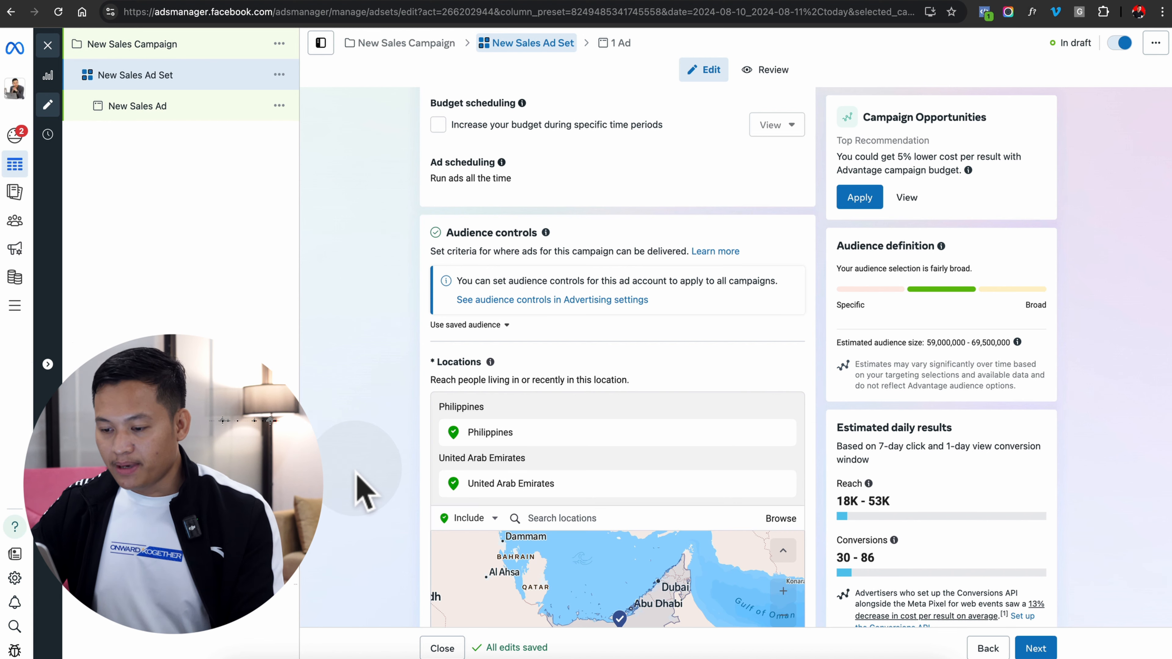
pyautogui.scroll(-1, 498, 493)
pyautogui.scroll(-4, 503, 506)
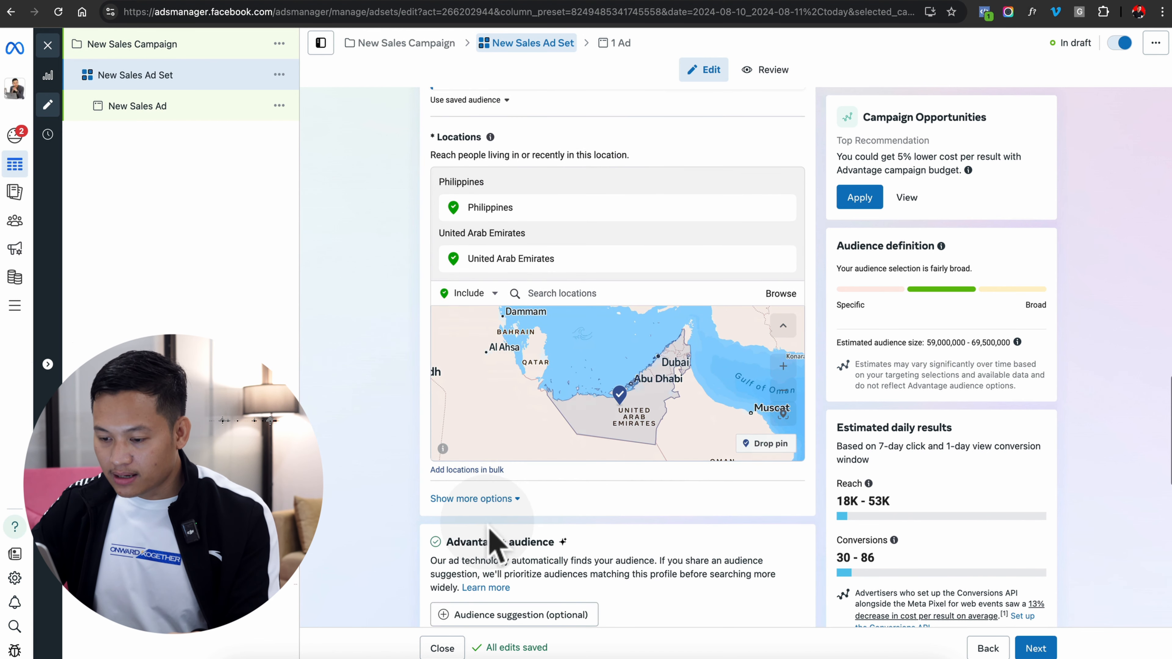
pyautogui.click(512, 500)
pyautogui.scroll(-3, 510, 506)
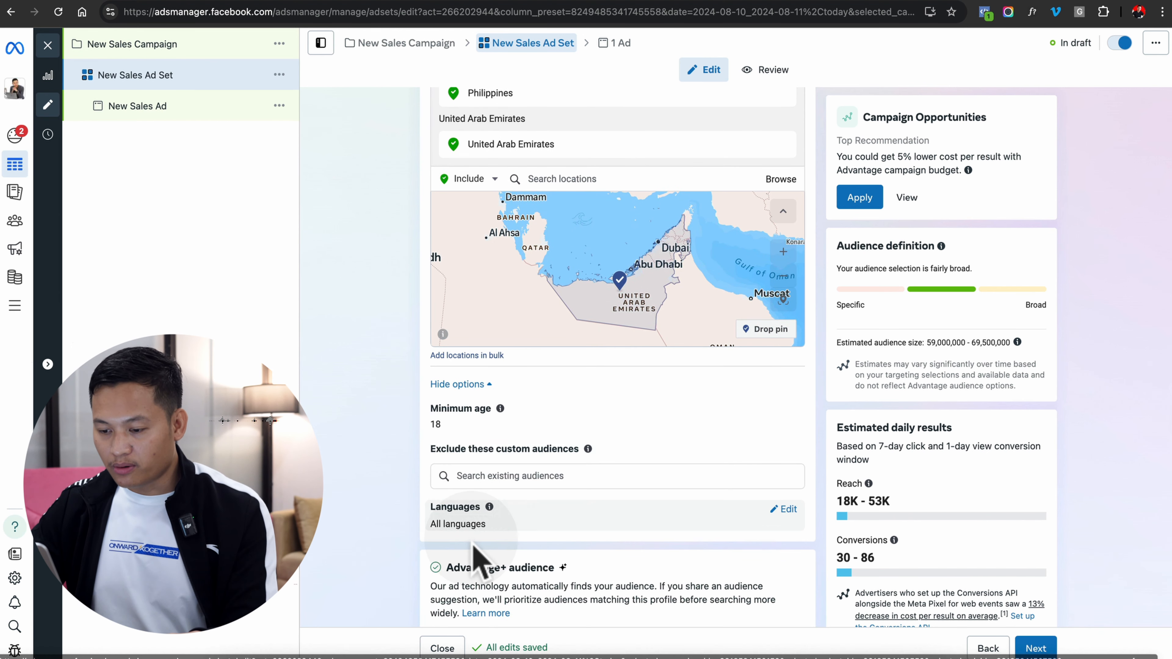
pyautogui.click(785, 509)
pyautogui.write('fili')
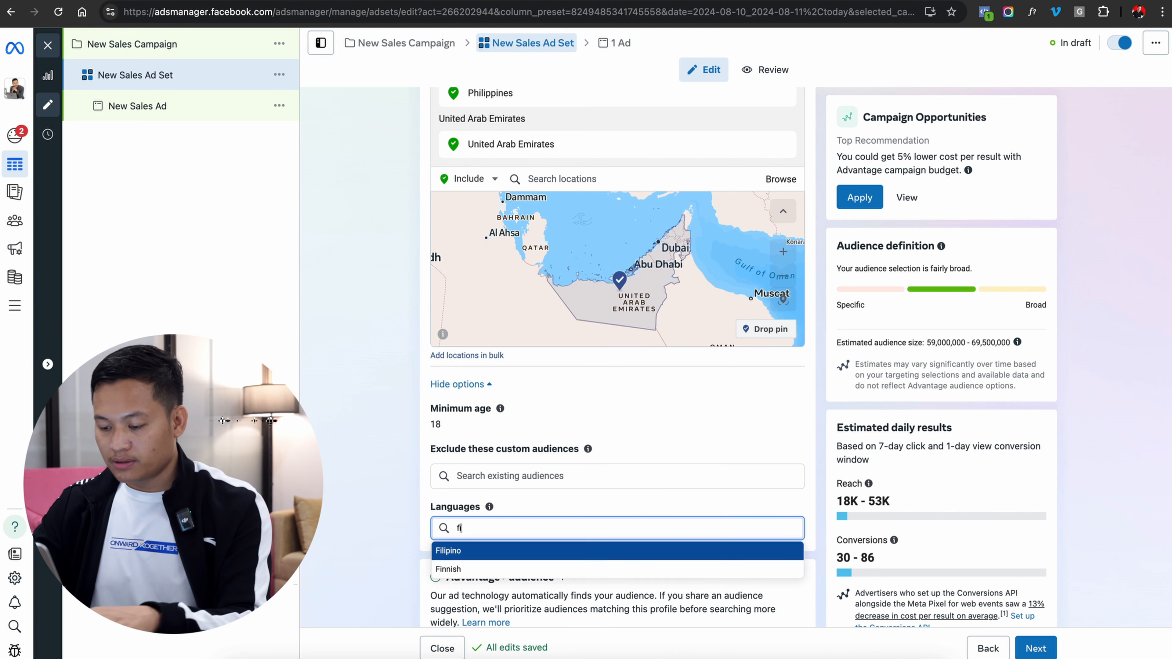
pyautogui.click(569, 552)
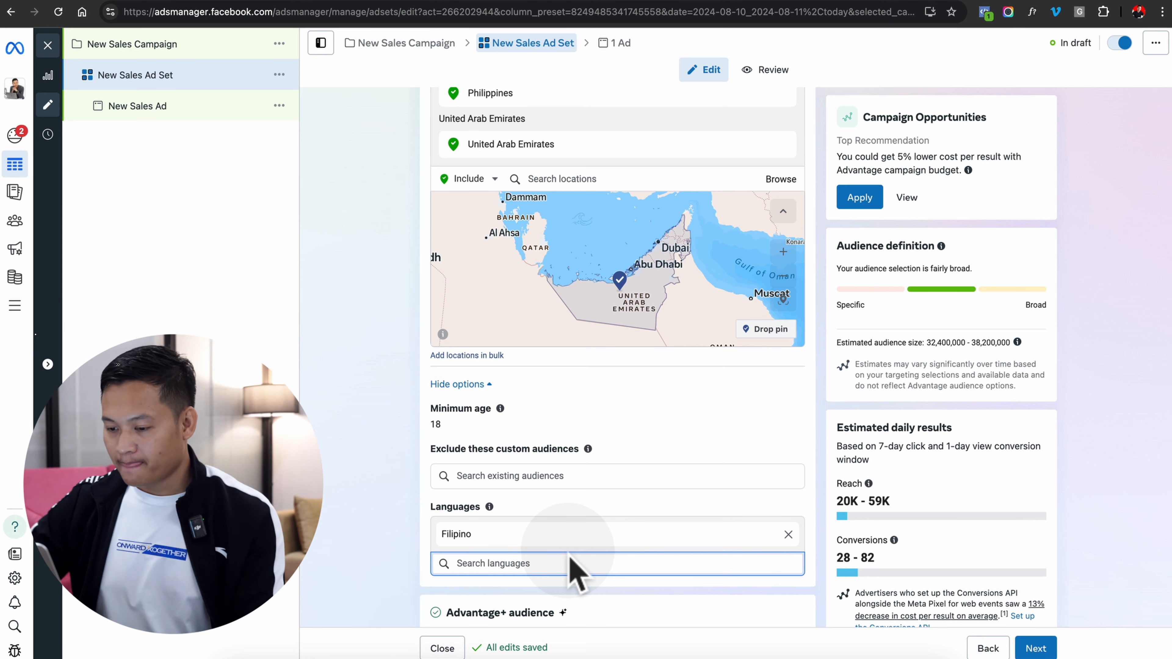
# Remove United Arab Emirates from the included audience locations, leaving only Philippines
pyautogui.scroll(1, 761, 471)
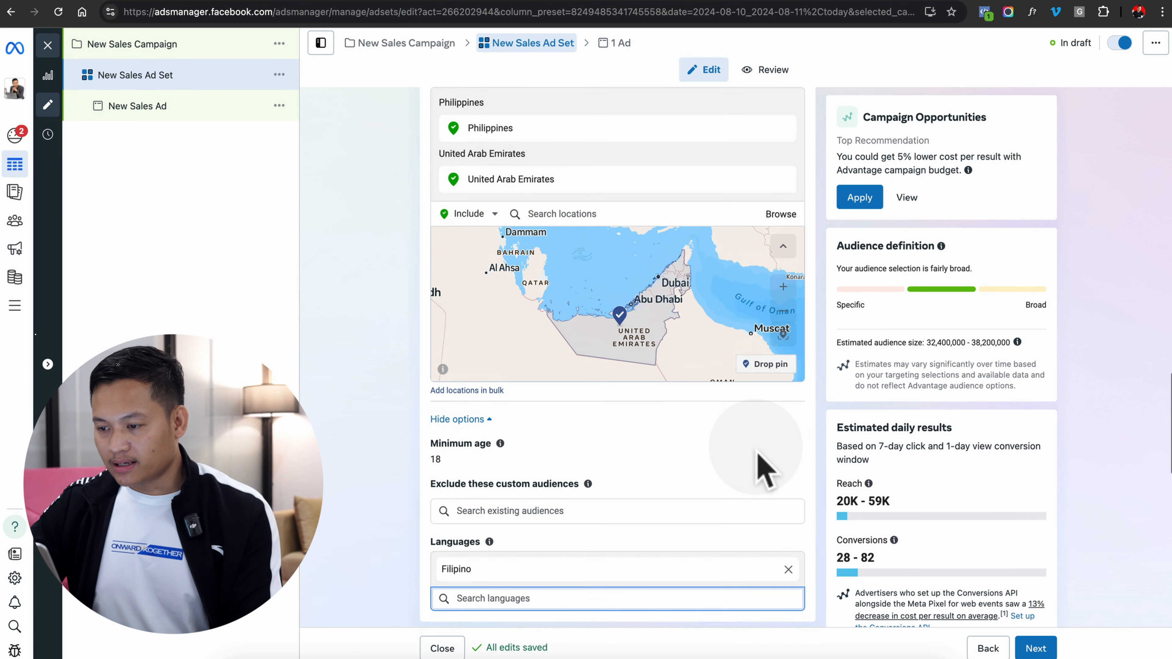
pyautogui.click(784, 180)
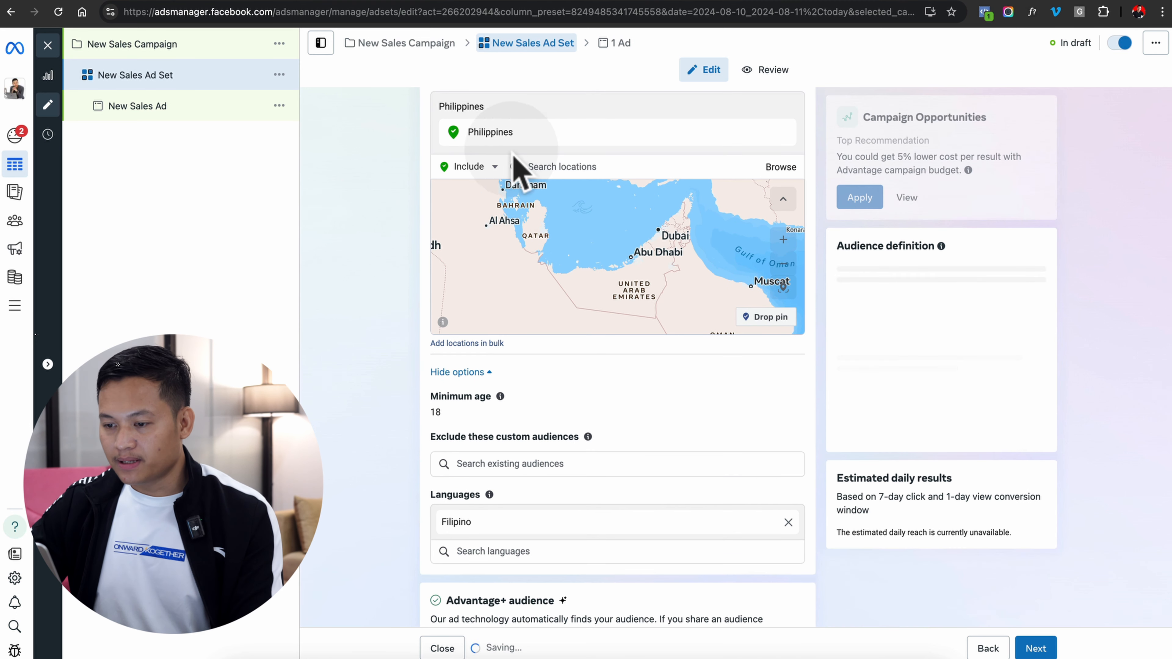
pyautogui.scroll(-2, 606, 324)
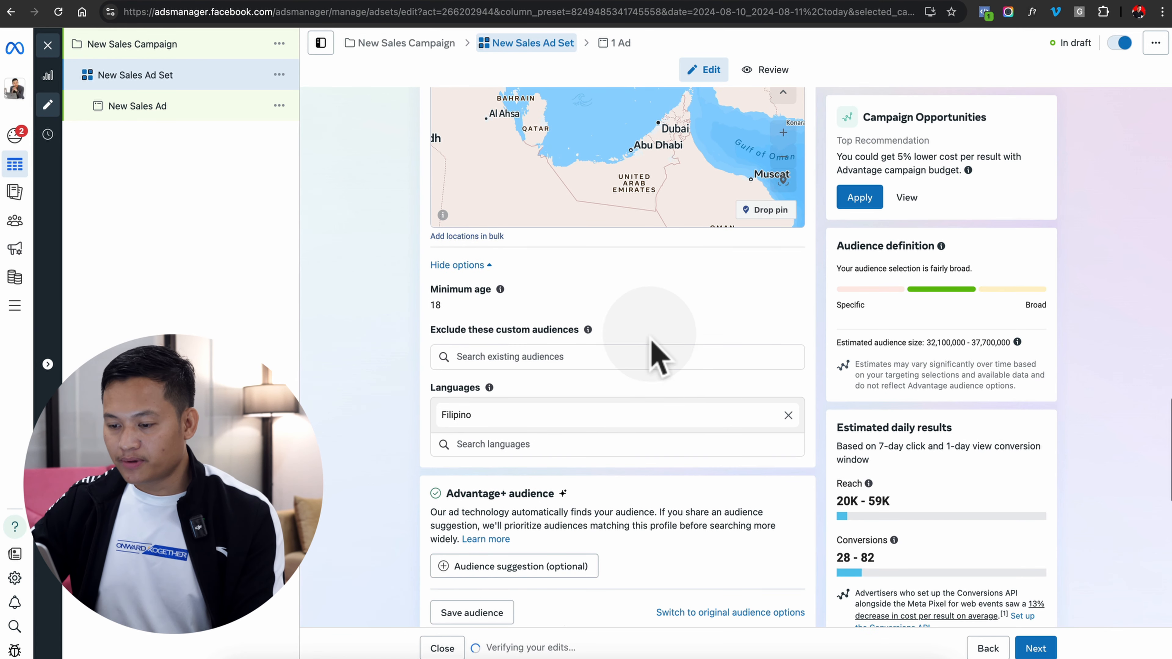
pyautogui.scroll(3, 636, 355)
pyautogui.scroll(5, 635, 358)
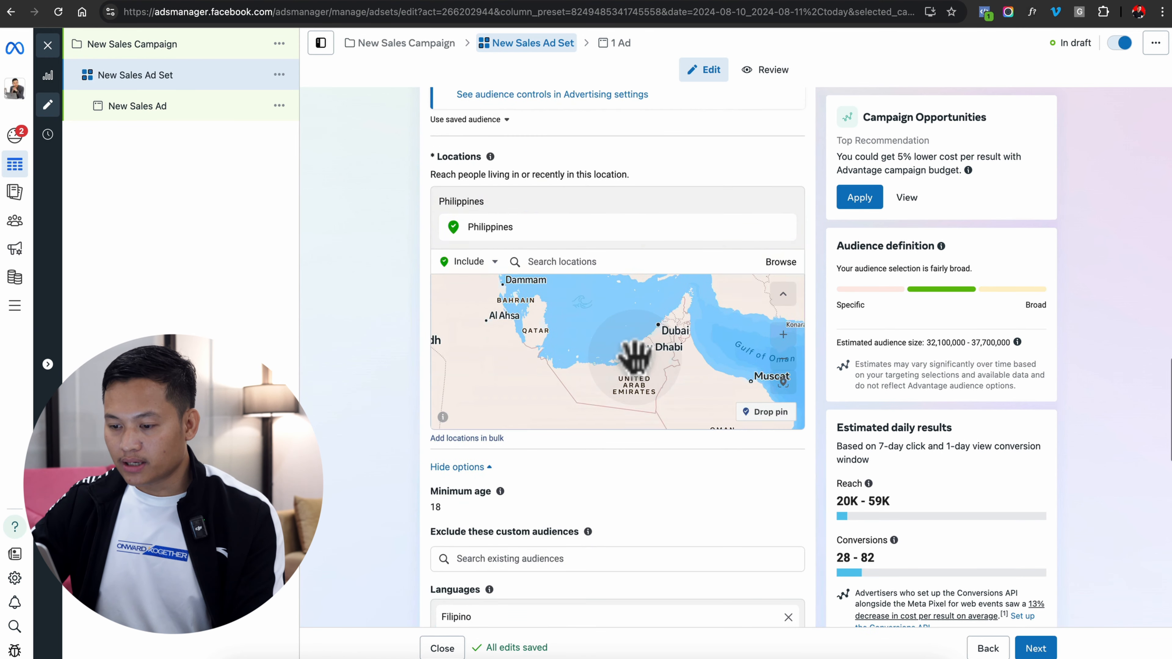
# Add an Advantage+ audience suggestion with an age range of 25 to 40
pyautogui.scroll(-10, 398, 335)
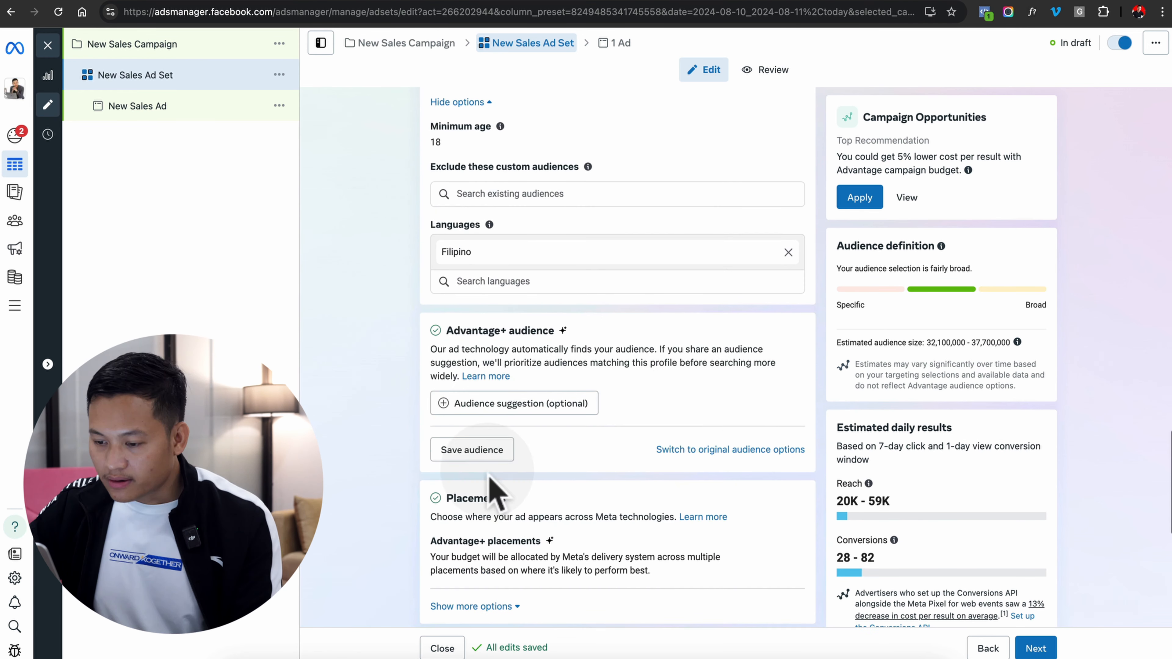
pyautogui.click(491, 414)
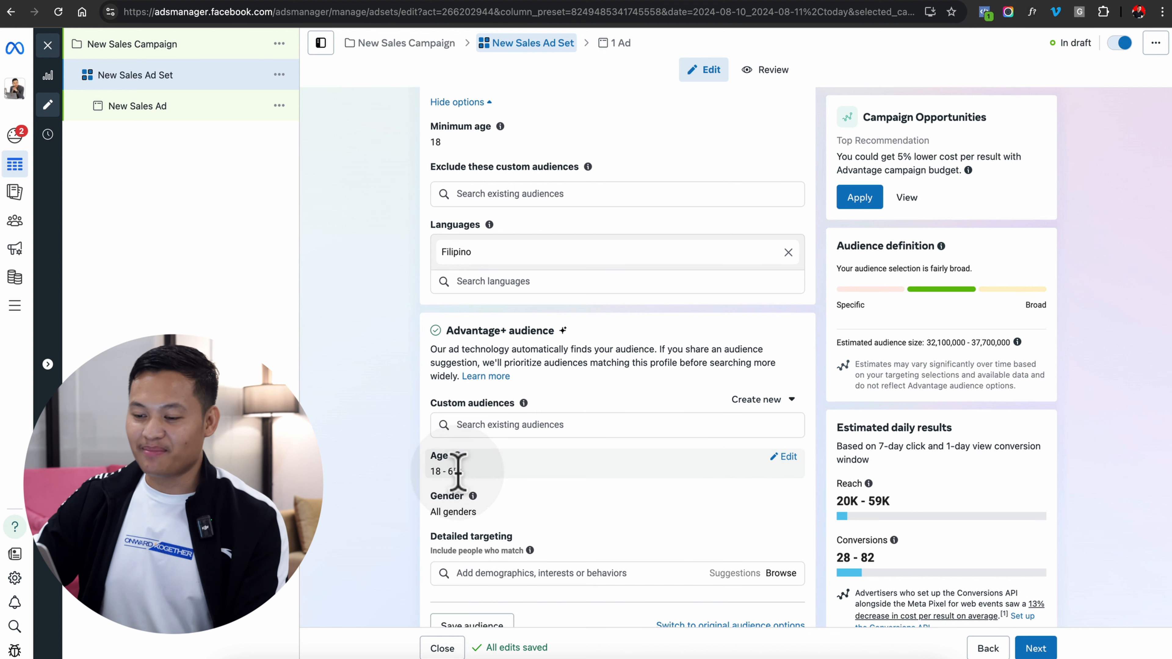
pyautogui.click(783, 456)
pyautogui.click(461, 477)
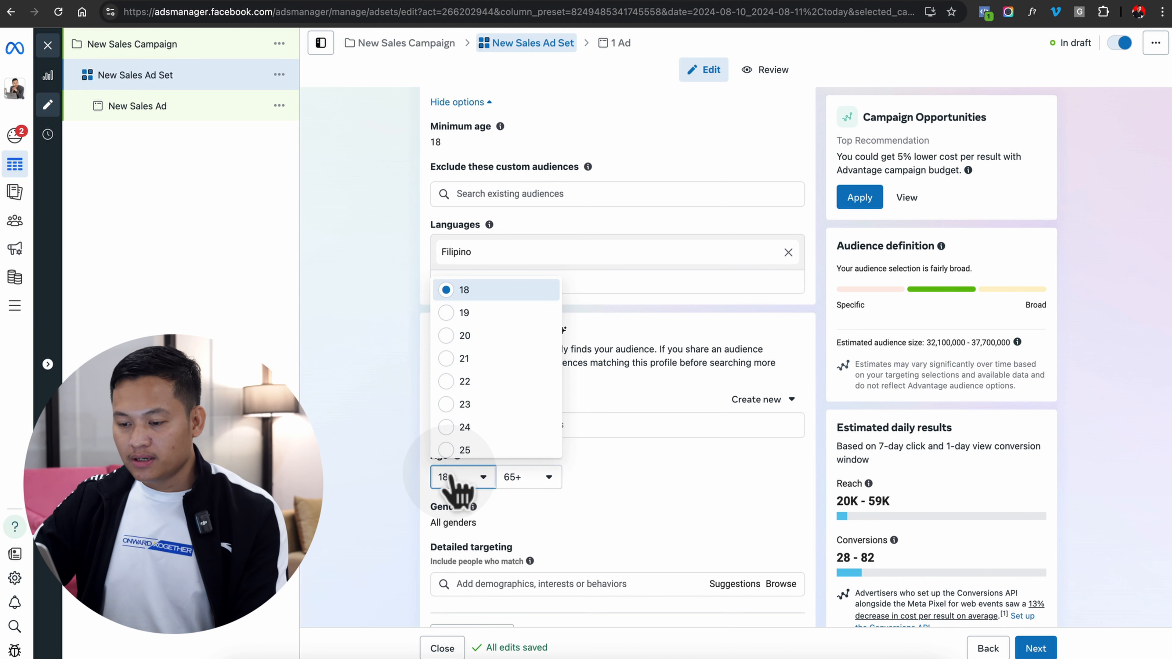
pyautogui.scroll(-2, 480, 340)
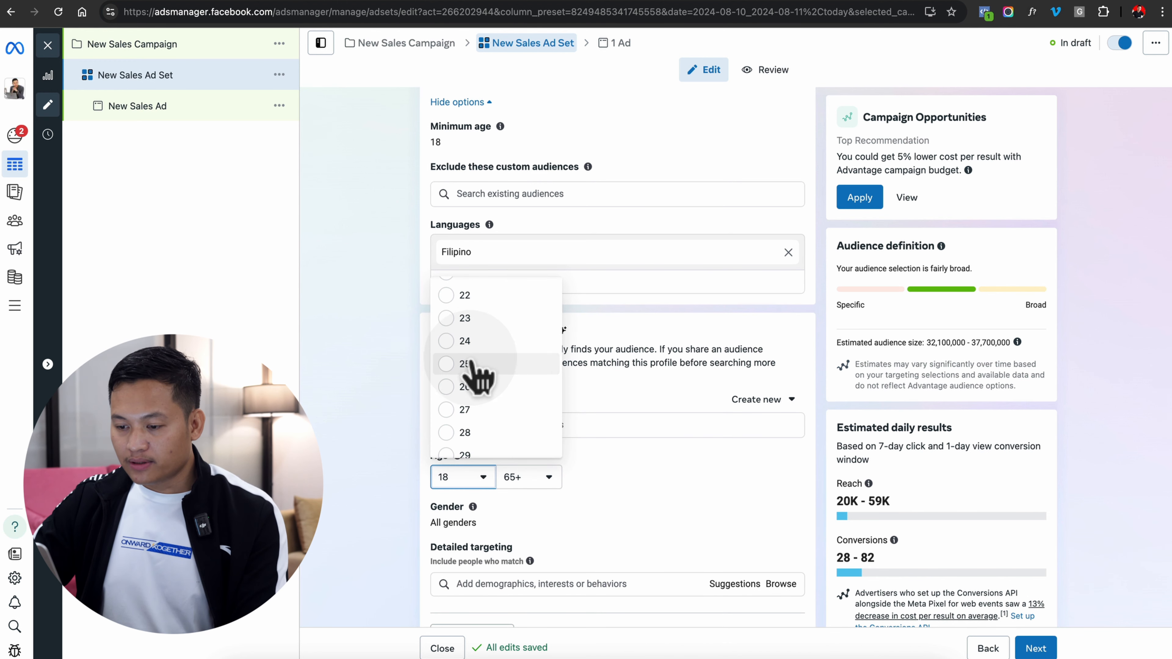
pyautogui.click(549, 477)
pyautogui.scroll(5, 554, 429)
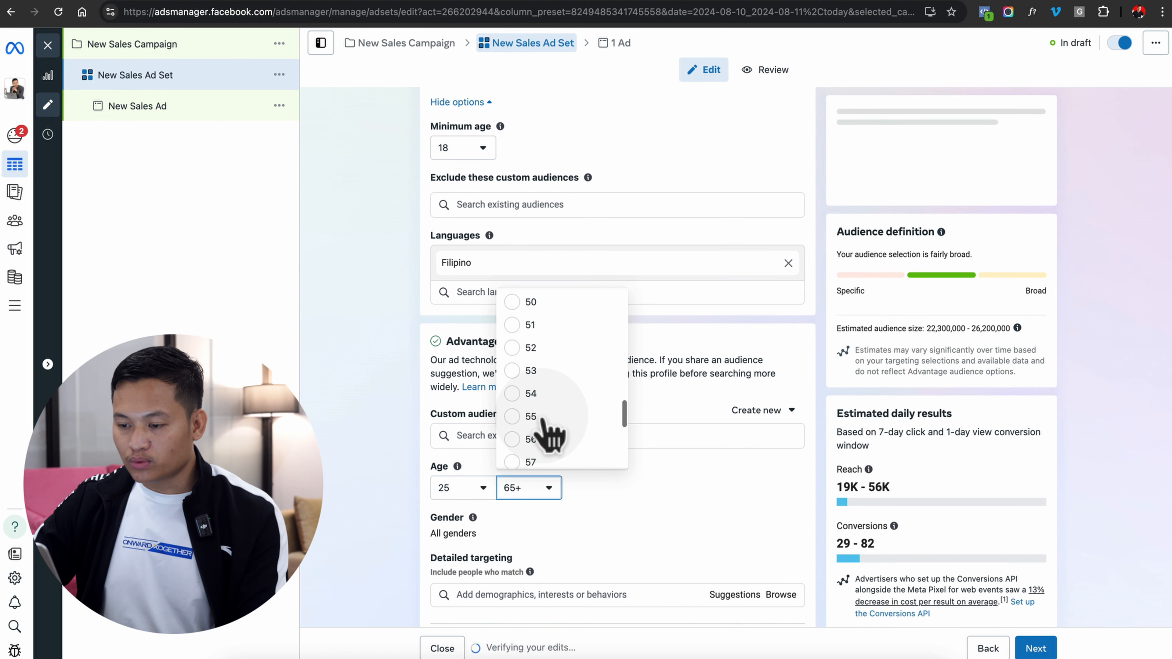
pyautogui.scroll(3, 549, 434)
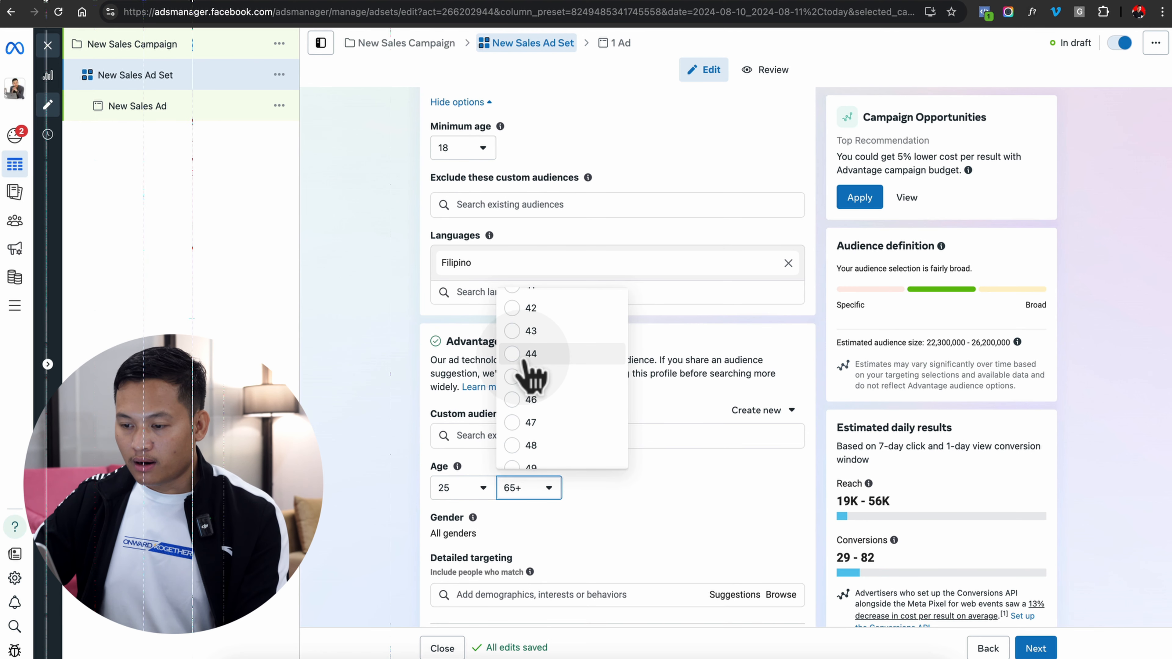
pyautogui.click(526, 318)
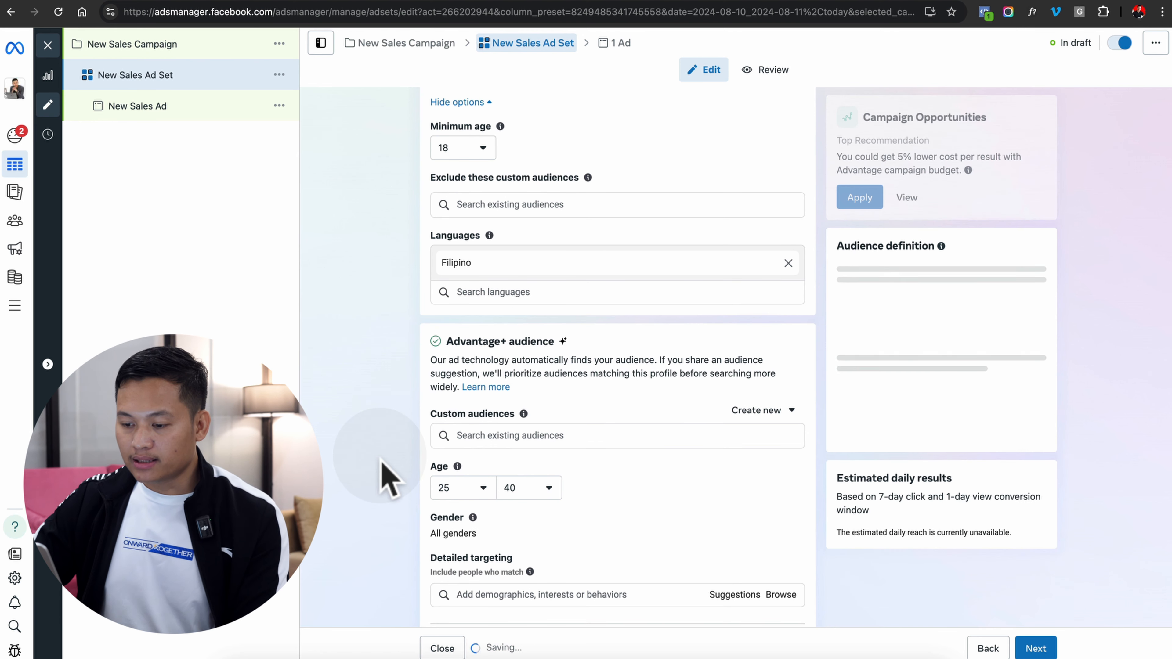
# Add the interests Affiliate marketing (marketing), Affiliate network (marketing) and Passive income (business & finance) to the detailed targeting
pyautogui.scroll(-1, 384, 479)
pyautogui.scroll(-3, 385, 479)
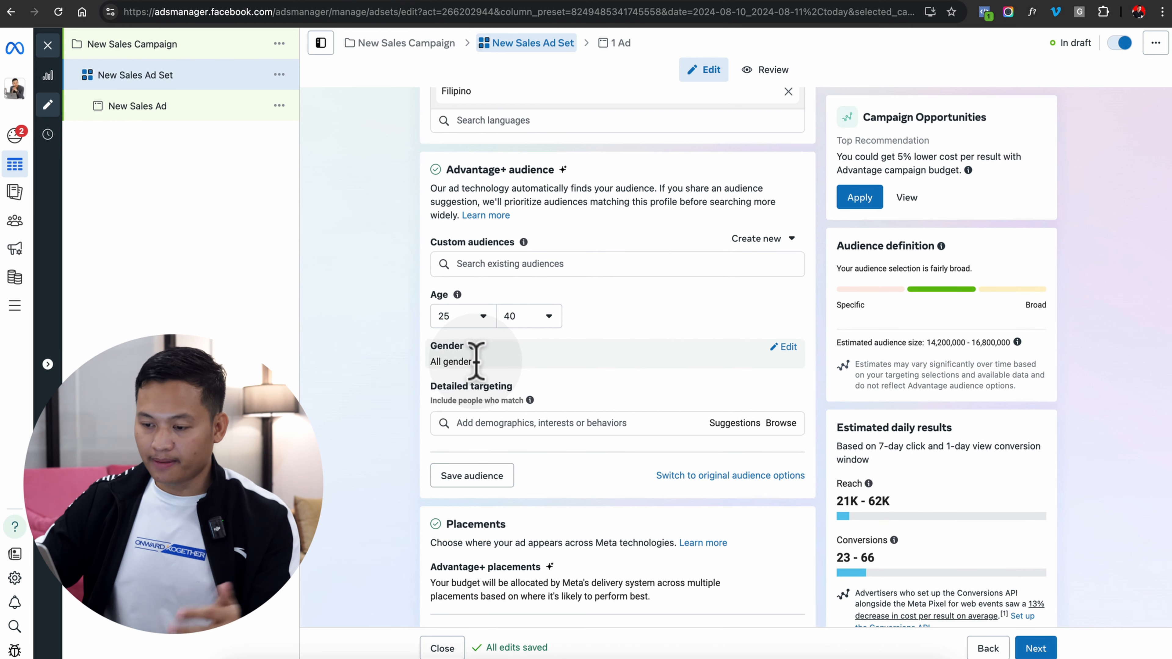
pyautogui.click(500, 423)
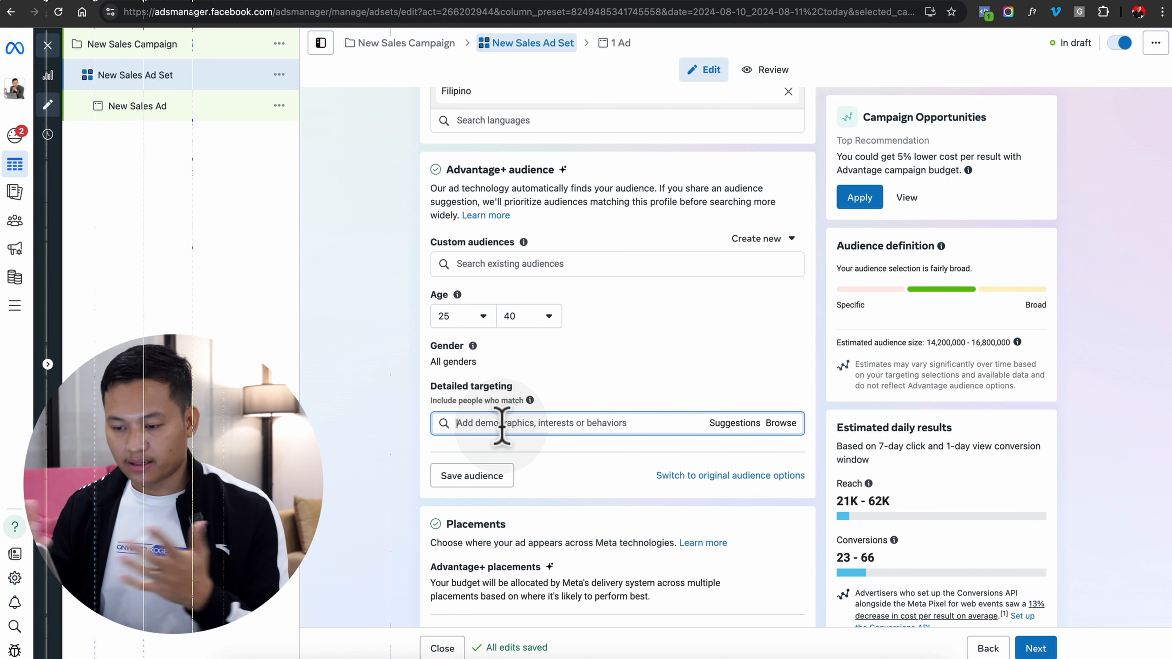
pyautogui.write('affiliate marketing')
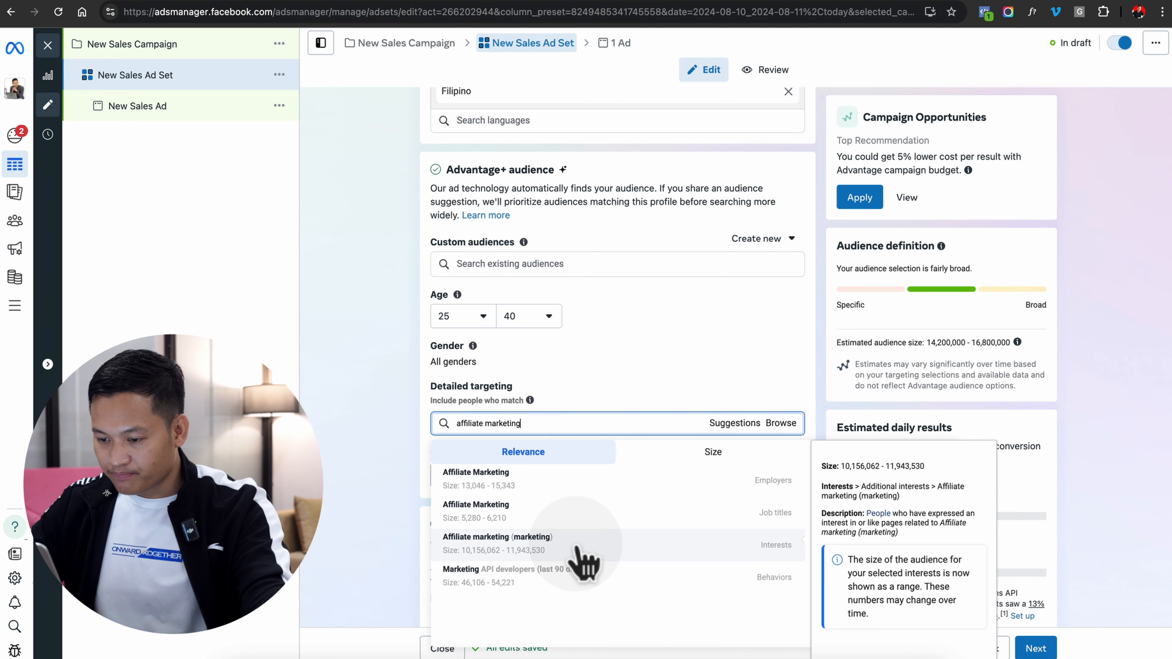
pyautogui.click(585, 559)
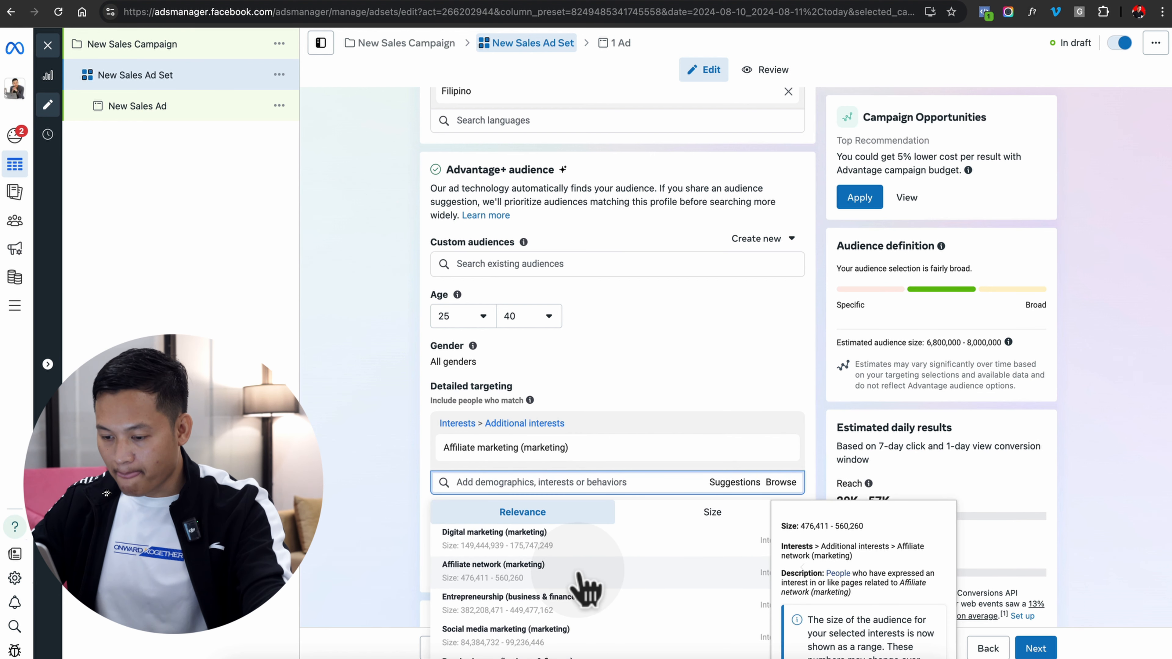
pyautogui.click(586, 588)
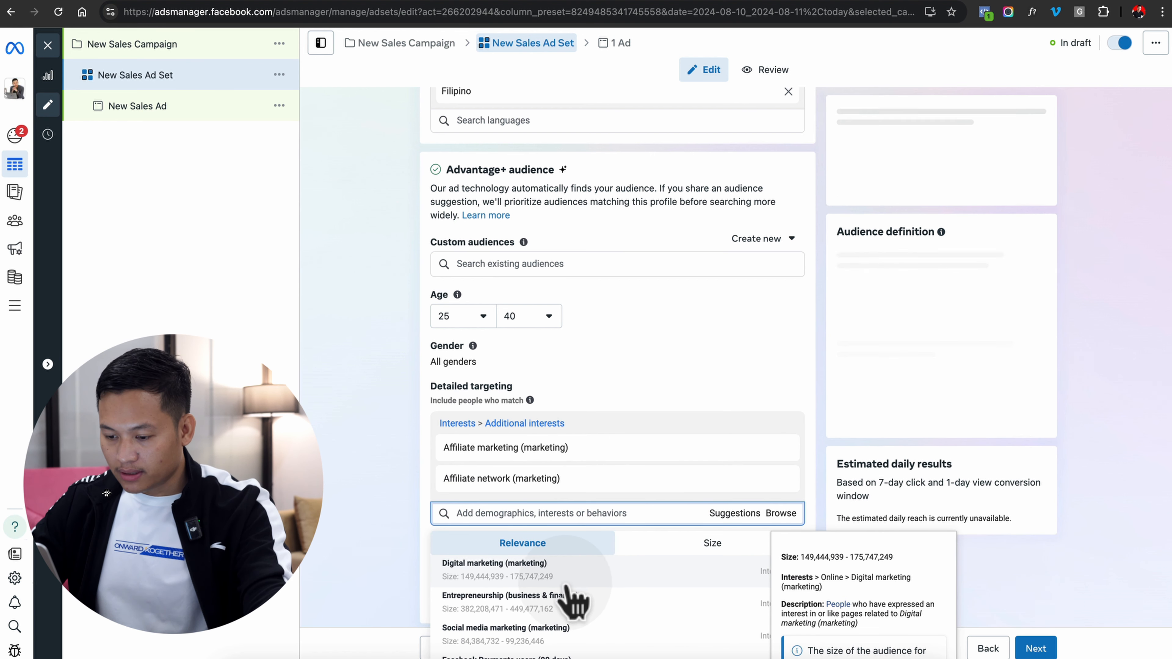
pyautogui.scroll(-3, 574, 600)
pyautogui.scroll(-1, 568, 587)
pyautogui.scroll(3, 569, 587)
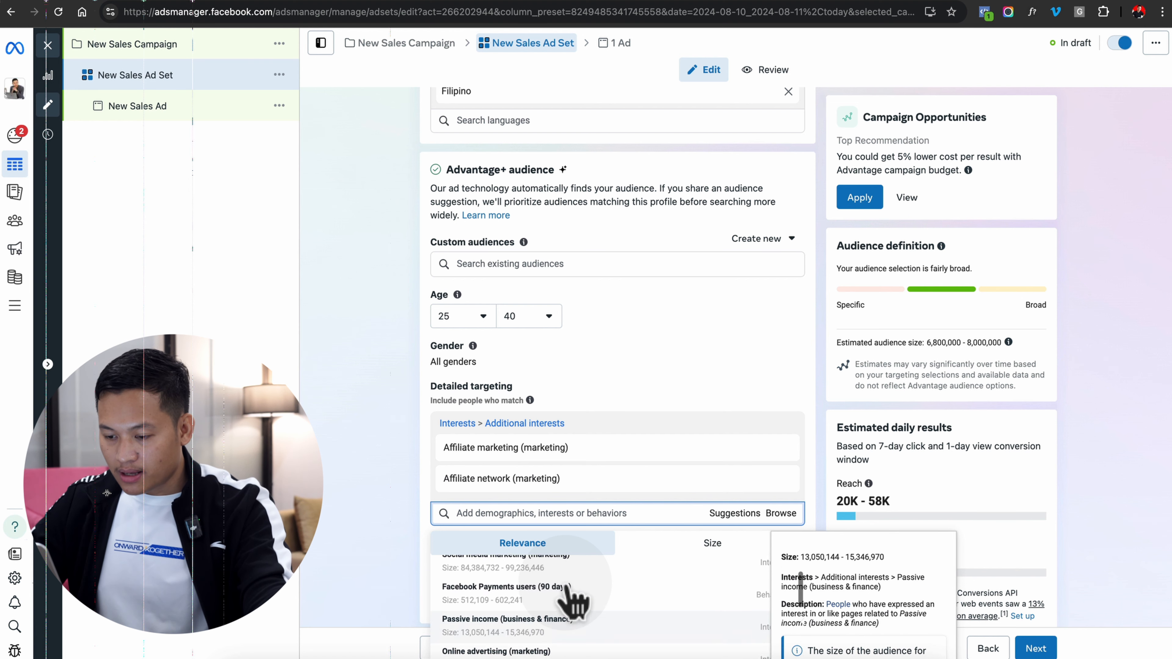
pyautogui.scroll(-3, 572, 600)
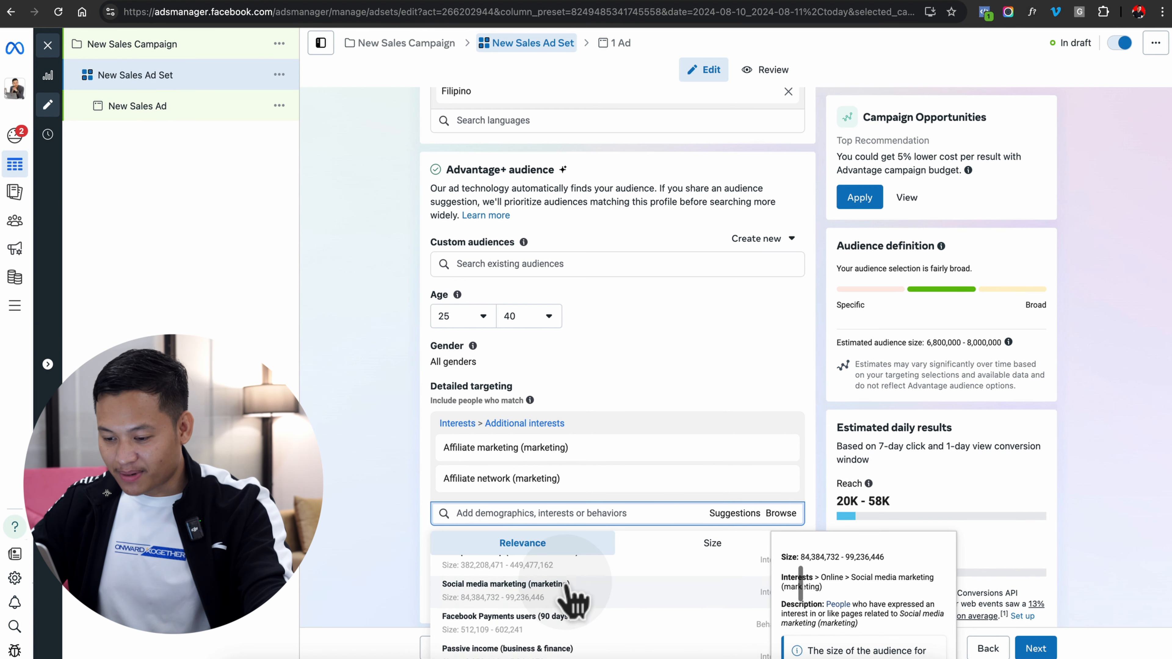
pyautogui.click(572, 595)
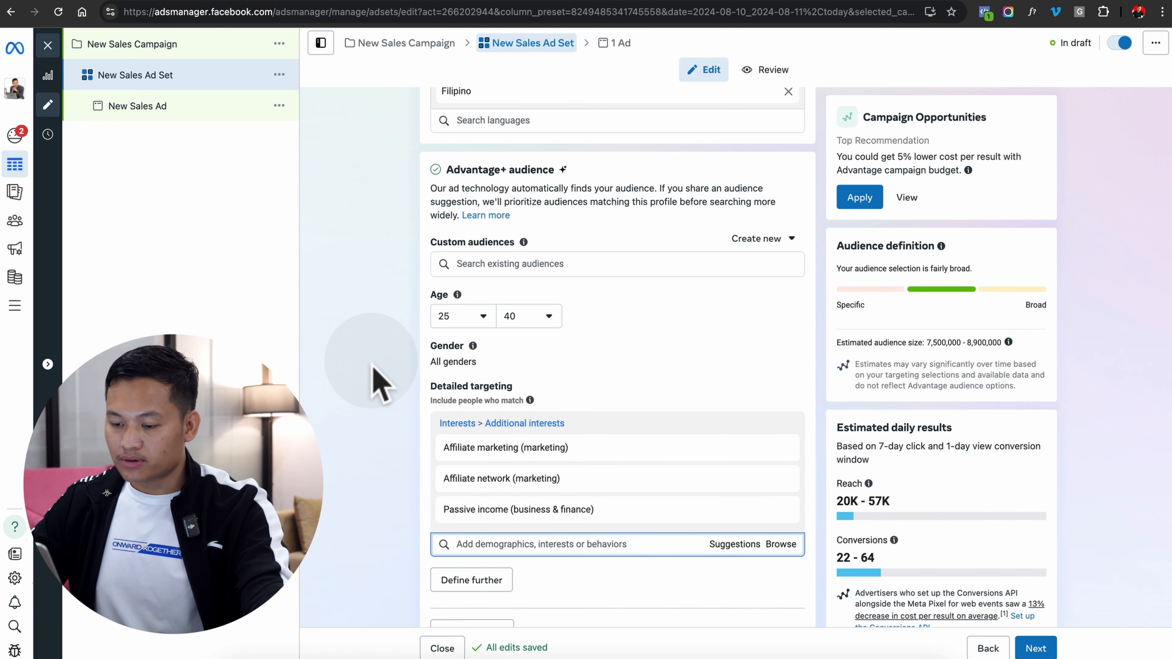
# Narrow the detailed targeting so people must also match the behaviors Facebook Page admins and Business page admins
pyautogui.scroll(-3, 416, 415)
pyautogui.click(489, 437)
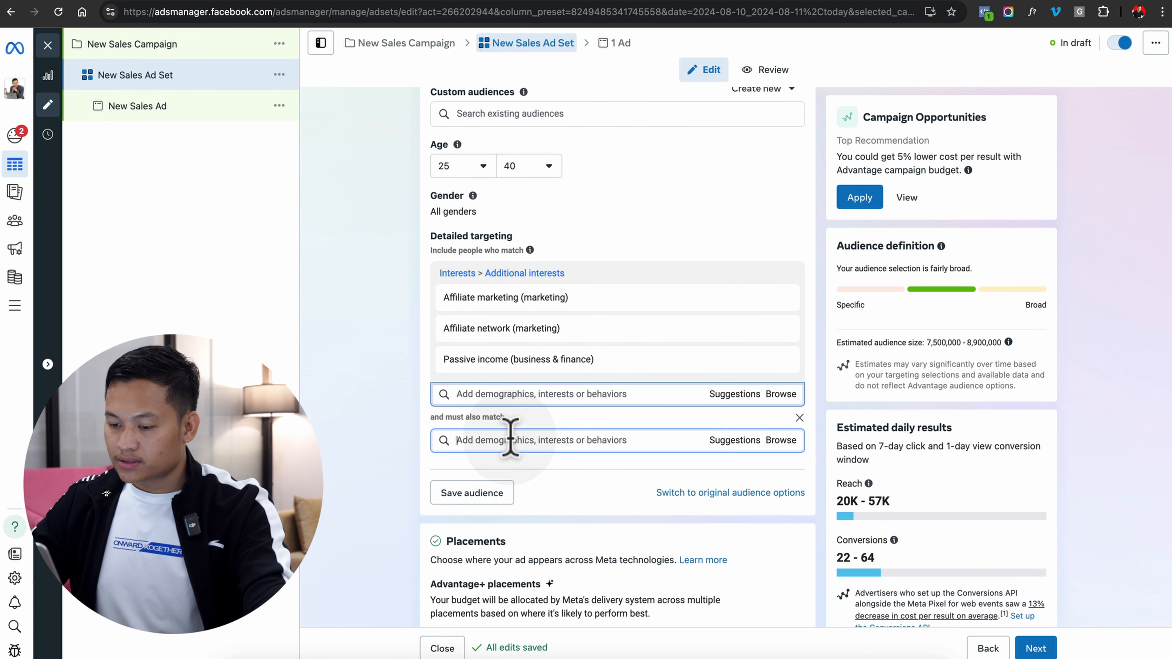
pyautogui.write('page admin')
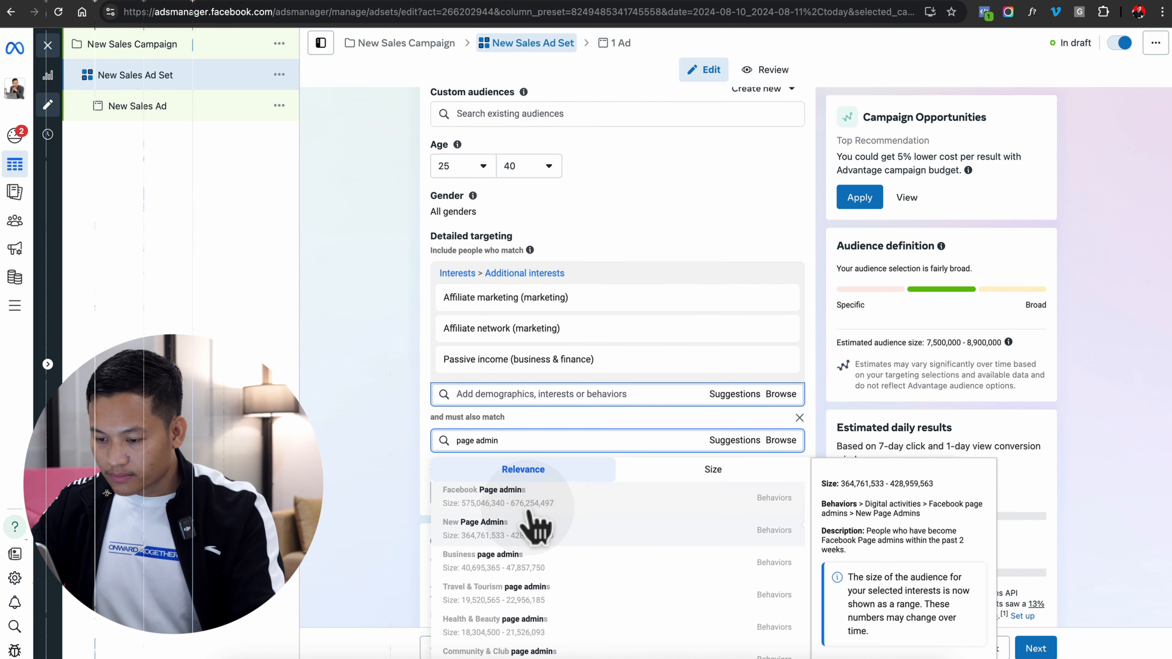
pyautogui.click(532, 504)
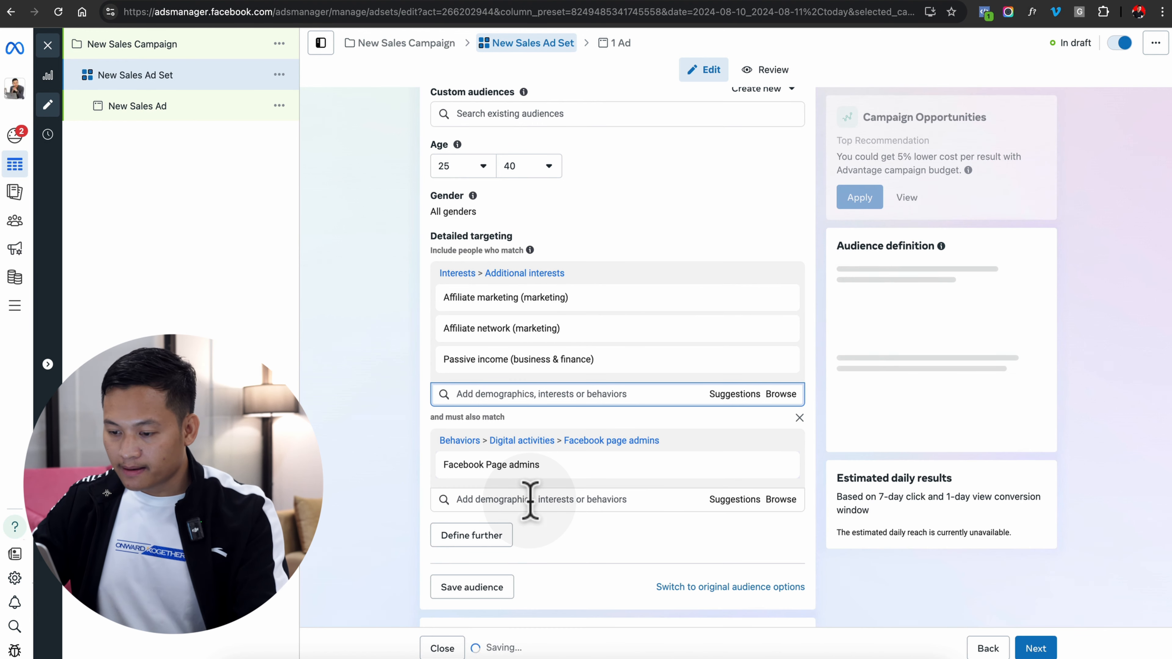
pyautogui.click(734, 499)
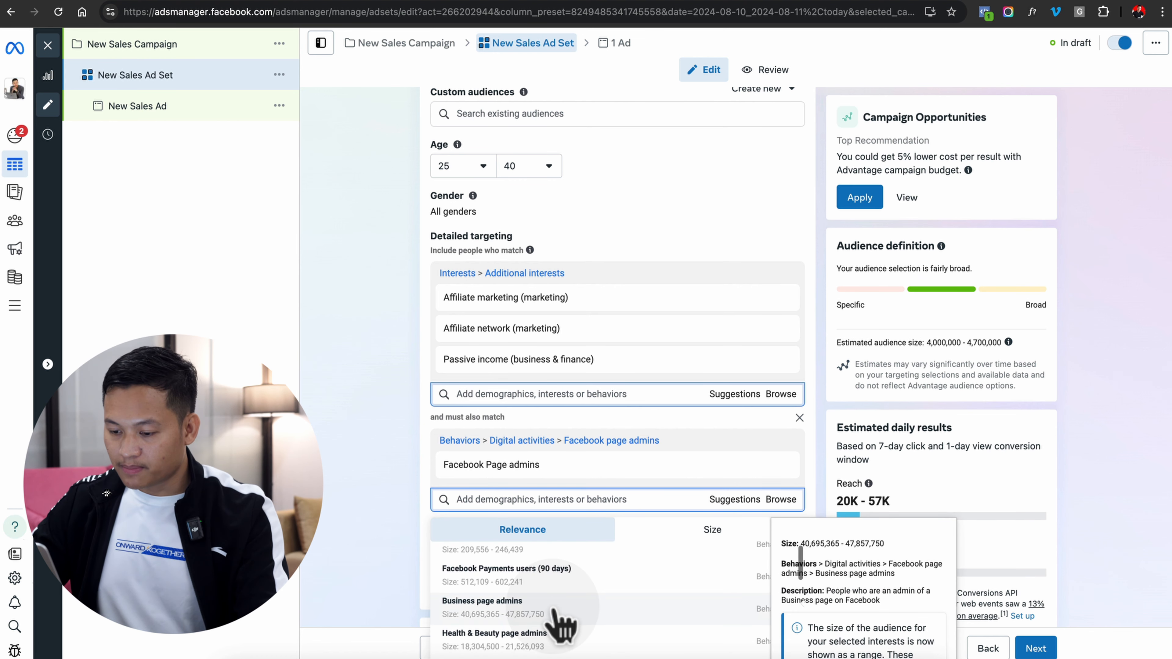
pyautogui.click(561, 619)
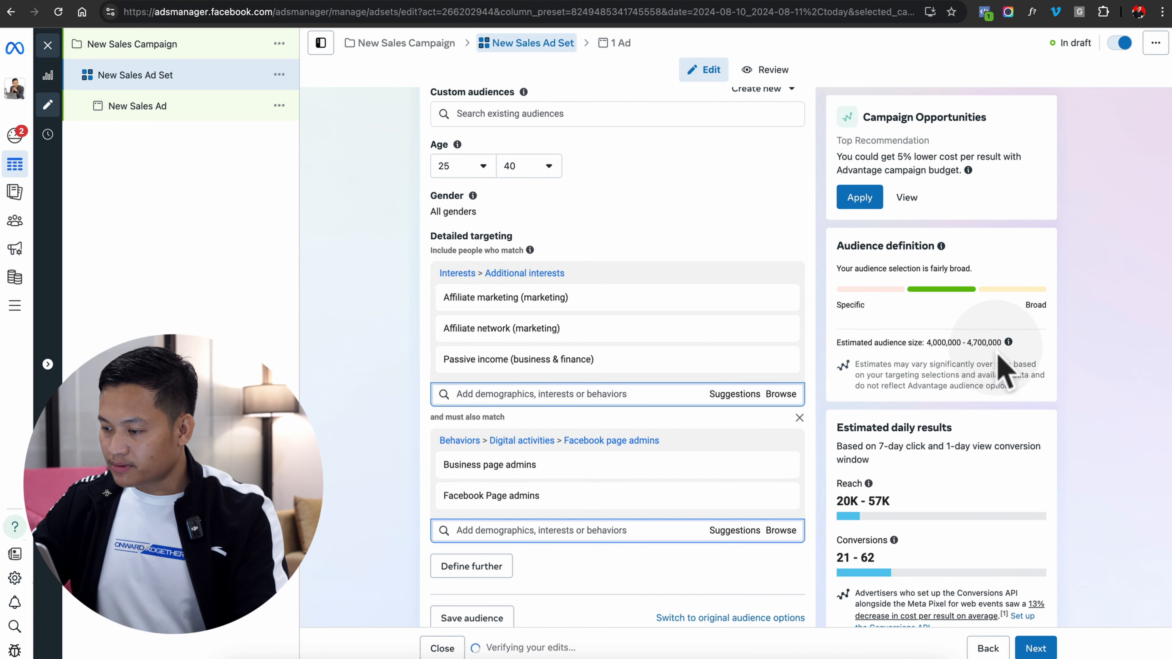
# Remove the Affiliate network (marketing) interest from the detailed targeting and check the ad set's estimated daily conversions
pyautogui.moveTo(552, 332)
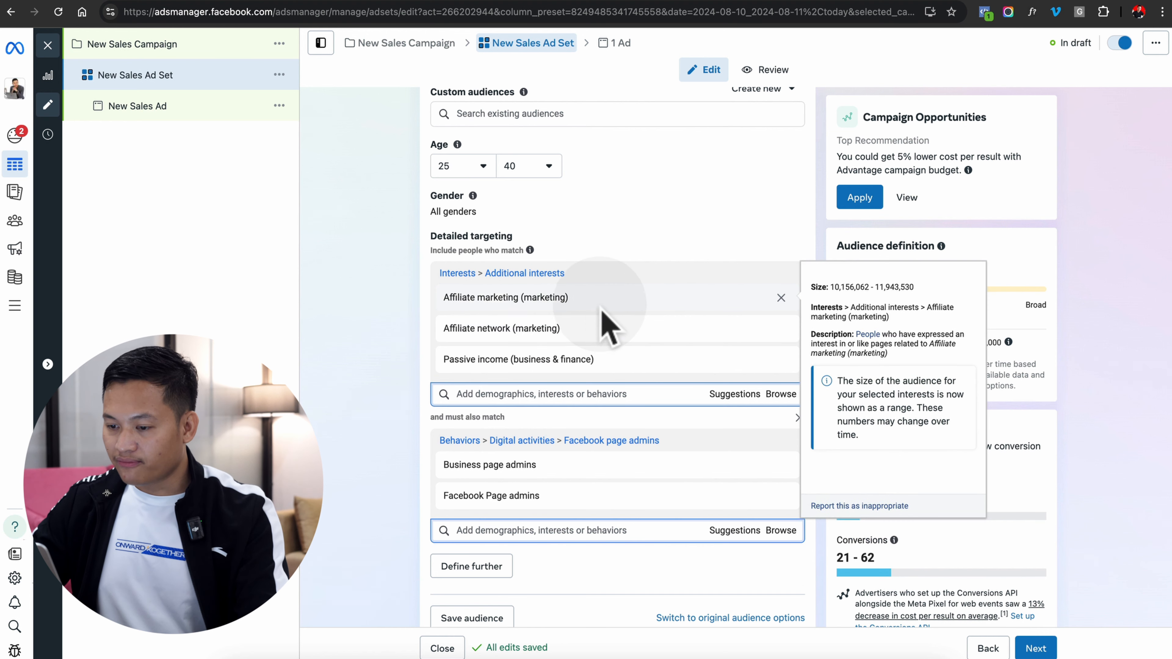
pyautogui.click(780, 328)
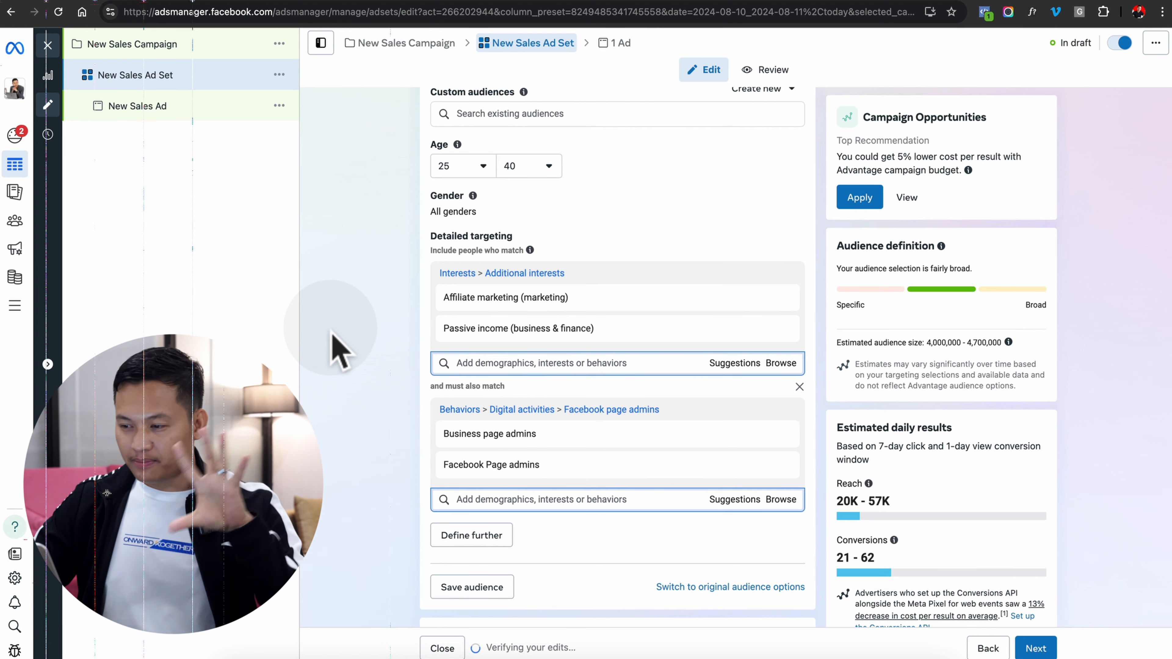
pyautogui.scroll(-1, 395, 364)
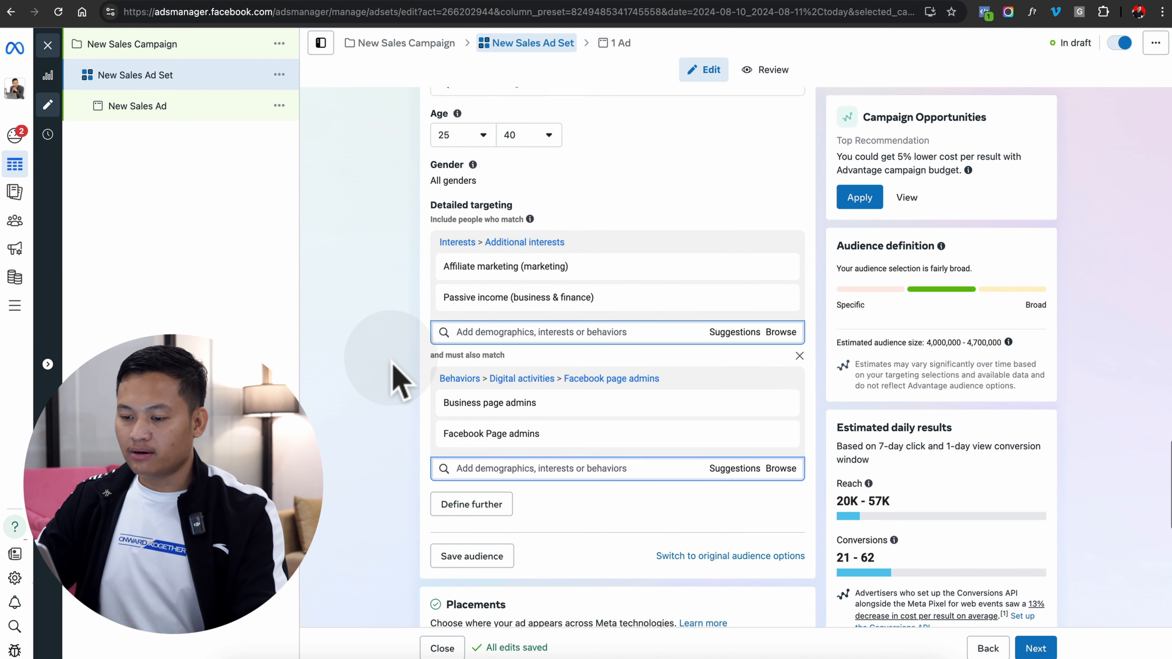
pyautogui.scroll(-2, 395, 369)
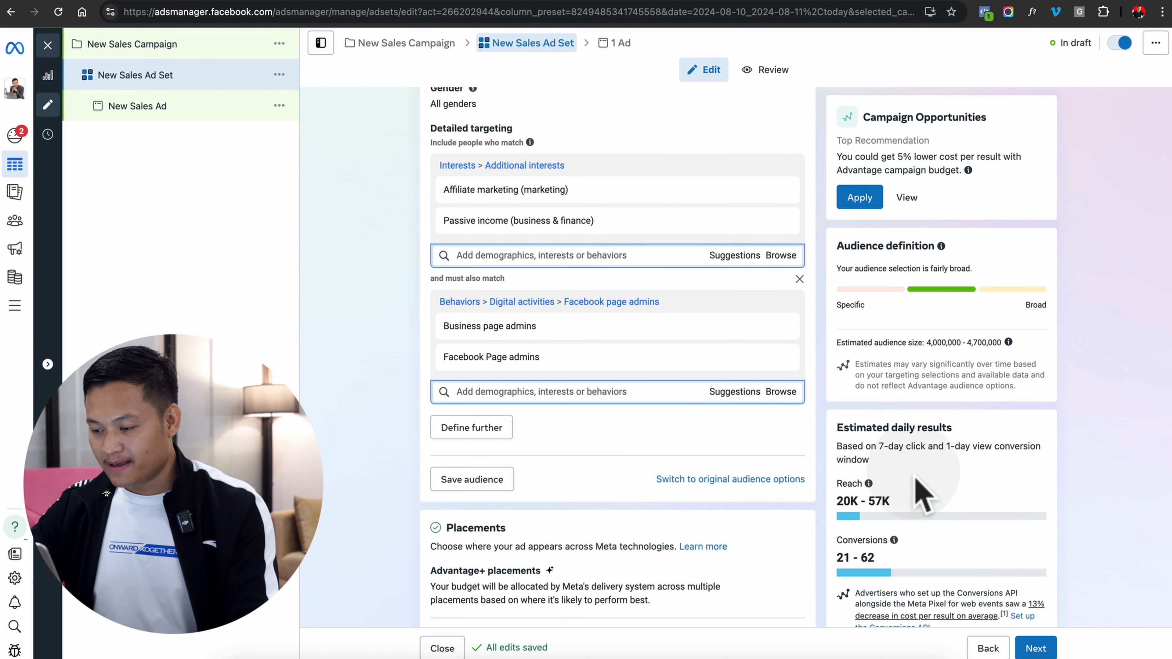
pyautogui.scroll(-5, 877, 489)
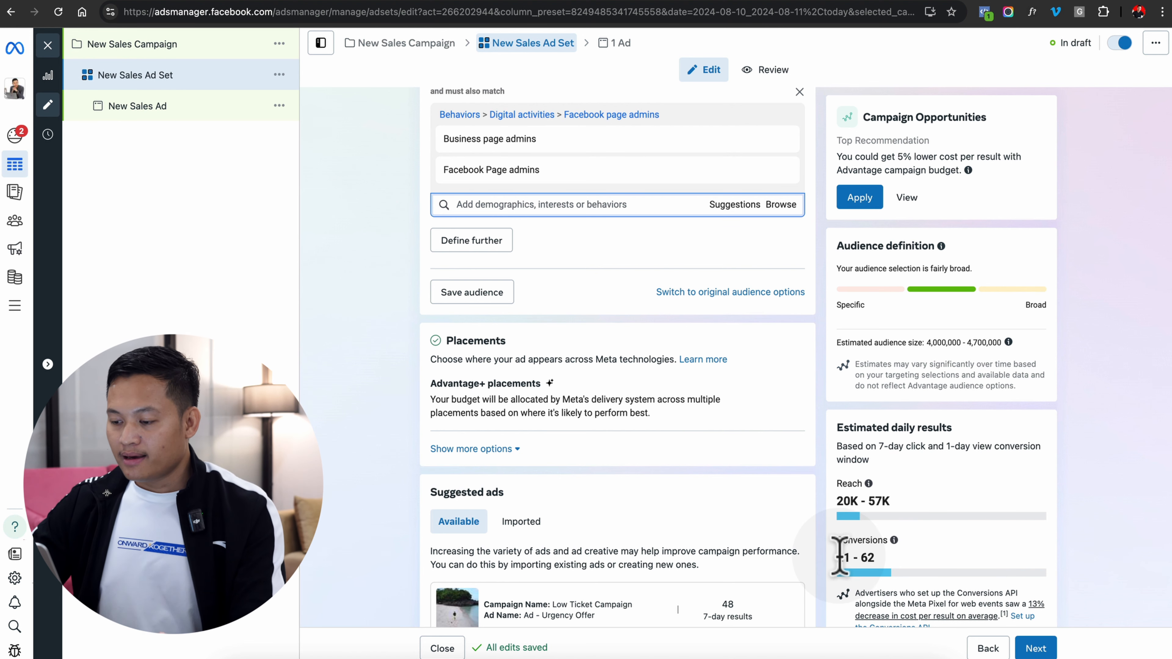
pyautogui.moveTo(838, 557); pyautogui.dragTo(885, 565)
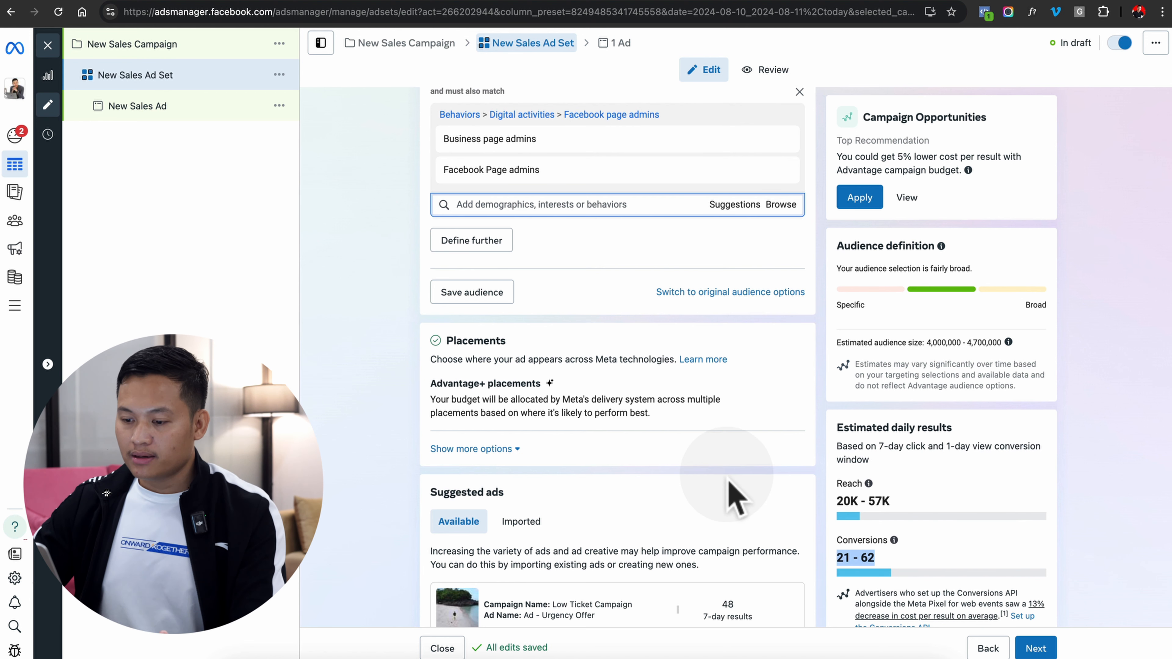
# Rename the ad set as 25-40 PH
pyautogui.scroll(1, 733, 495)
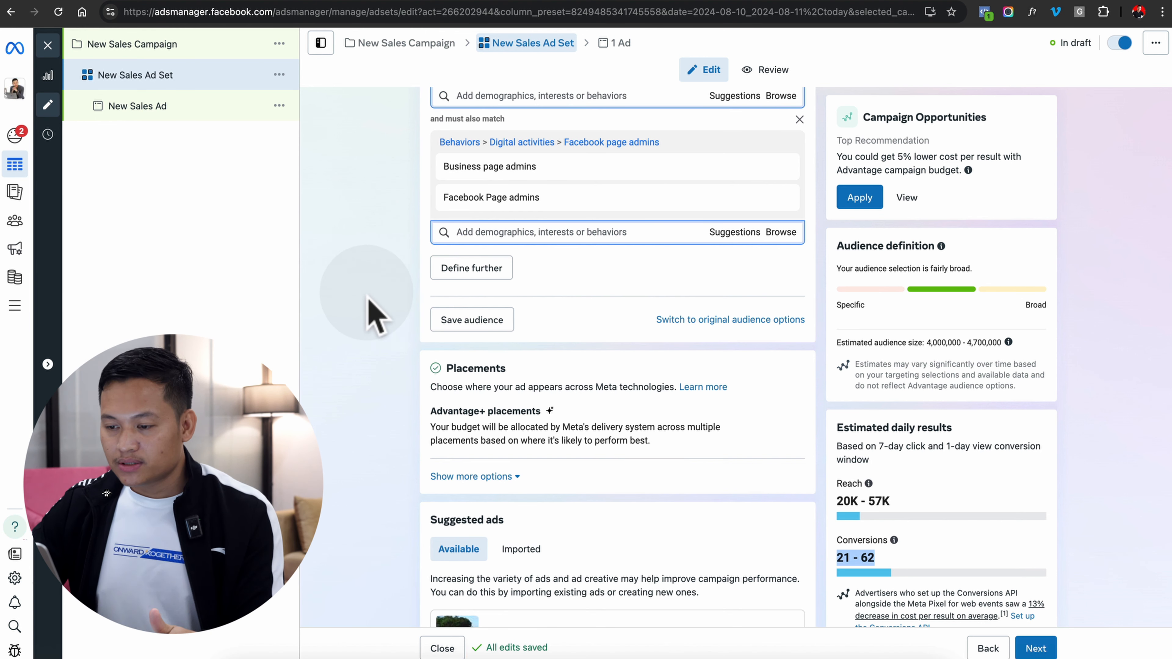
pyautogui.scroll(10, 375, 314)
pyautogui.scroll(3, 367, 295)
pyautogui.scroll(-10, 367, 295)
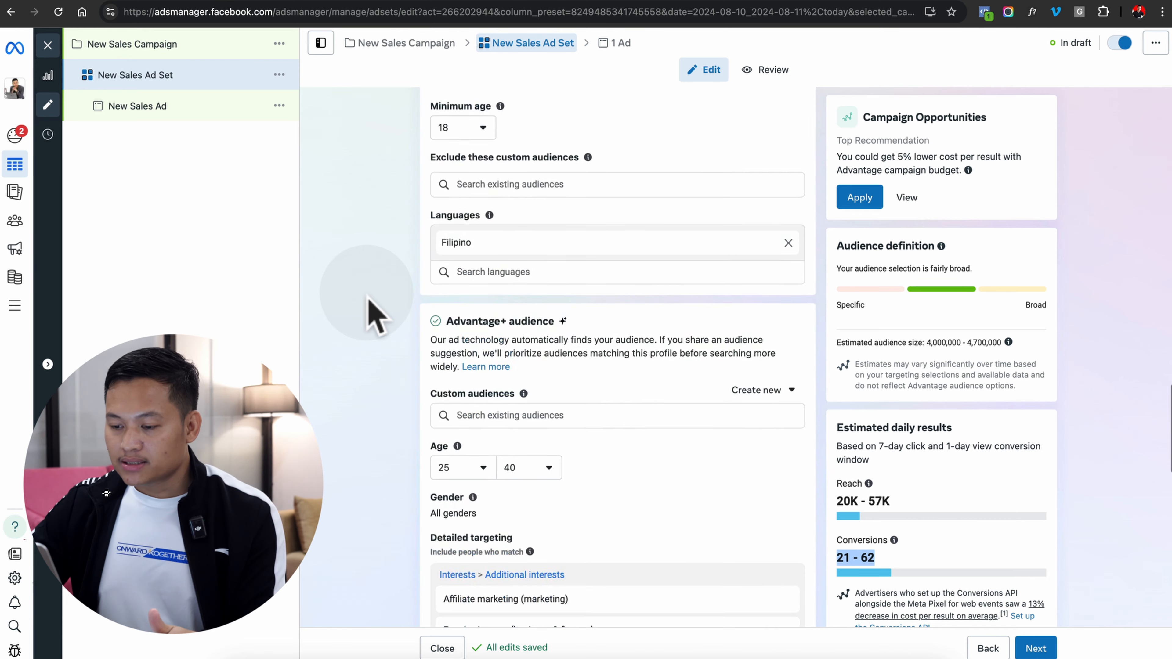
pyautogui.scroll(20, 368, 295)
pyautogui.scroll(10, 376, 314)
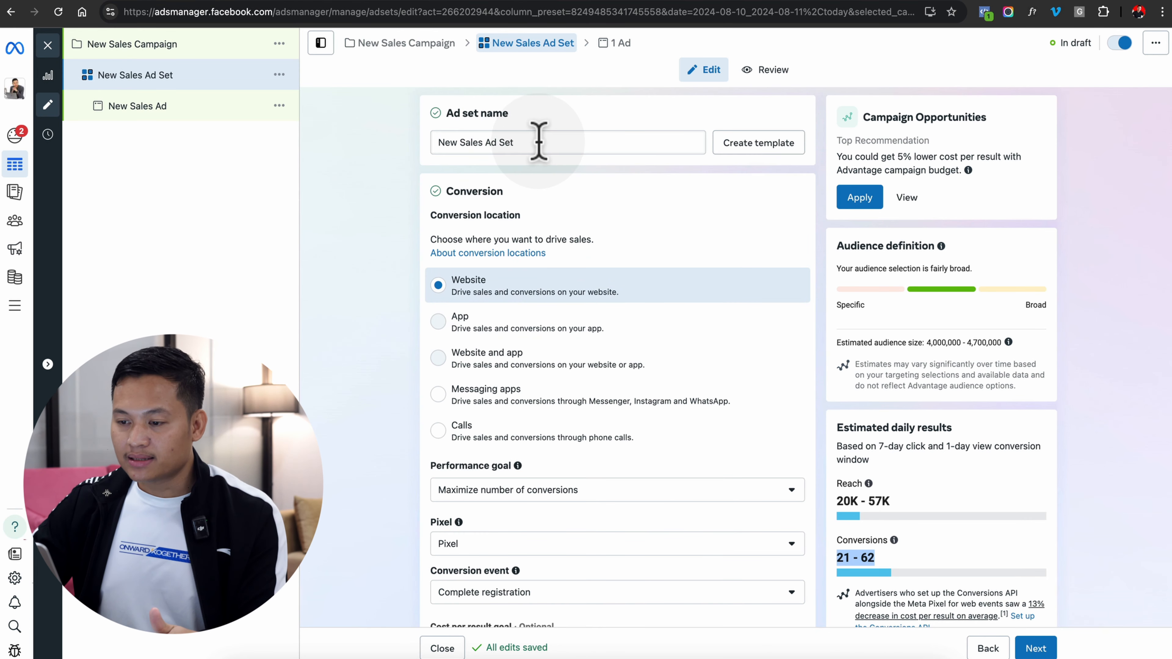
pyautogui.tripleClick(551, 142)
pyautogui.write('2')
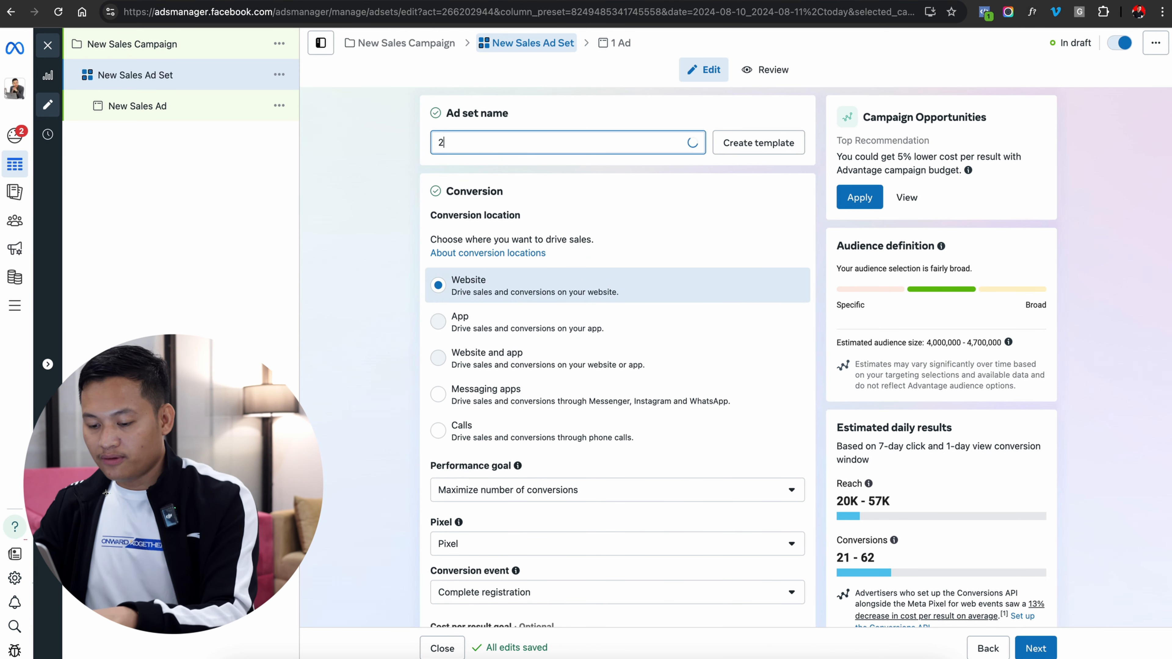
pyautogui.write('5-40 PH')
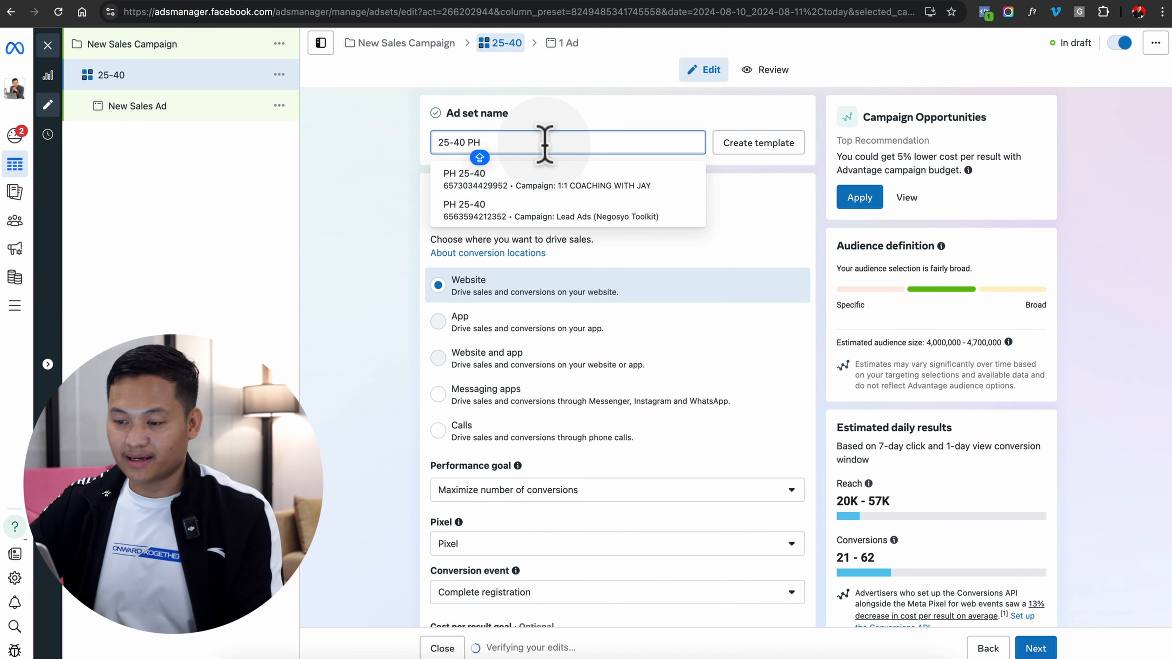
pyautogui.click(372, 235)
# Proceed to the ad level and rename the ad as FLEXIBLE AD#1
pyautogui.scroll(-20, 375, 244)
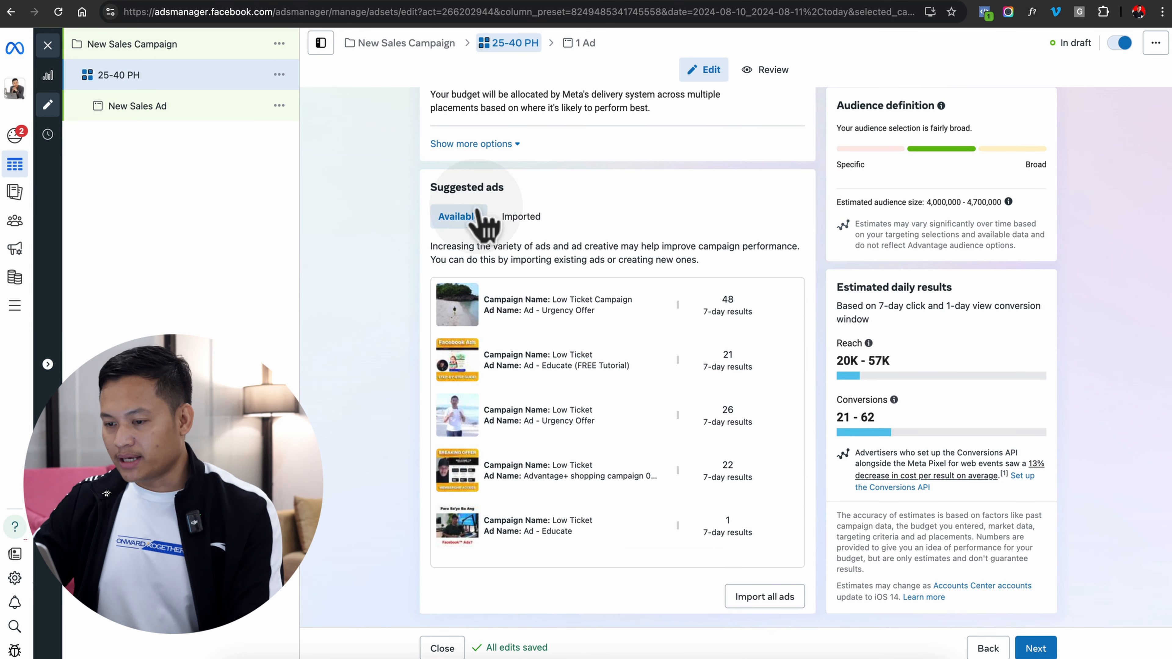
pyautogui.scroll(6, 623, 228)
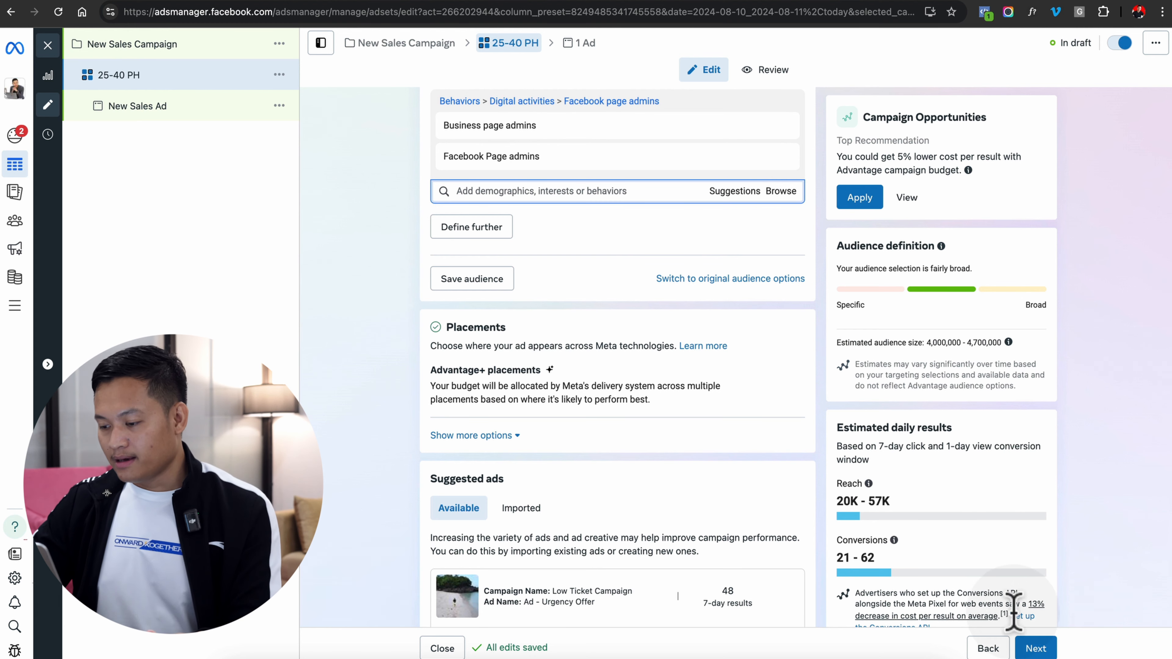
pyautogui.click(1036, 649)
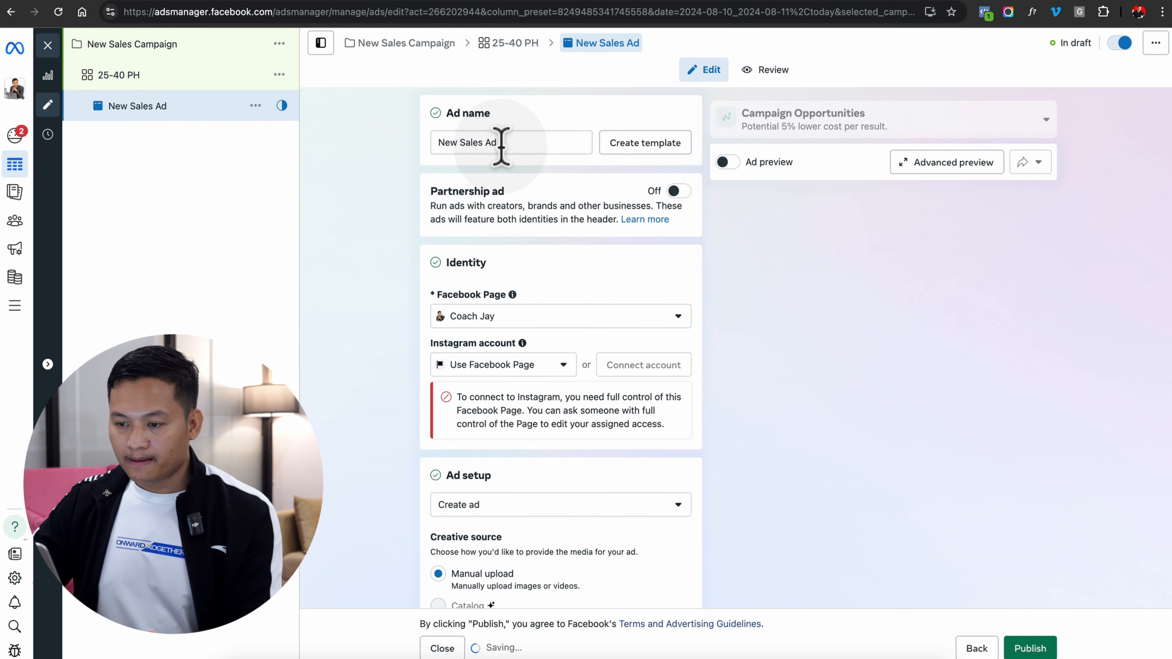
pyautogui.tripleClick(501, 143)
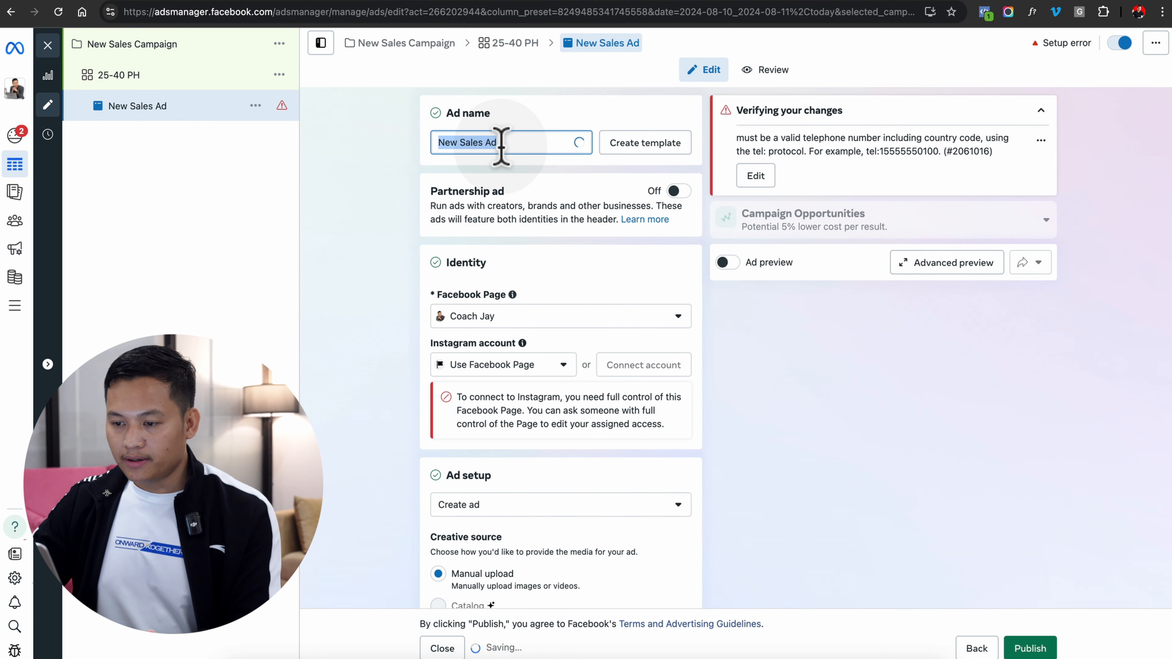
pyautogui.write('FLEX')
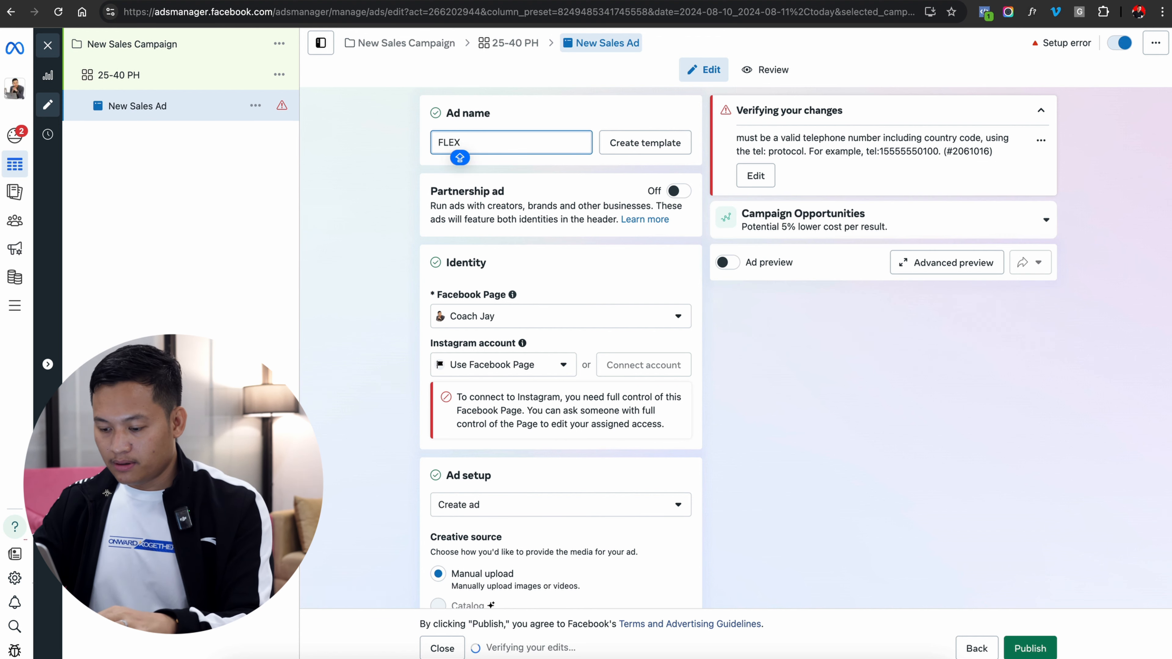
pyautogui.write('IBLE AD#1')
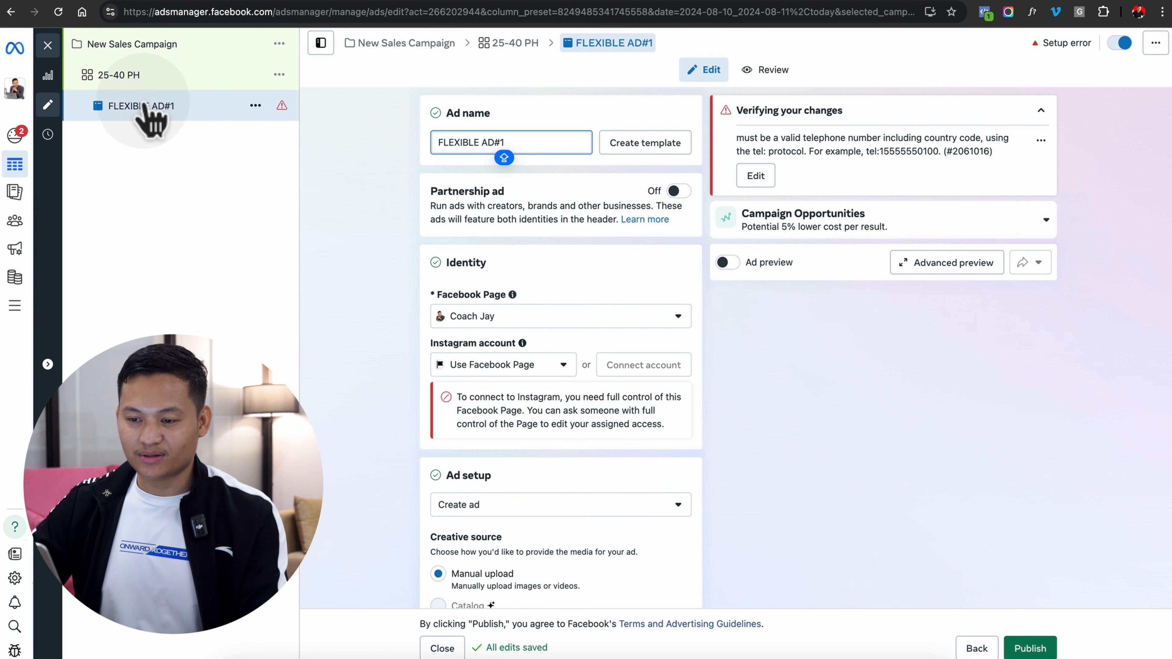
# Look through the ad's available actions, Instagram account choices and ad setup options without changing them
pyautogui.click(255, 105)
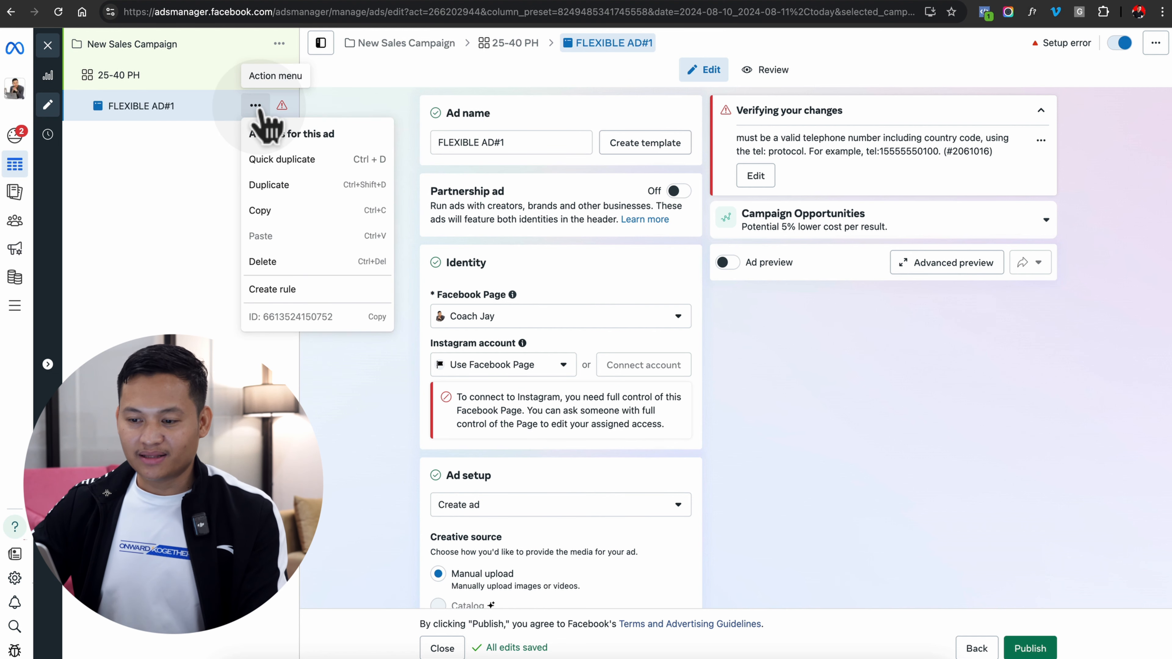
pyautogui.click(368, 101)
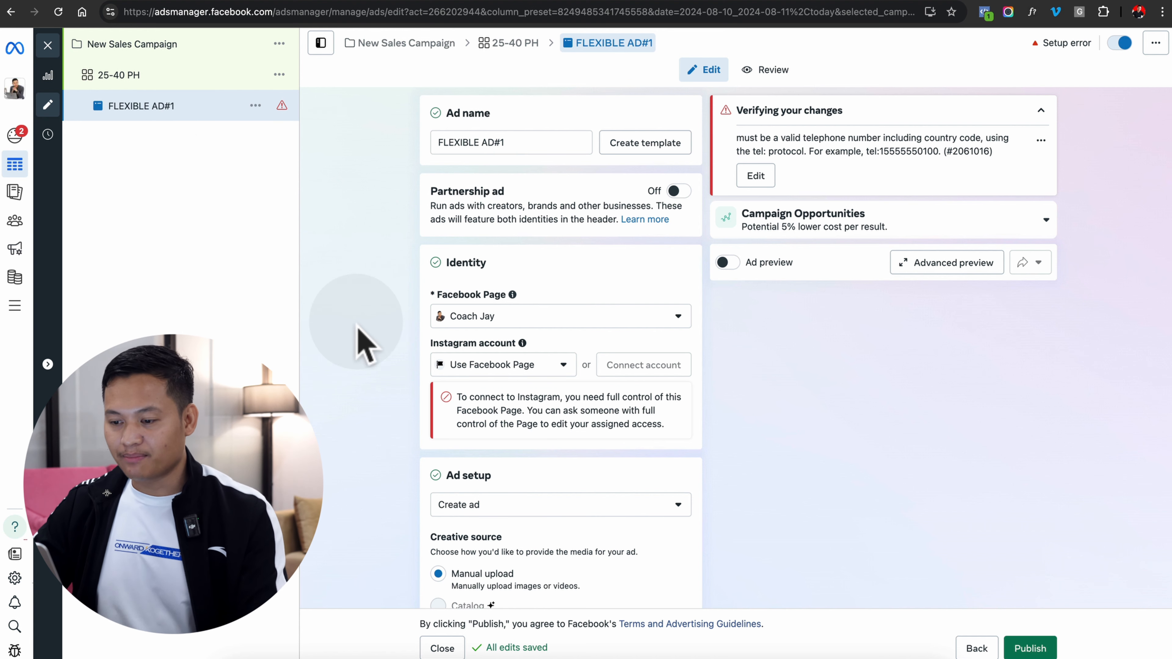
pyautogui.scroll(-1, 364, 344)
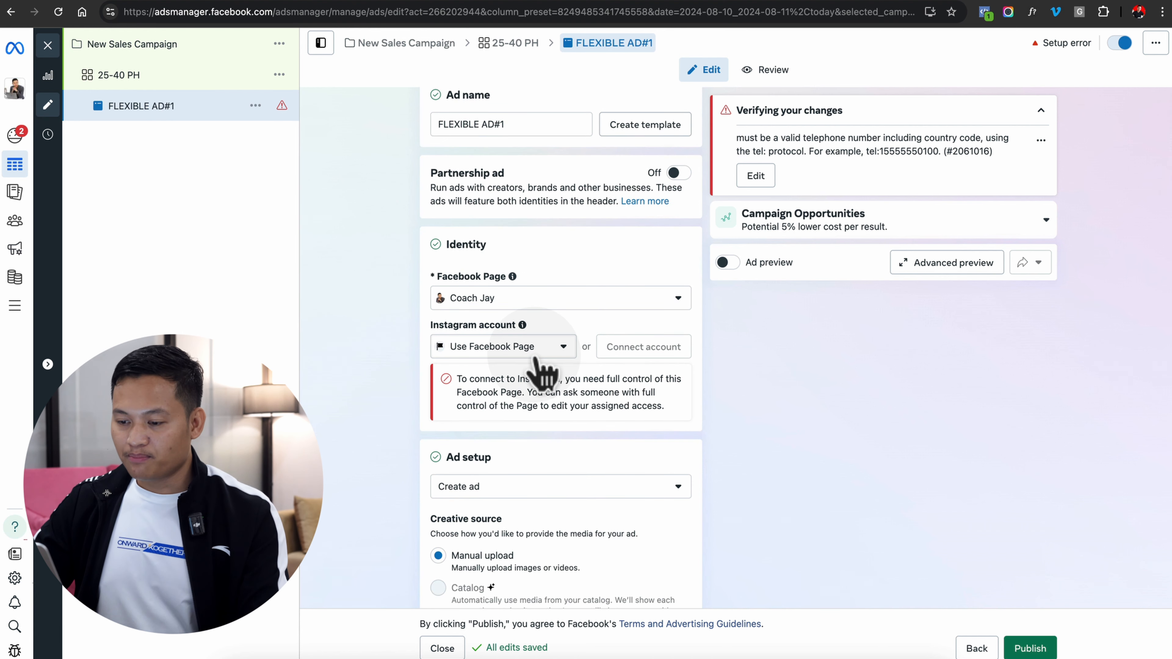
pyautogui.click(507, 348)
pyautogui.click(507, 415)
pyautogui.scroll(-5, 398, 440)
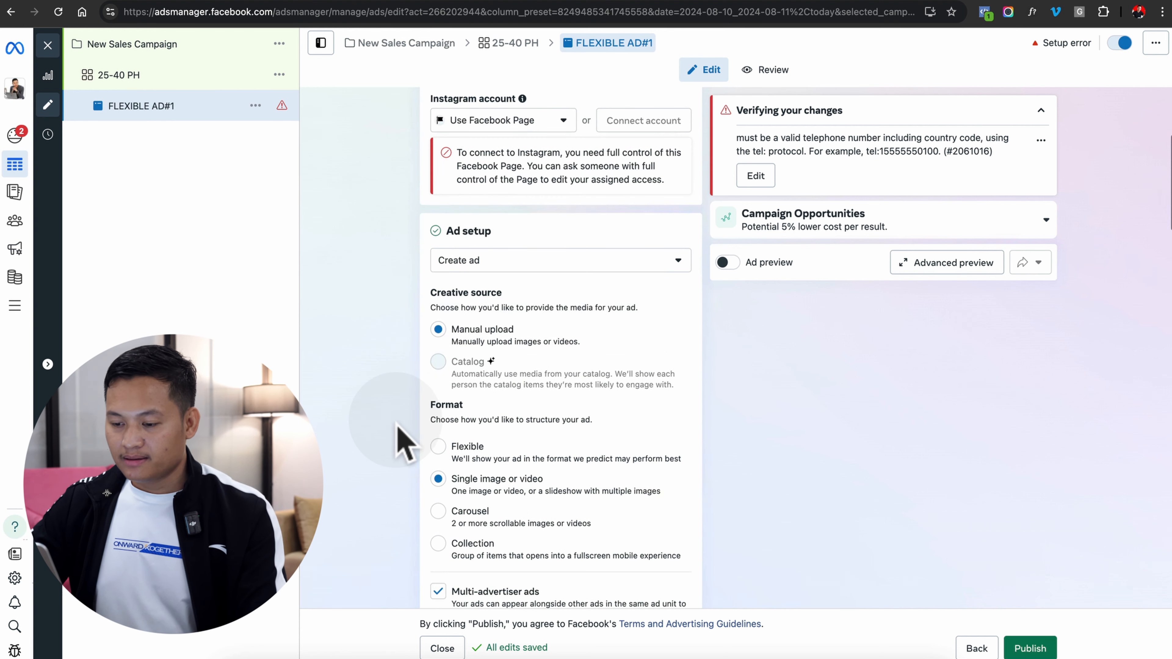
pyautogui.click(572, 263)
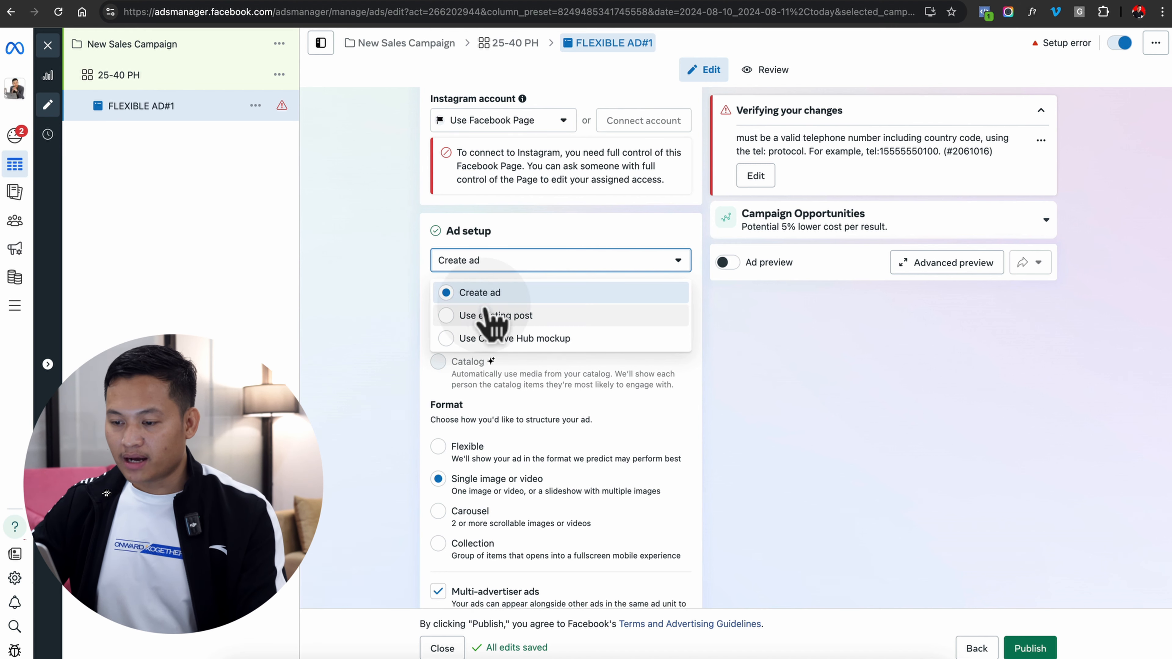
pyautogui.click(280, 352)
# Set the ad format to Flexible, with manual upload as the creative source
pyautogui.scroll(-1, 397, 404)
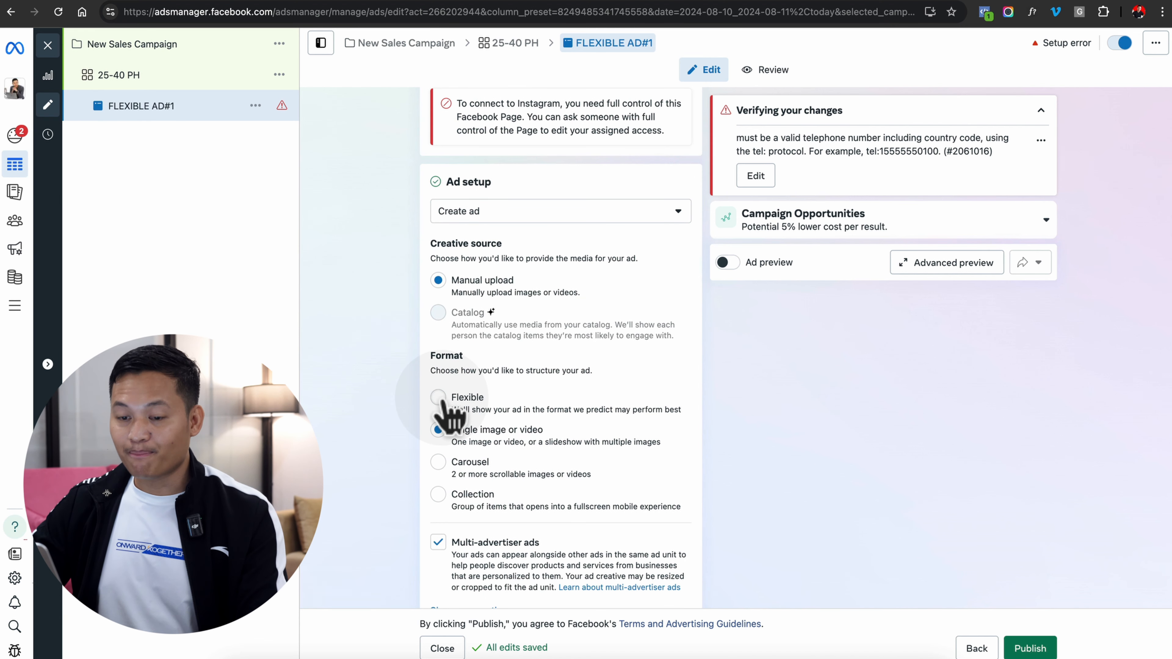
pyautogui.scroll(4, 440, 403)
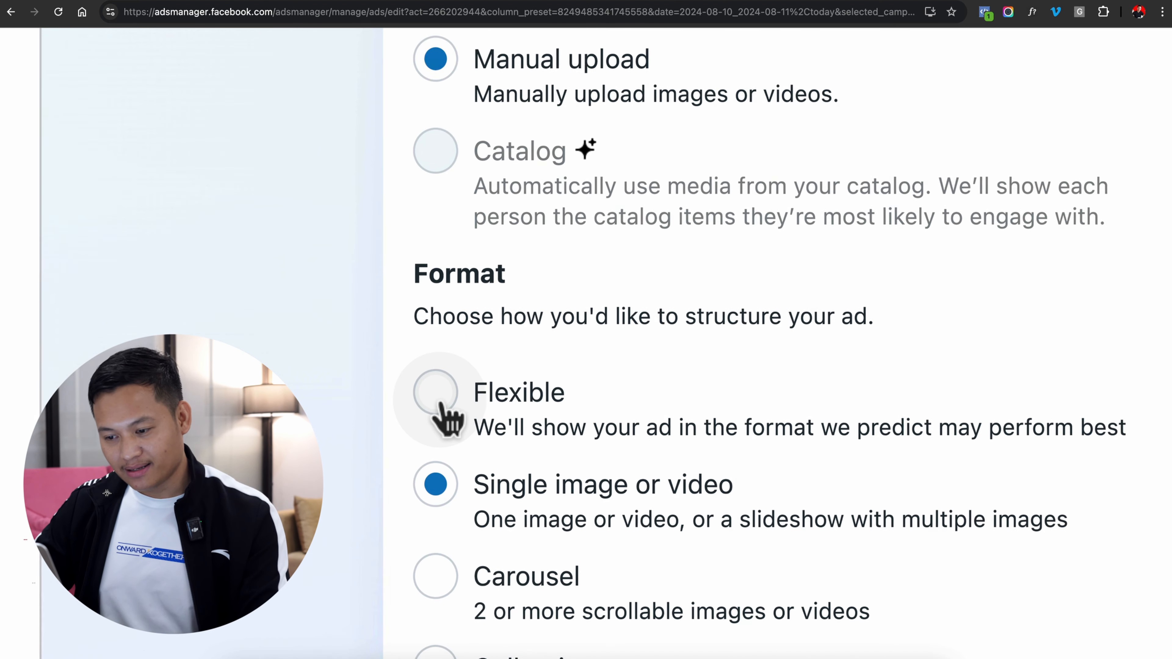
pyautogui.hscroll(5, 440, 403)
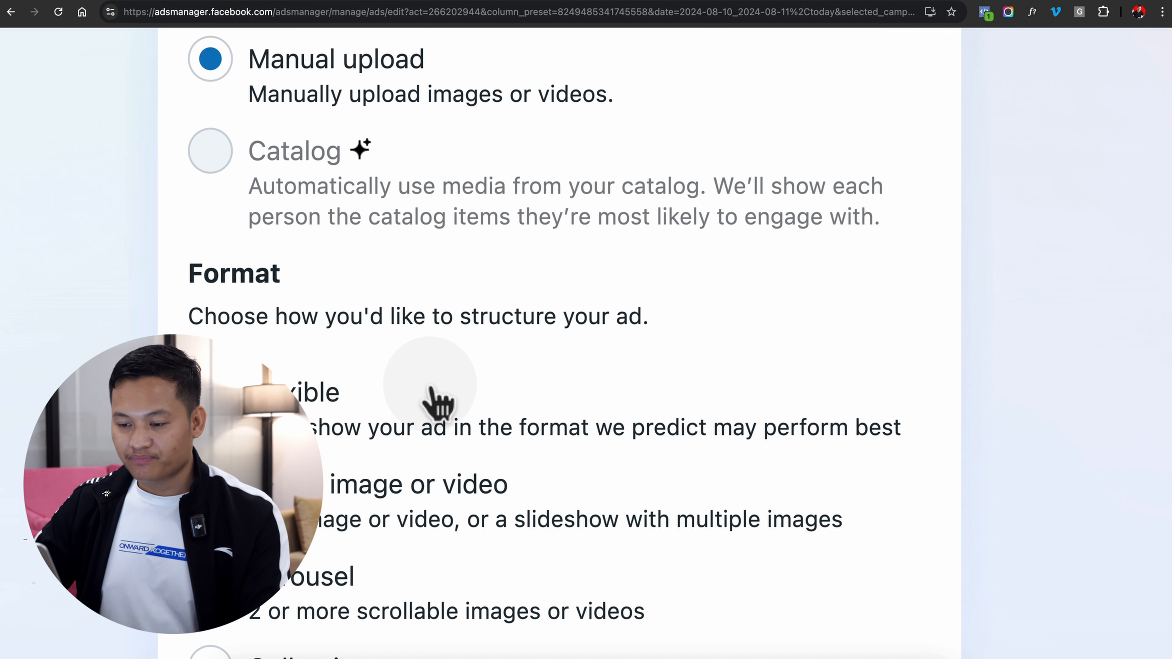
pyautogui.scroll(-5, 438, 401)
pyautogui.scroll(-3, 430, 387)
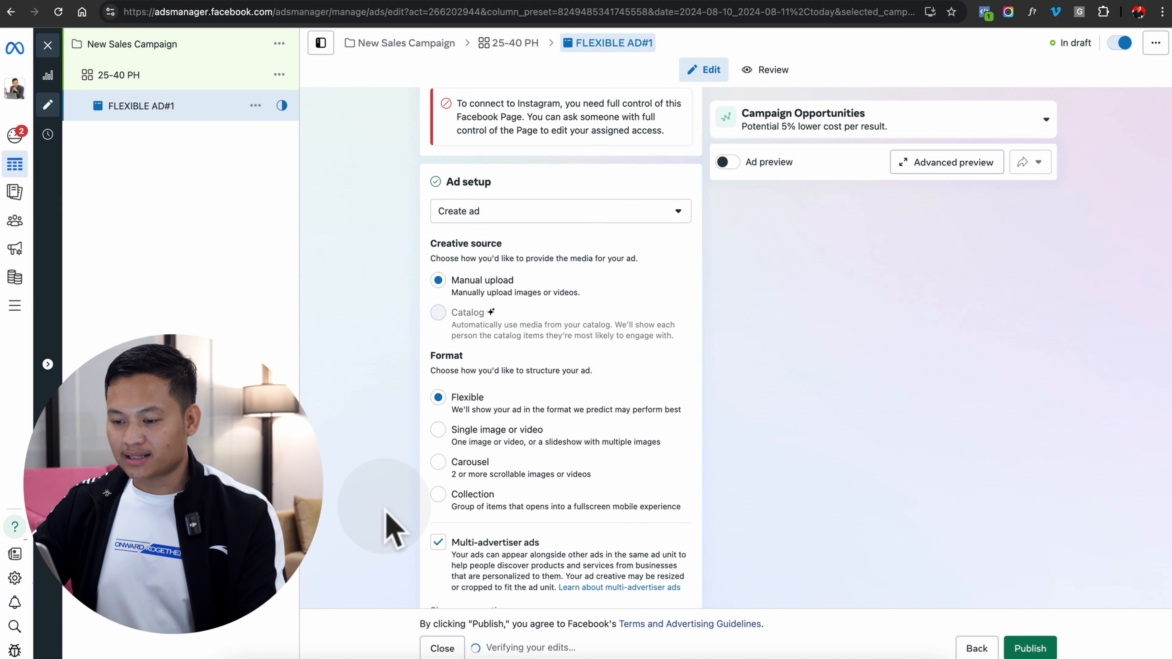
# Start adding videos to the ad creative's media, using the Facebook Page's videos as the source
pyautogui.scroll(-7, 388, 514)
pyautogui.scroll(3, 388, 514)
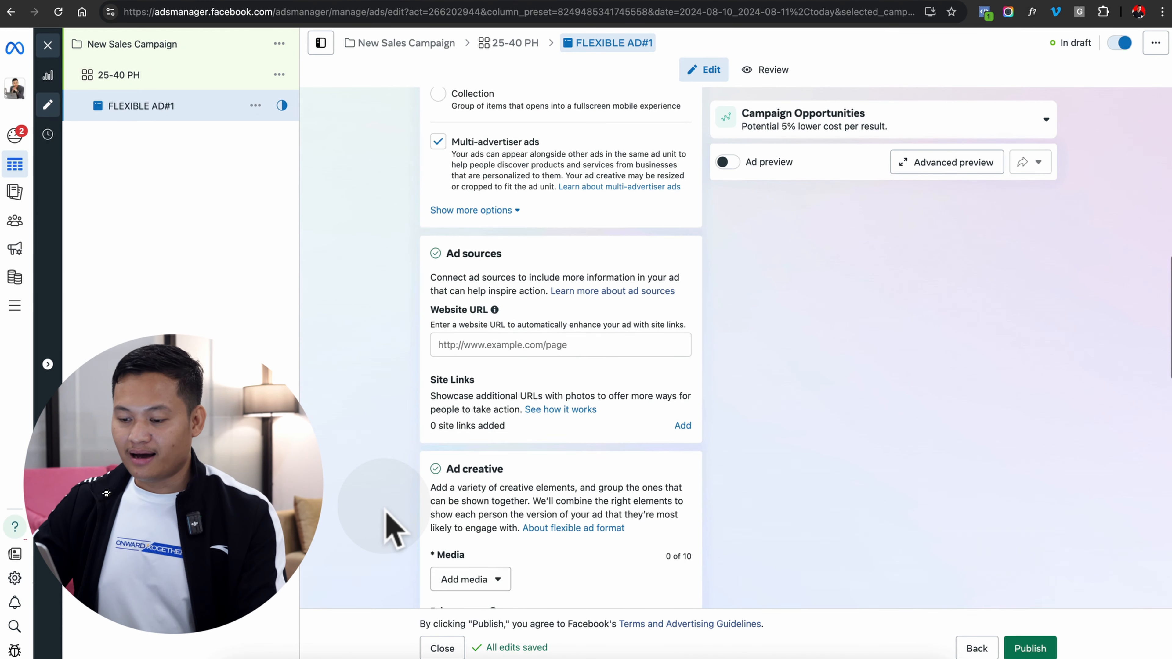
pyautogui.scroll(-9, 389, 517)
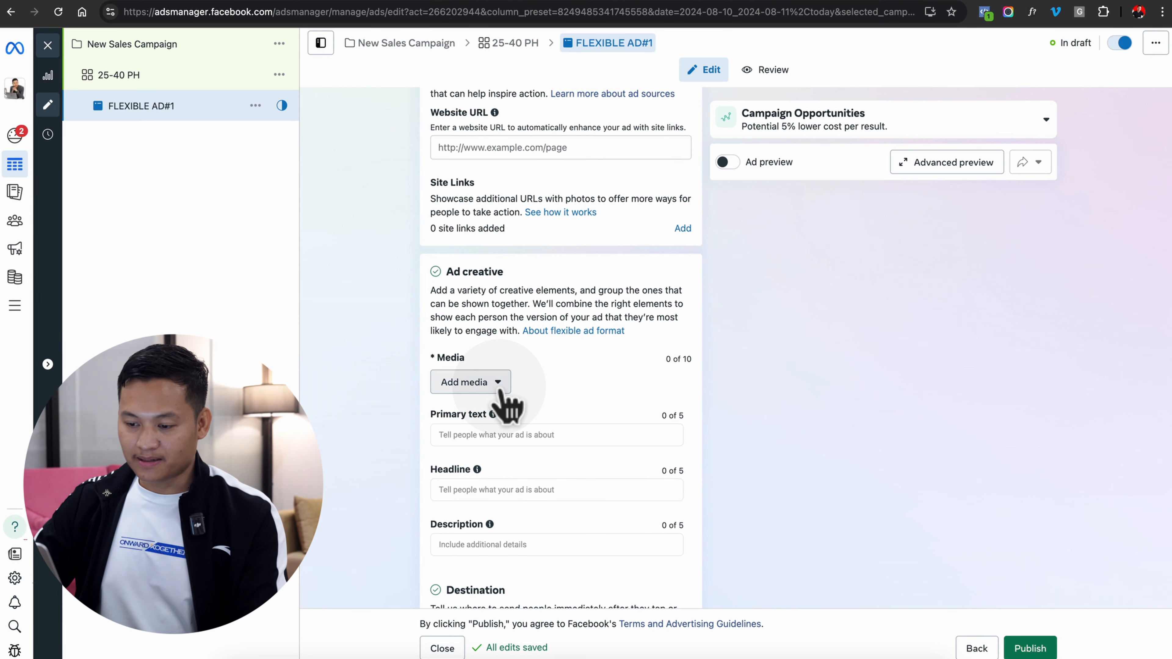
pyautogui.scroll(-2, 500, 392)
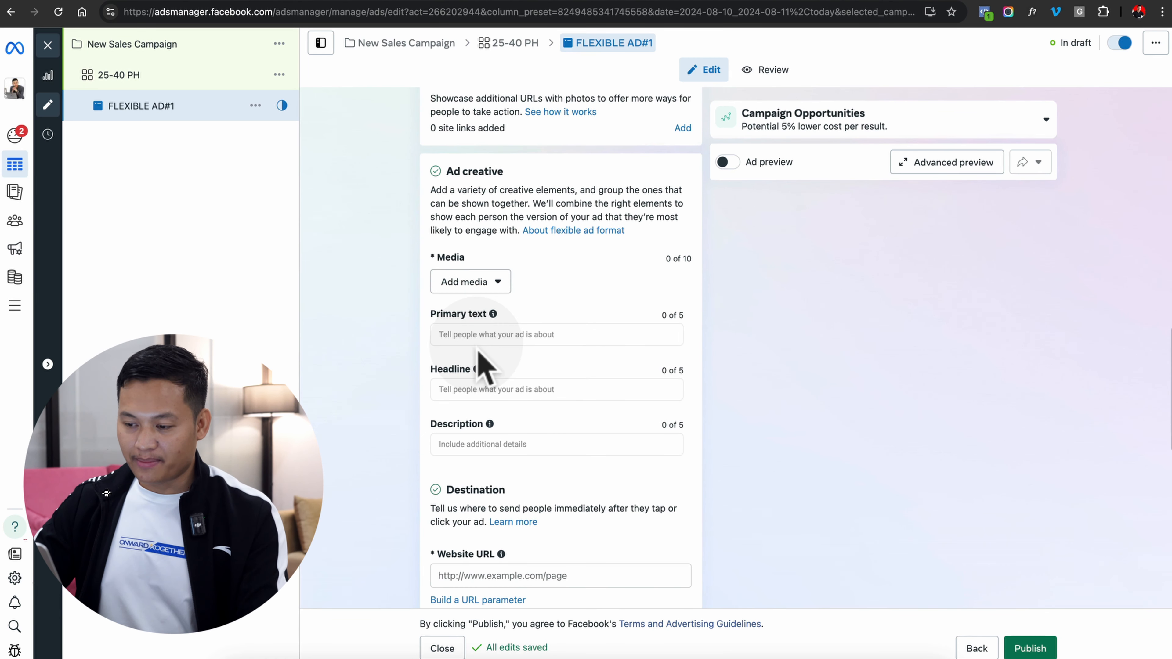
pyautogui.click(499, 282)
pyautogui.click(502, 340)
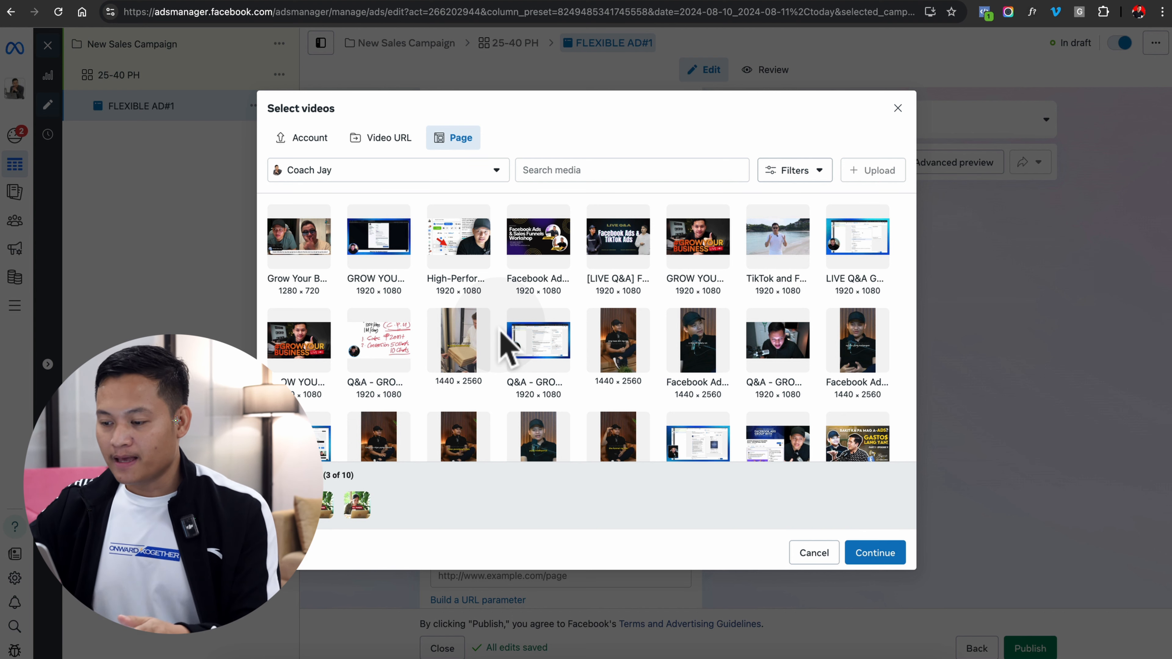
# Browse the Page's video library and the local Videos folder for clips usable in the ad
pyautogui.scroll(-2, 547, 277)
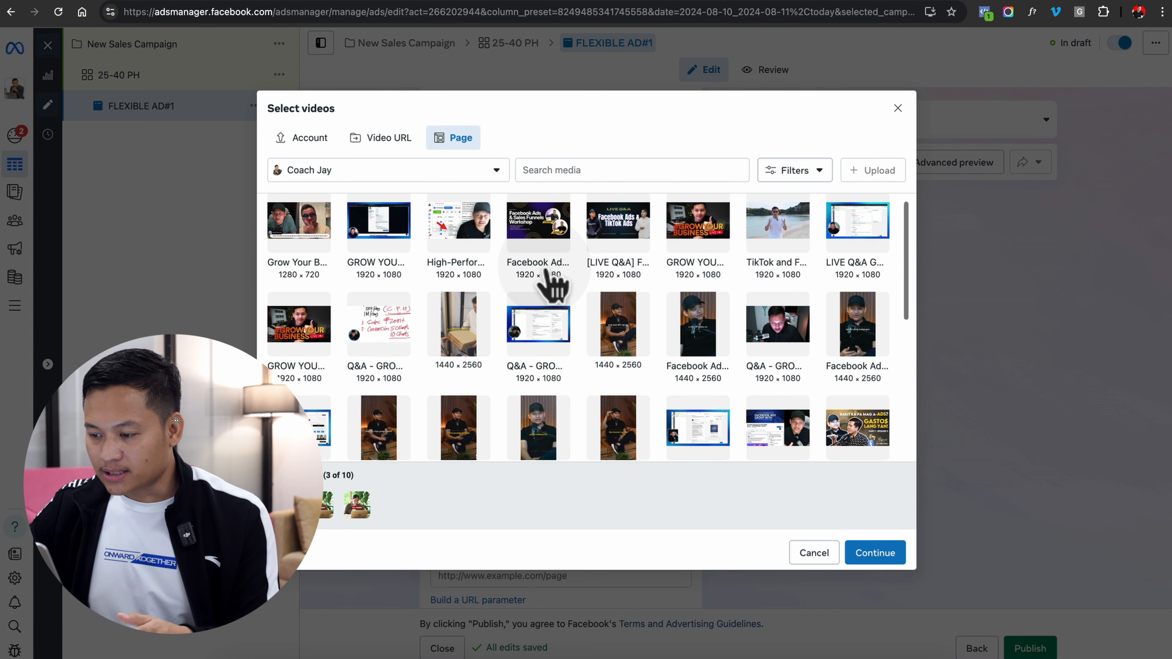
pyautogui.scroll(-8, 554, 290)
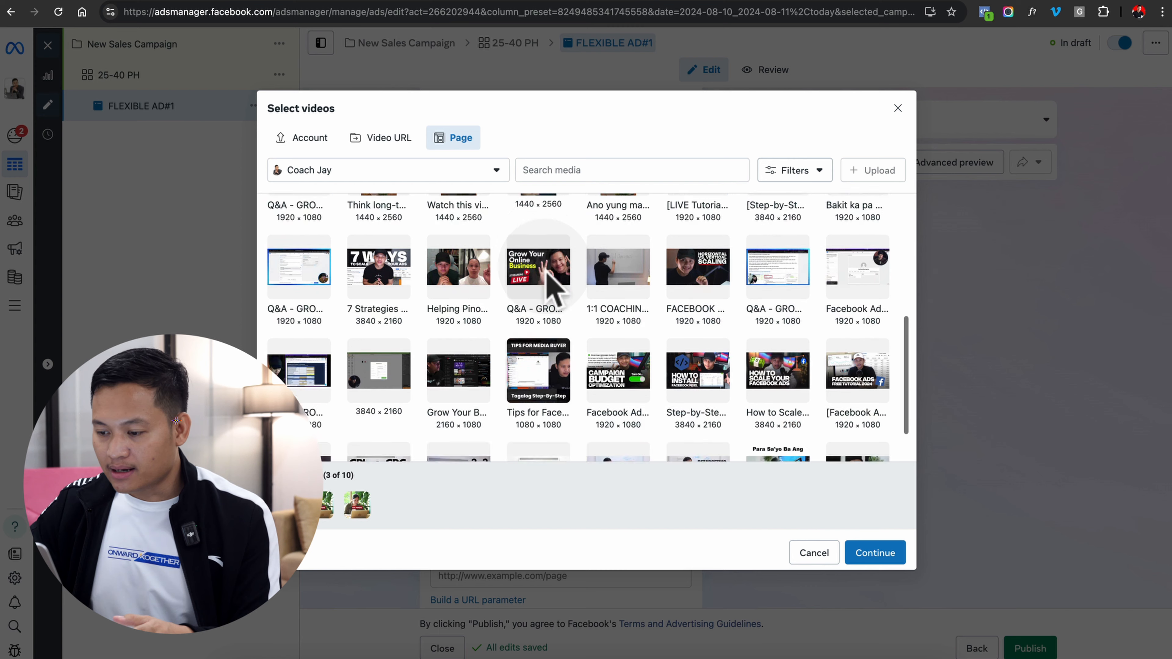
pyautogui.scroll(10, 548, 273)
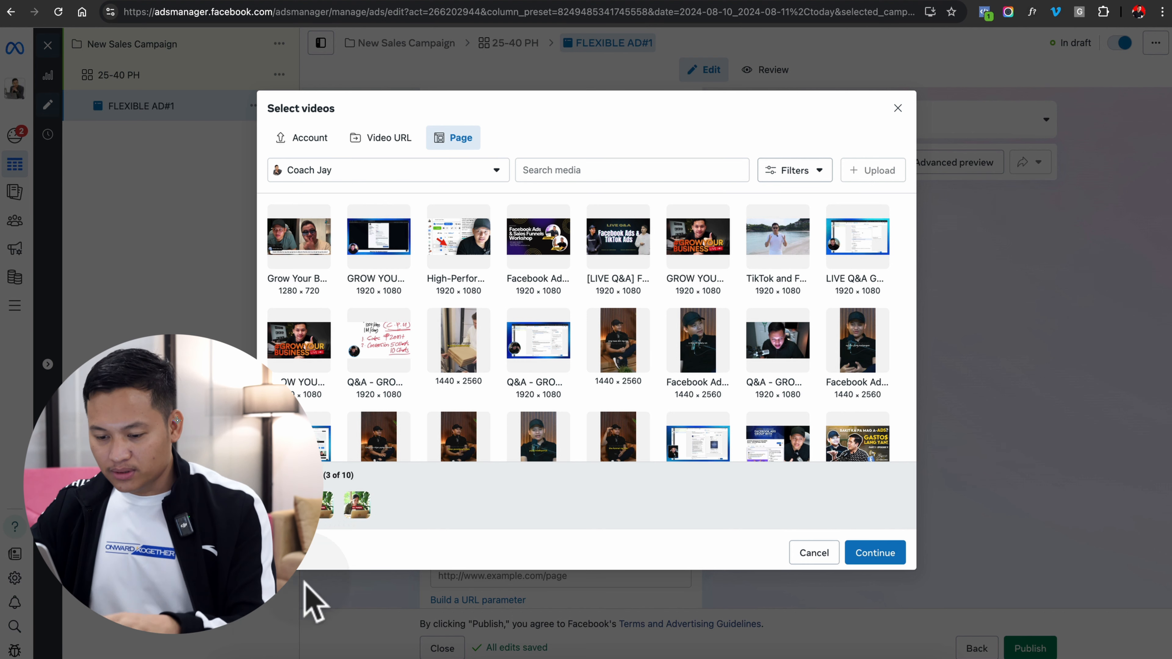
pyautogui.click(236, 658)
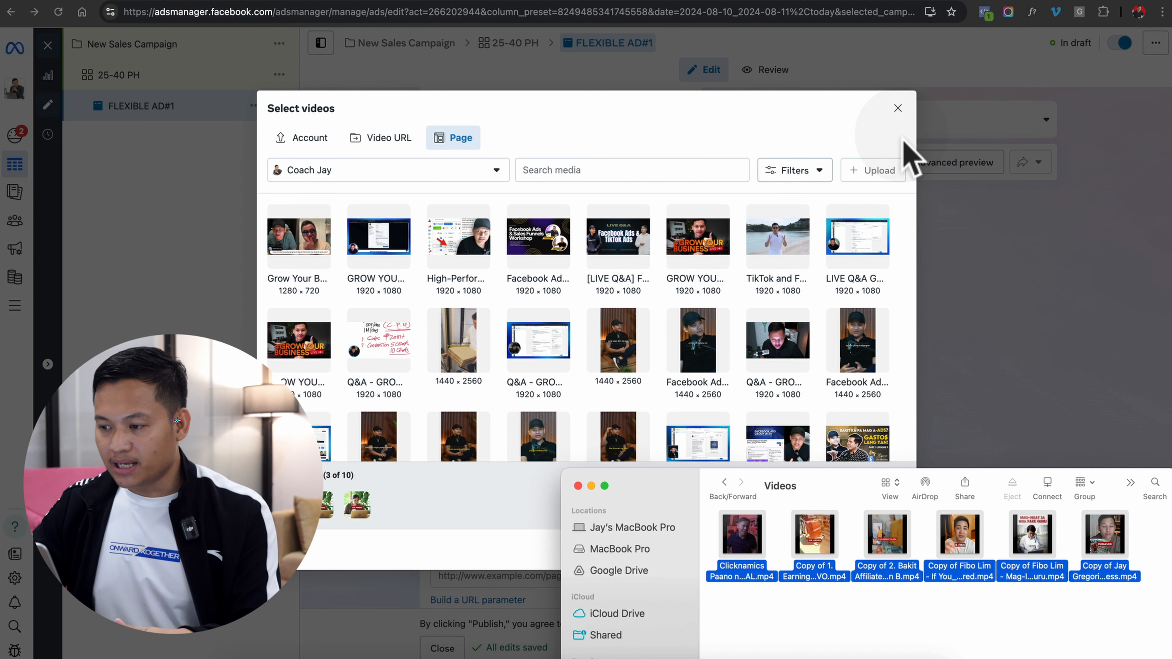
pyautogui.click(911, 150)
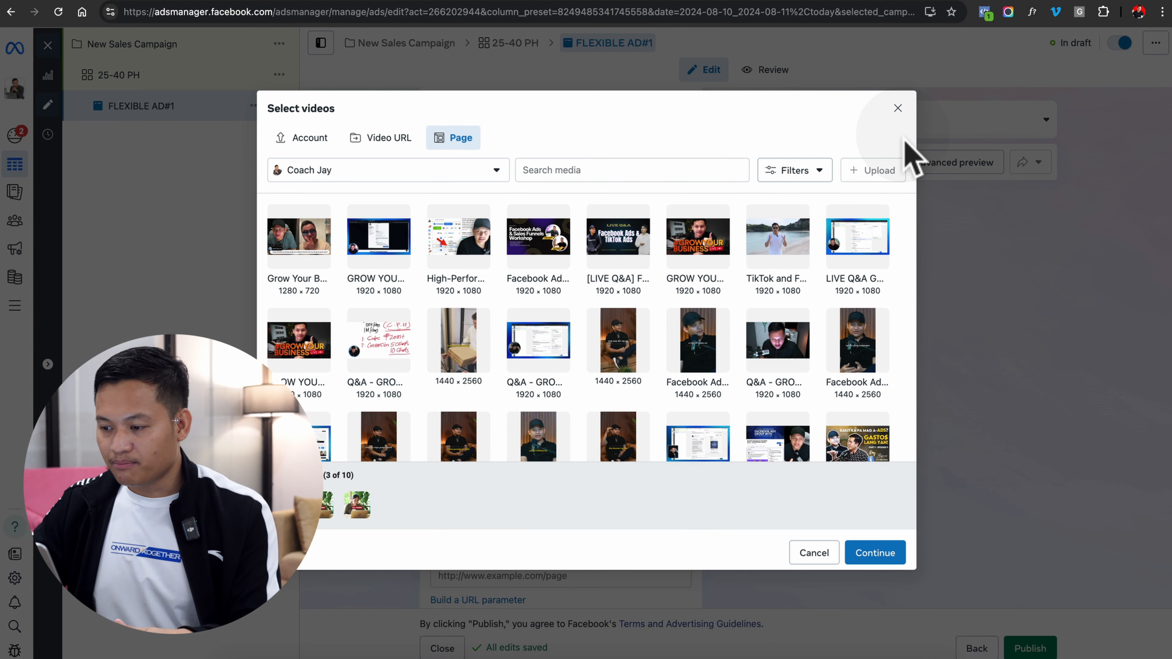
# Remove the three videos already chosen from the media selection
pyautogui.click(358, 505)
pyautogui.click(326, 505)
pyautogui.click(297, 505)
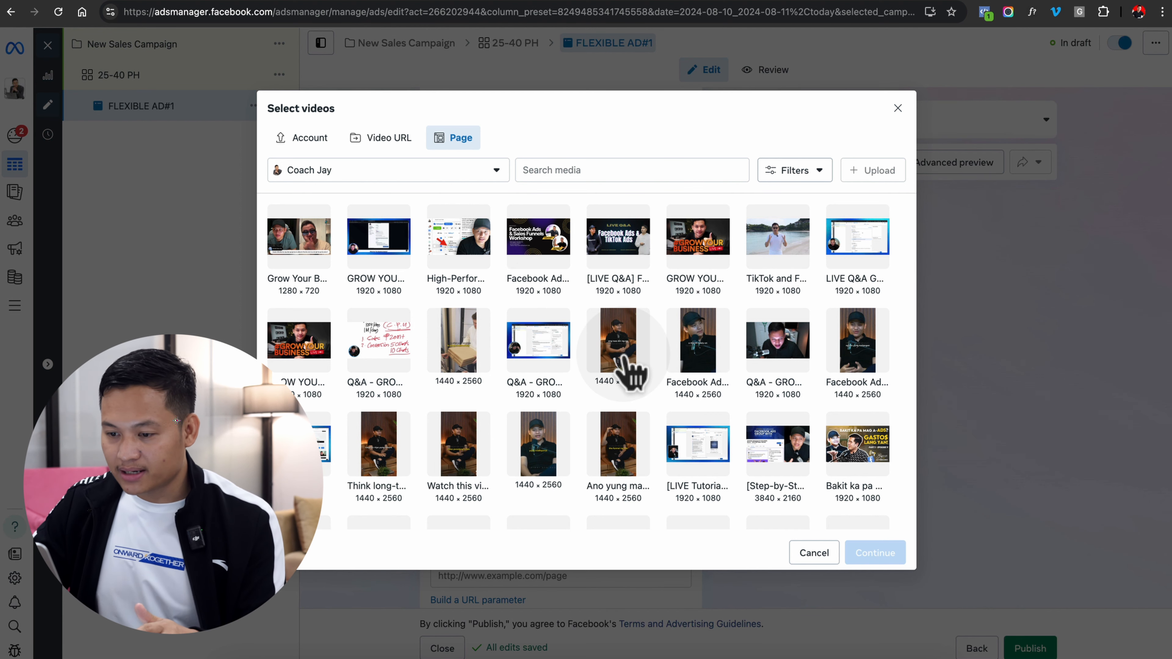
# Examine the video filters for policy, length, aspect ratio, width and height without applying any
pyautogui.click(813, 178)
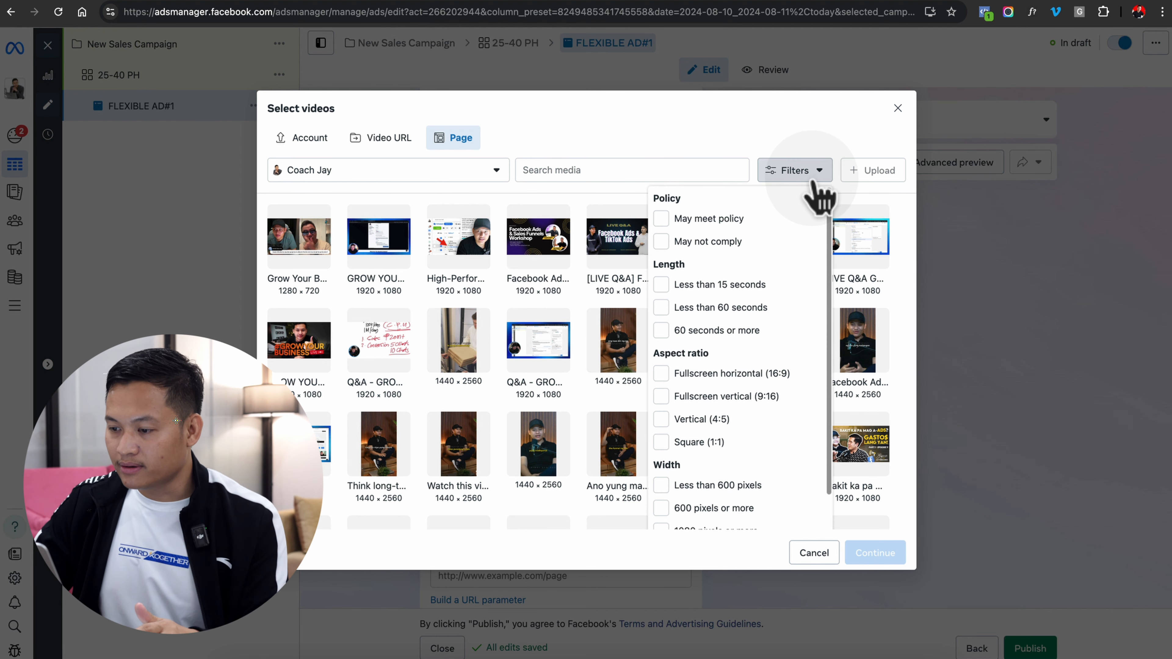
pyautogui.scroll(-3, 774, 316)
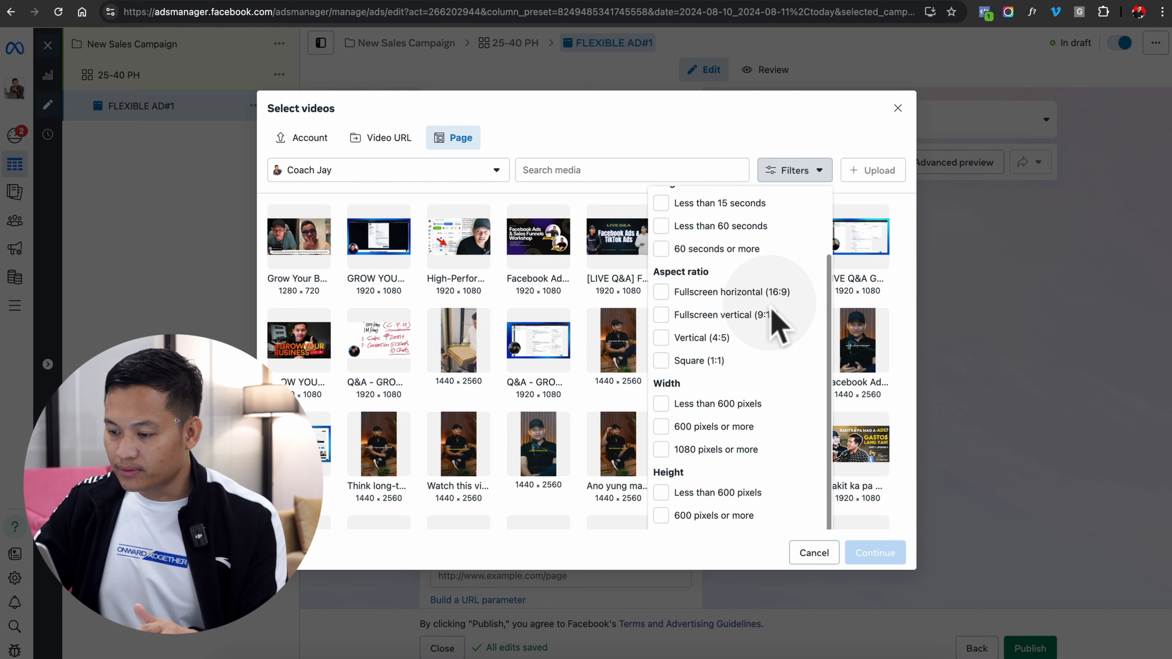
pyautogui.scroll(3, 779, 245)
pyautogui.click(725, 136)
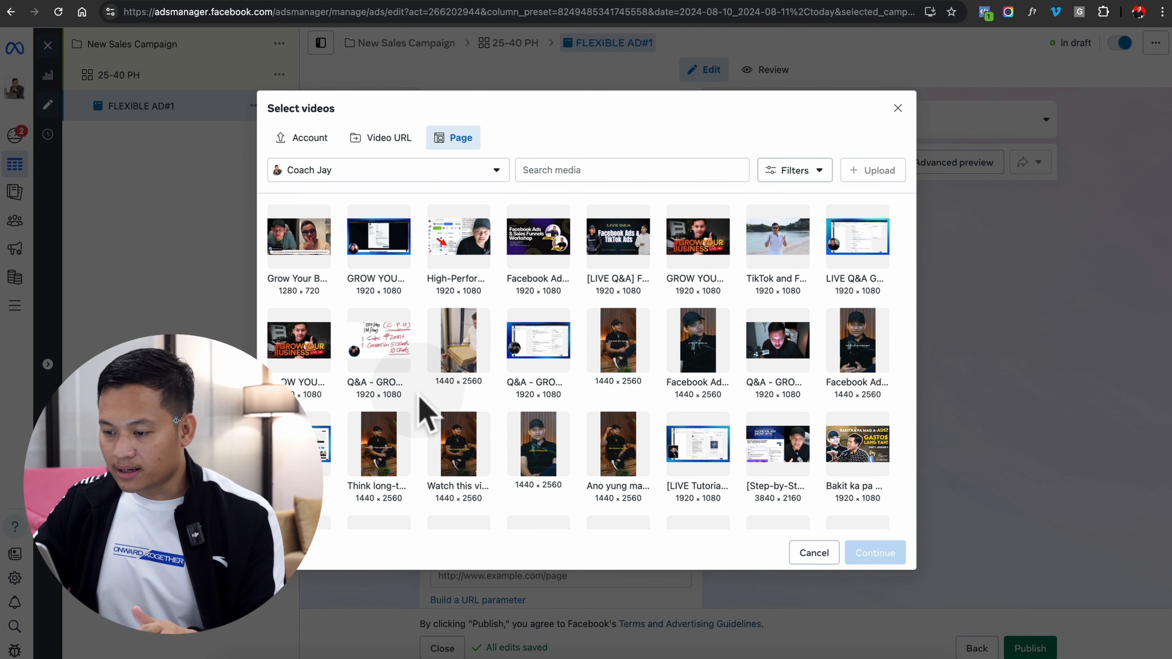
# Select seven vertical 1440 × 2560 videos from the Facebook Page's library for the flexible ad
pyautogui.click(638, 342)
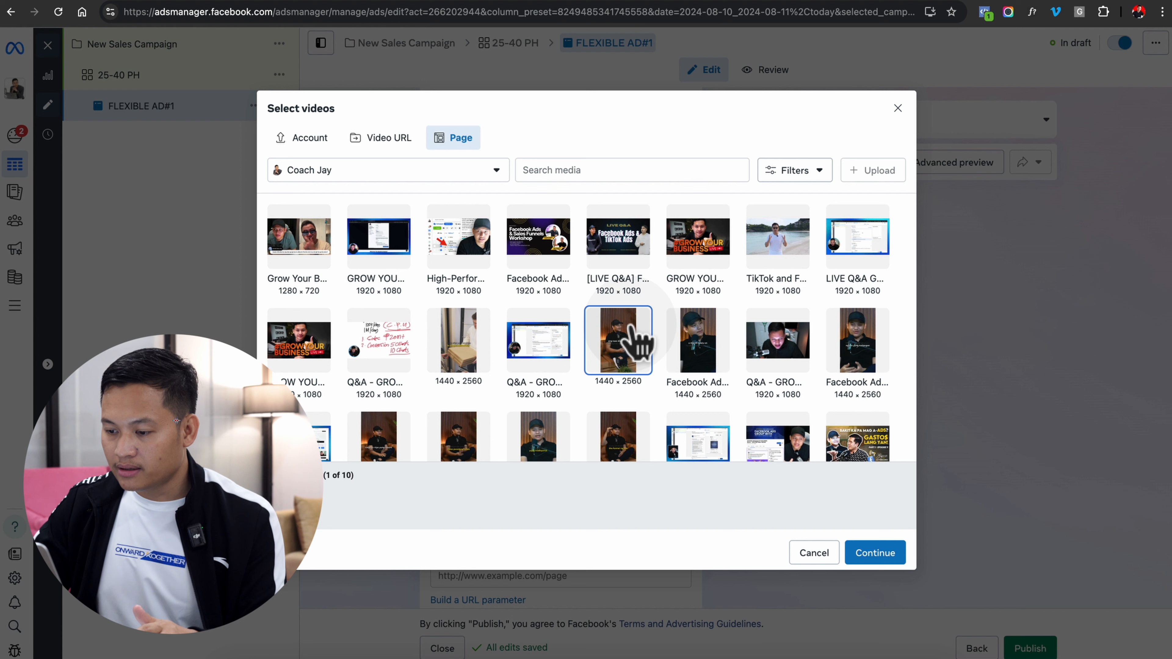
pyautogui.click(714, 357)
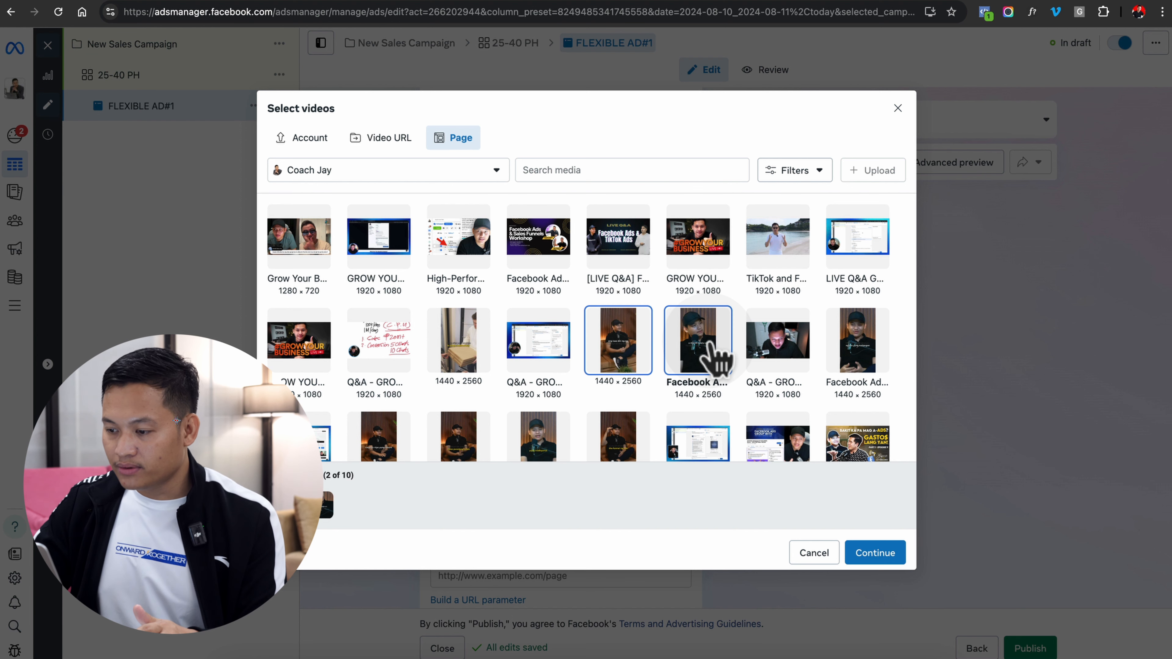
pyautogui.click(870, 358)
pyautogui.scroll(-1, 589, 416)
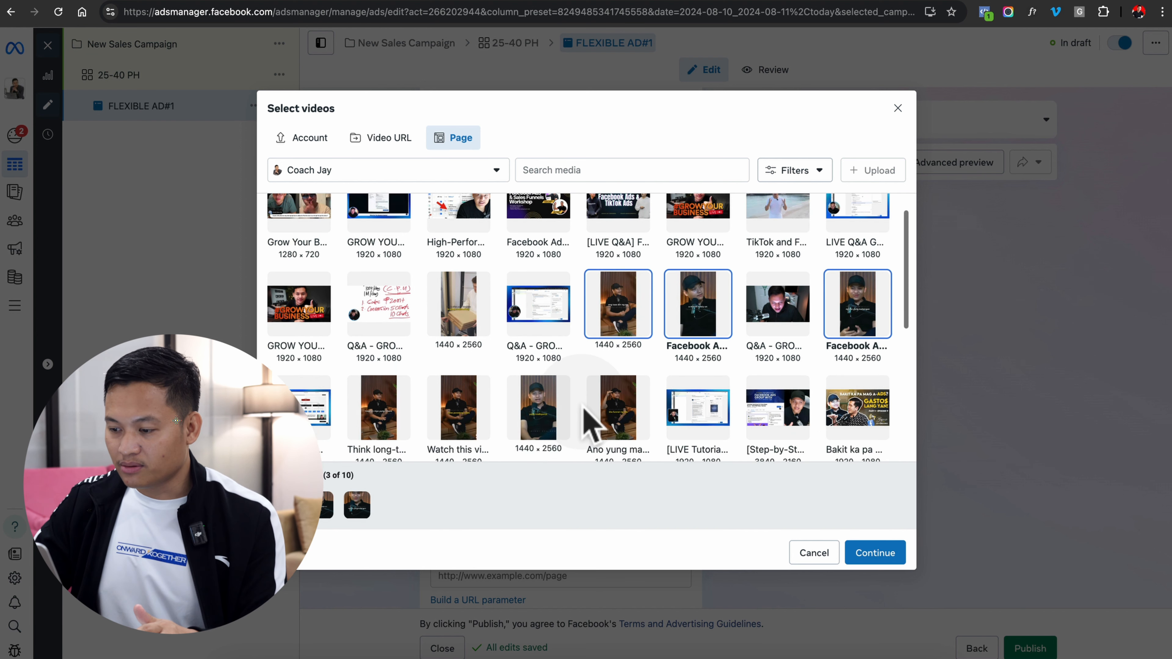
pyautogui.click(378, 397)
pyautogui.click(457, 401)
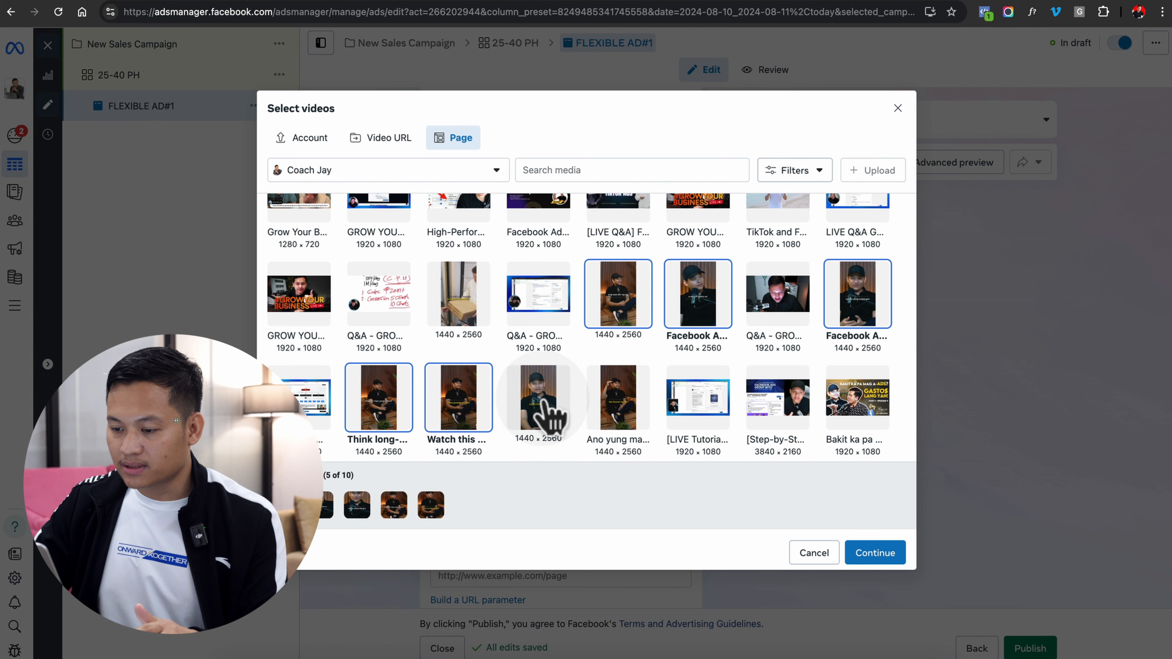
pyautogui.click(537, 398)
pyautogui.click(632, 406)
# Check the rest of the Page's video library for further clips and add the selected videos to the ad's media
pyautogui.scroll(-3, 636, 417)
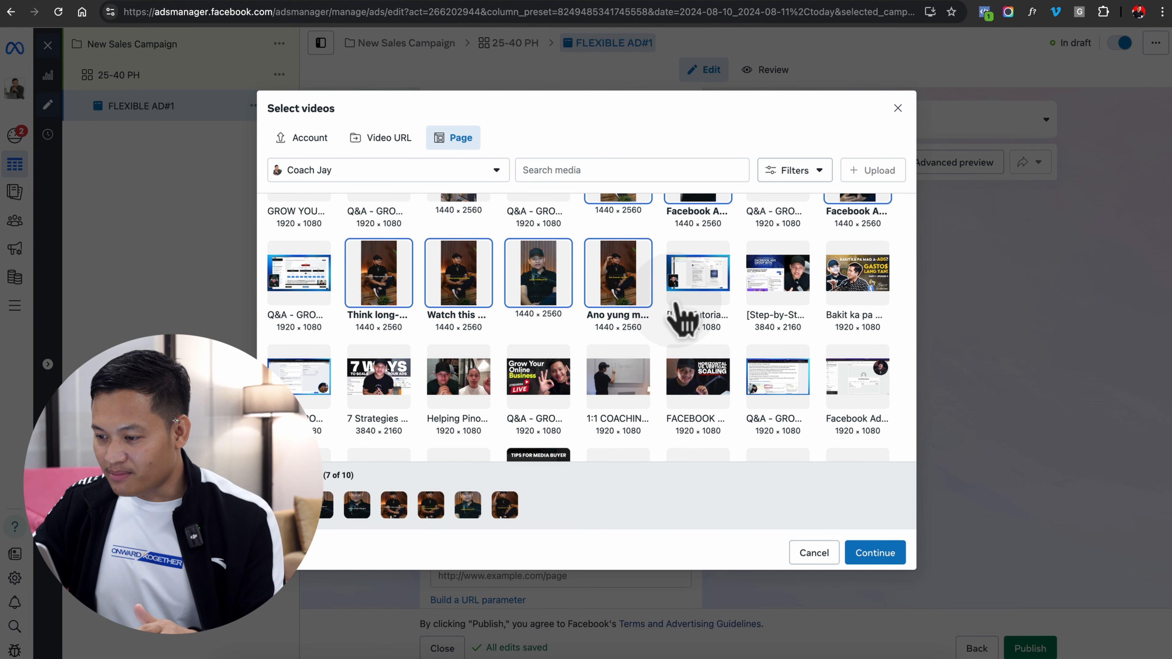
pyautogui.scroll(-1, 676, 307)
pyautogui.scroll(-2, 682, 322)
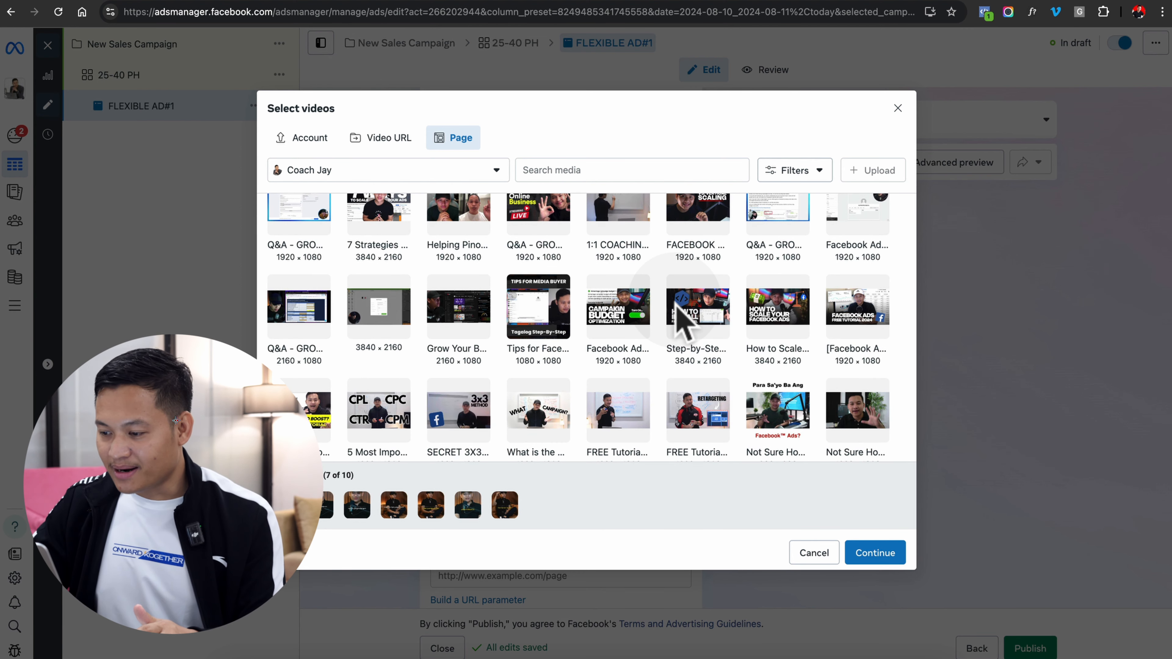
pyautogui.scroll(1, 676, 301)
pyautogui.scroll(5, 682, 323)
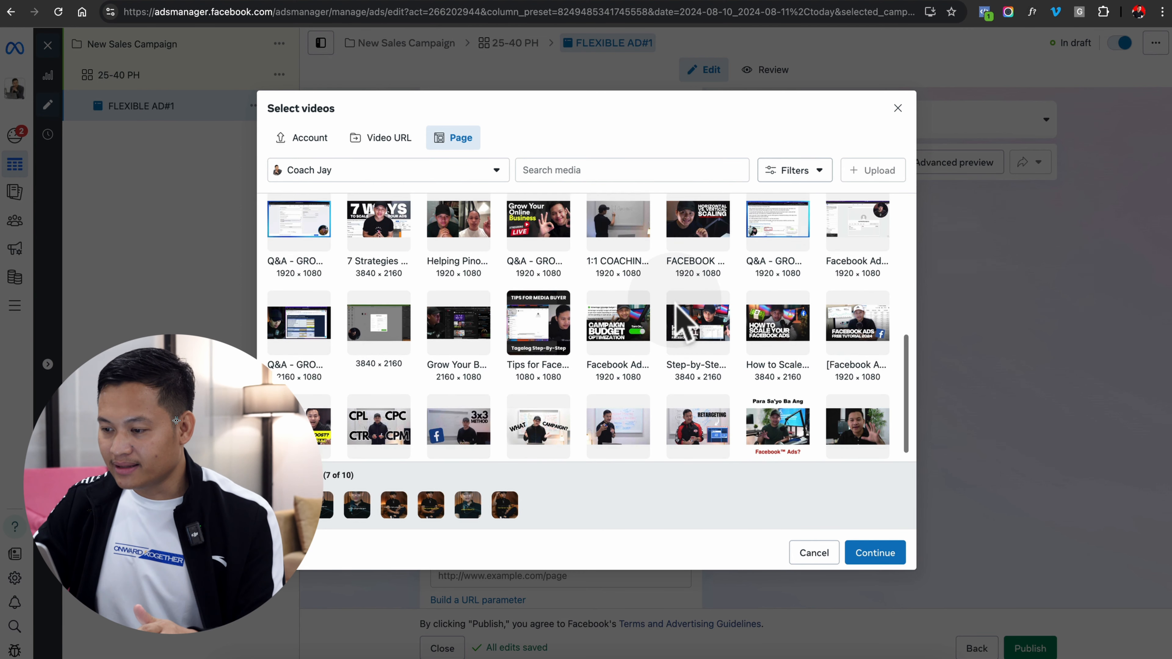
pyautogui.scroll(1, 678, 307)
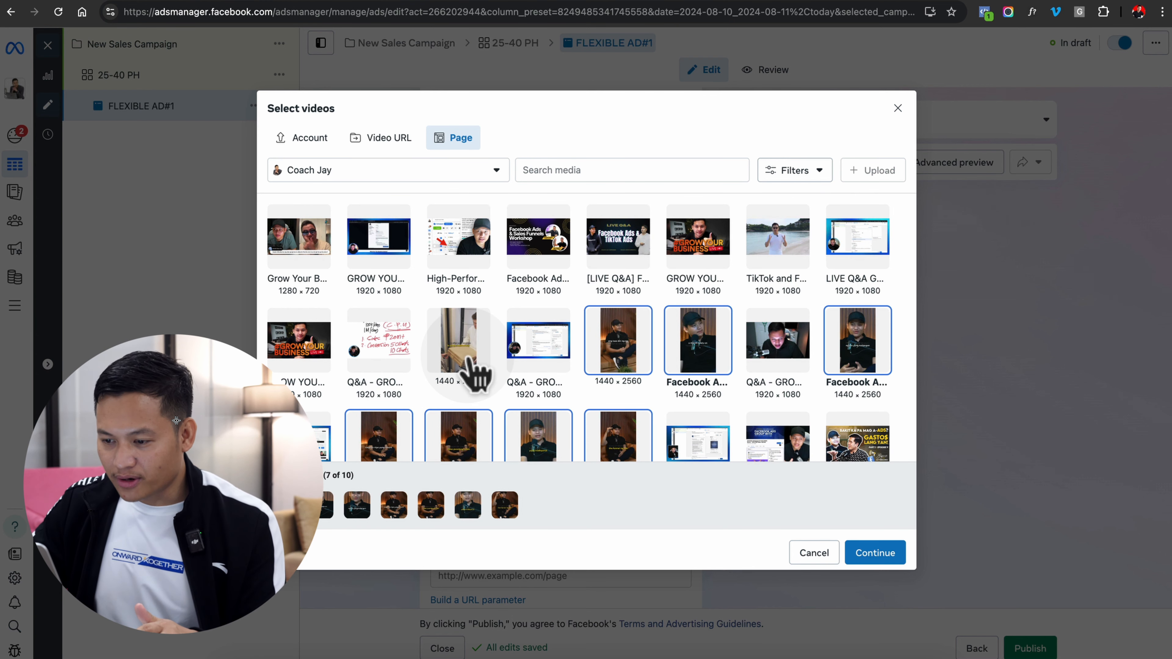
pyautogui.scroll(-1, 675, 387)
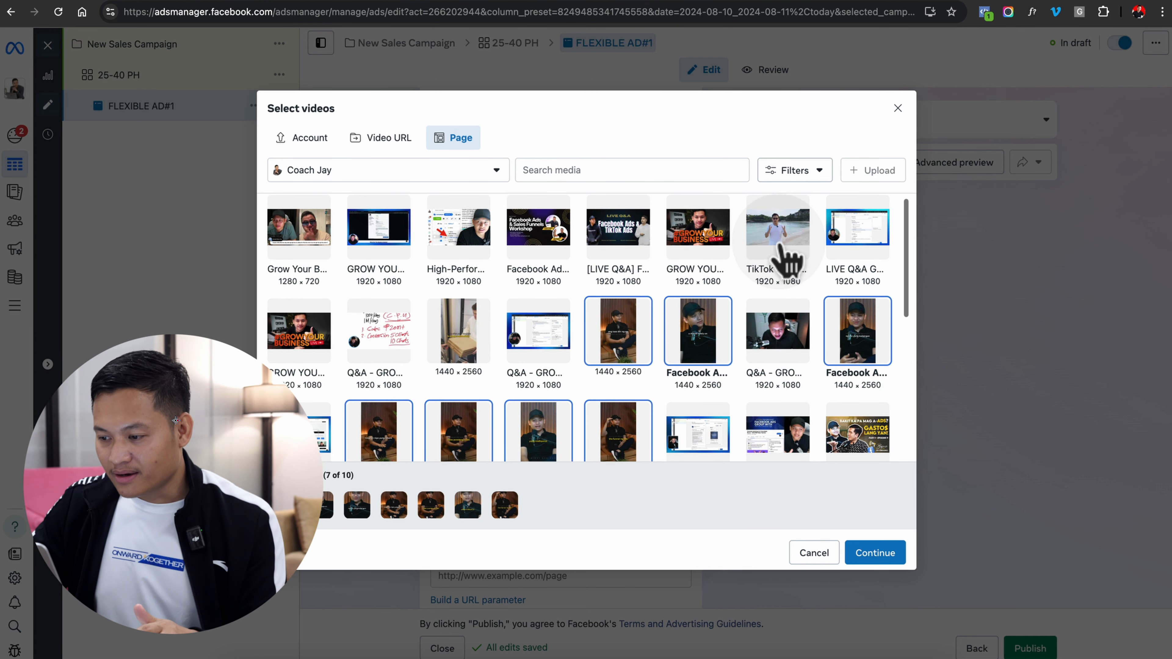
pyautogui.scroll(-1, 678, 366)
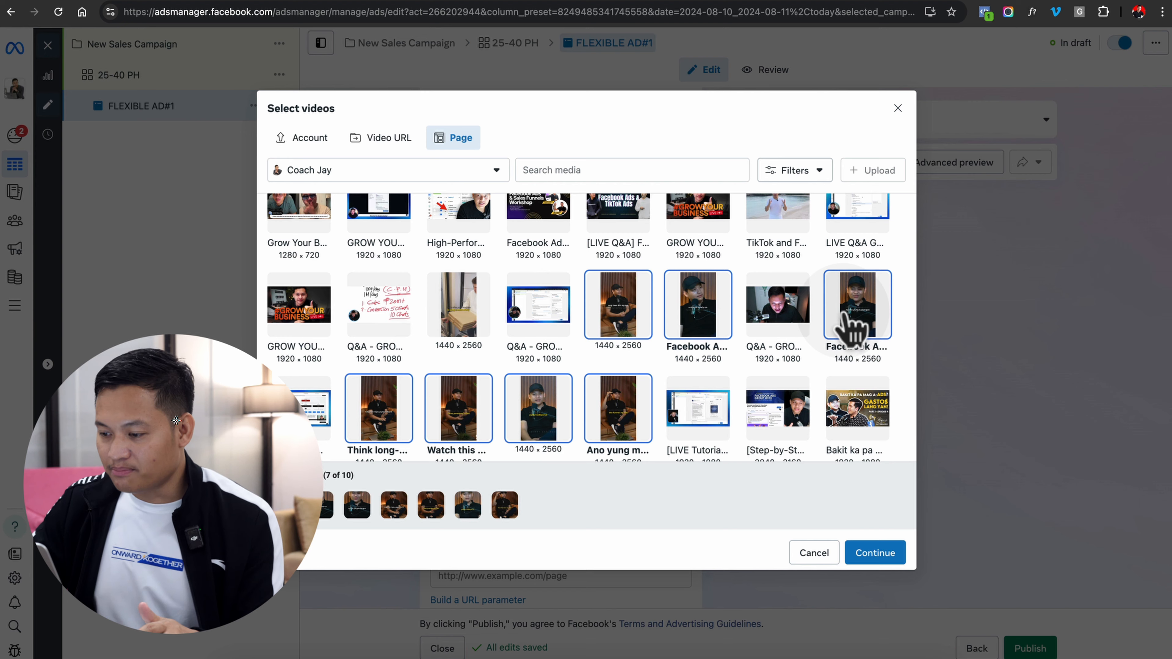
pyautogui.scroll(-2, 851, 328)
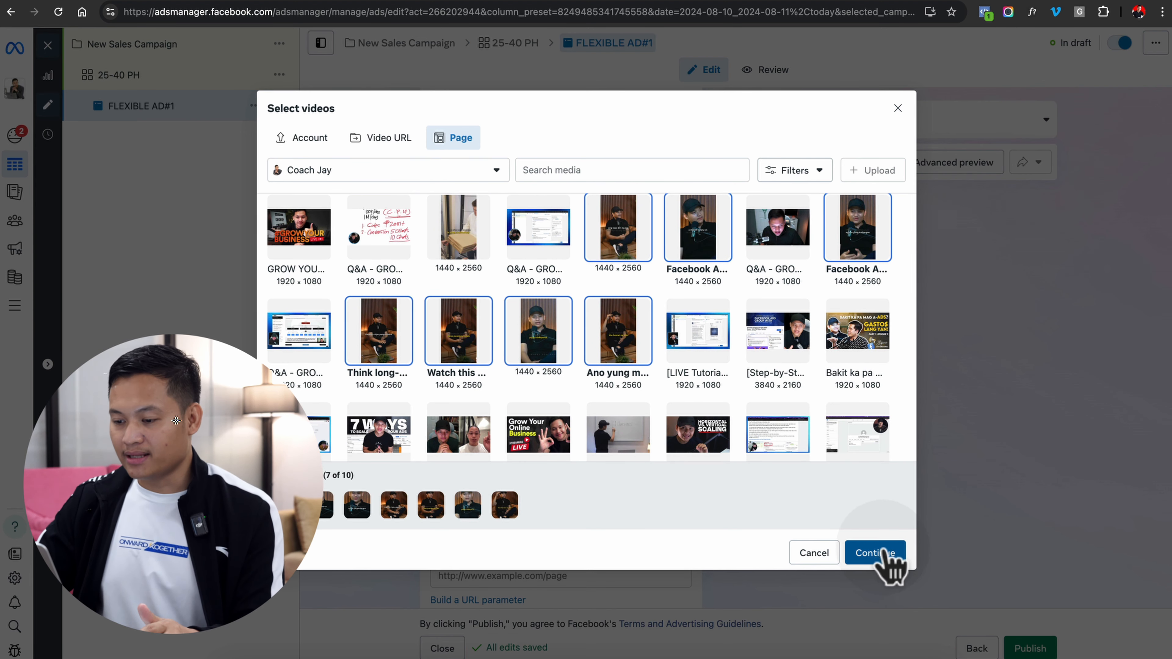
pyautogui.click(887, 551)
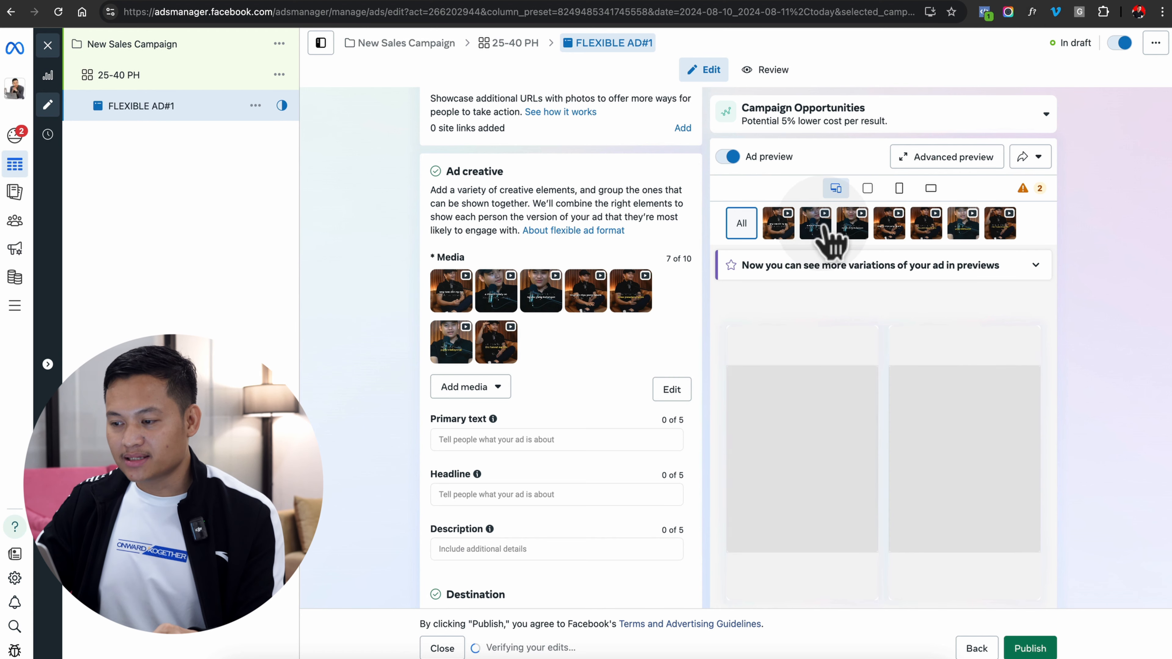
# Set the conversion event of the 25-40 PH ad set to Purchase and review its audience settings
pyautogui.click(133, 77)
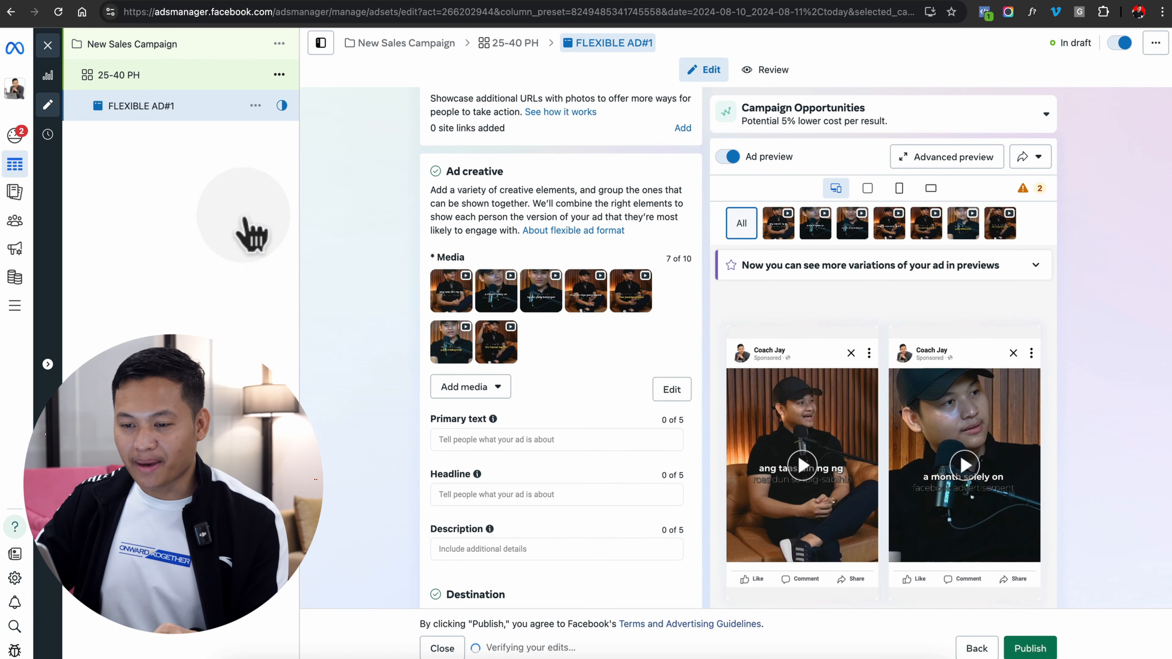
pyautogui.scroll(-3, 379, 454)
pyautogui.scroll(-3, 378, 454)
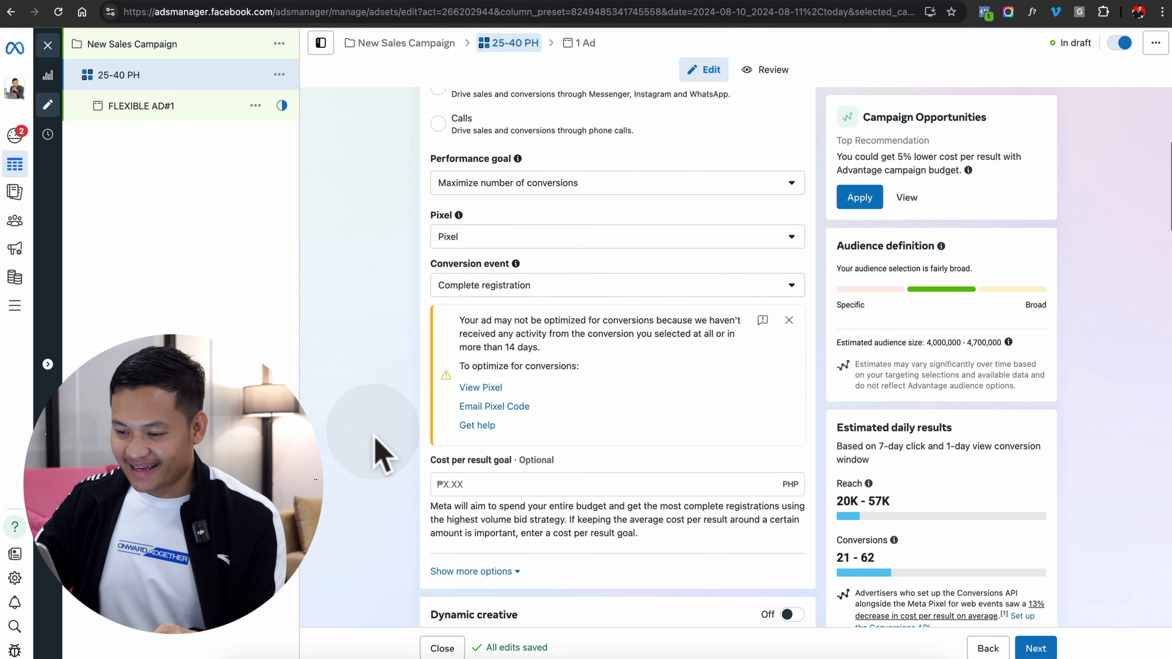
pyautogui.click(553, 288)
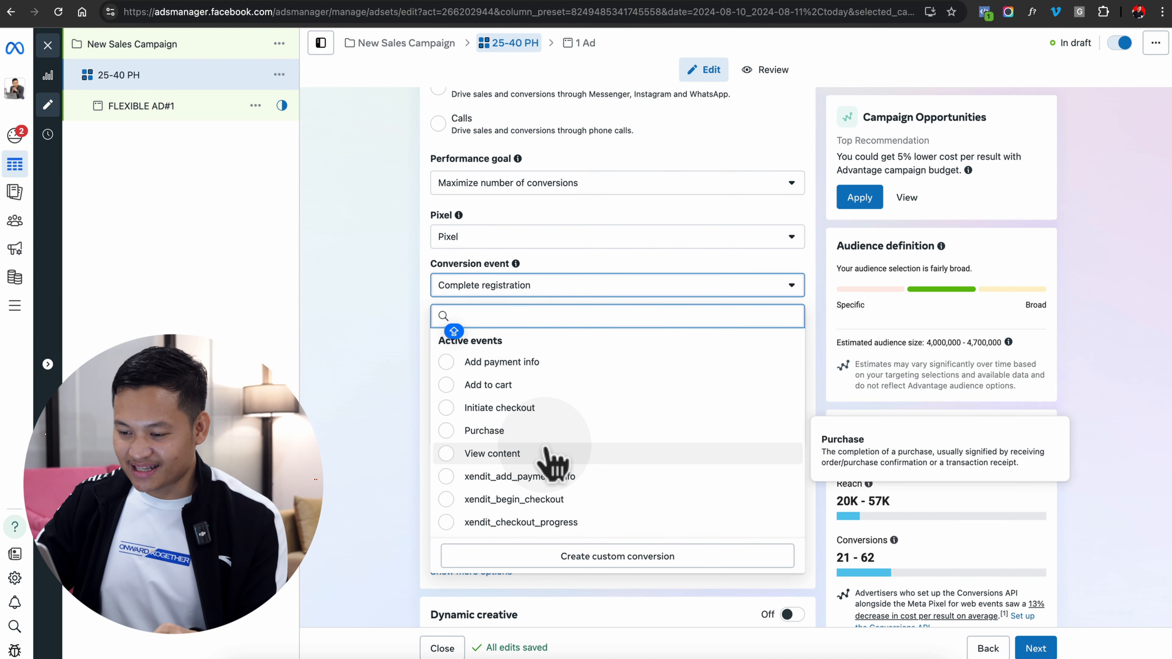
pyautogui.click(510, 434)
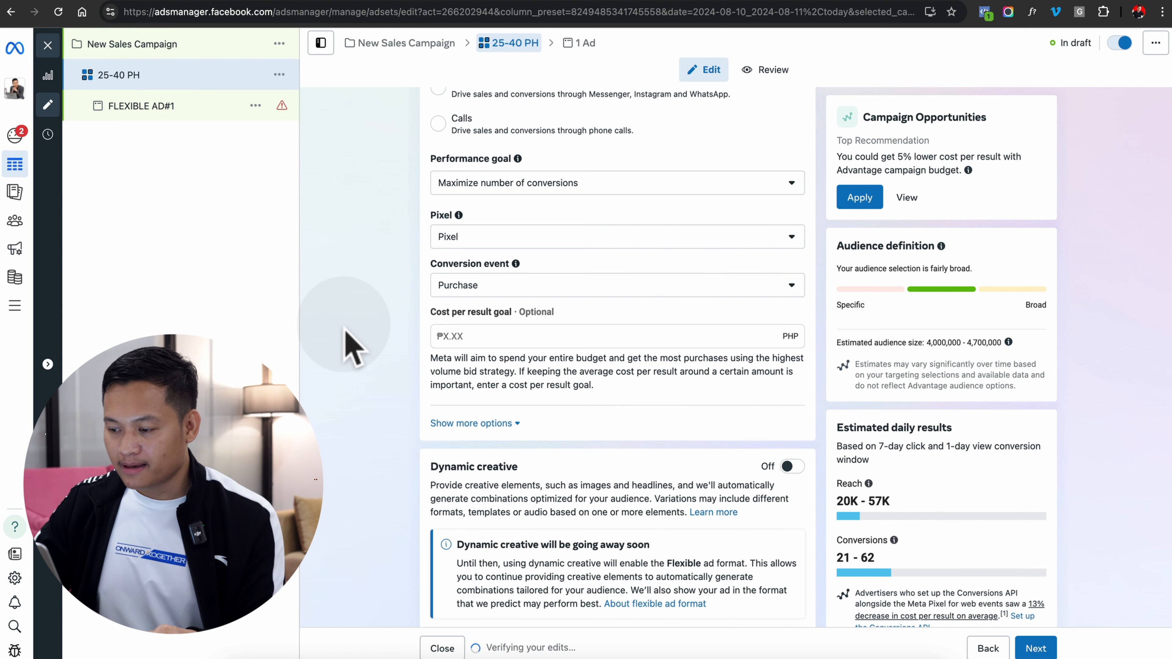
pyautogui.scroll(-15, 351, 346)
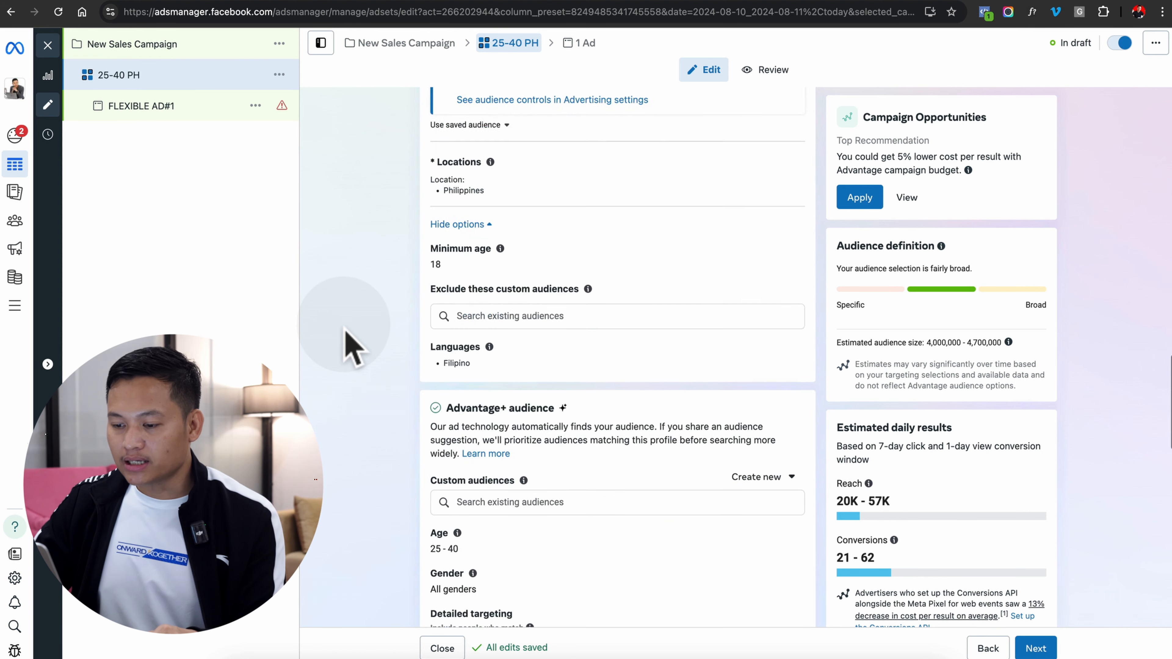
pyautogui.scroll(-8, 351, 346)
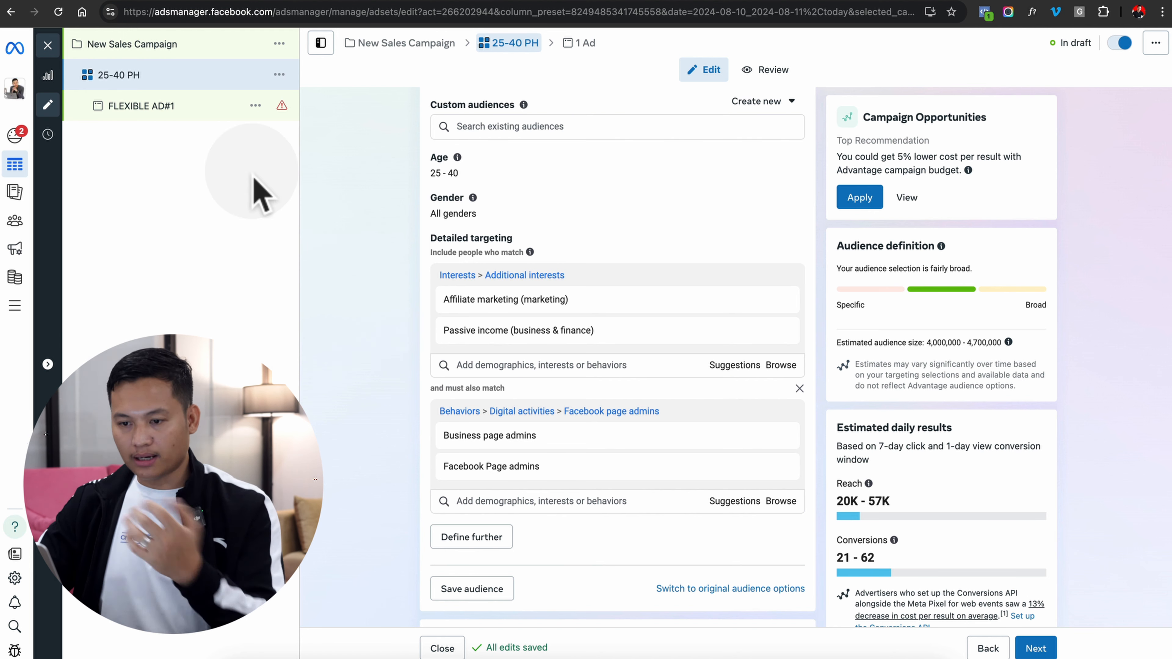
# Return to FLEXIBLE AD#1 and preview the ad variations, including those for the third and fourth videos
pyautogui.click(178, 110)
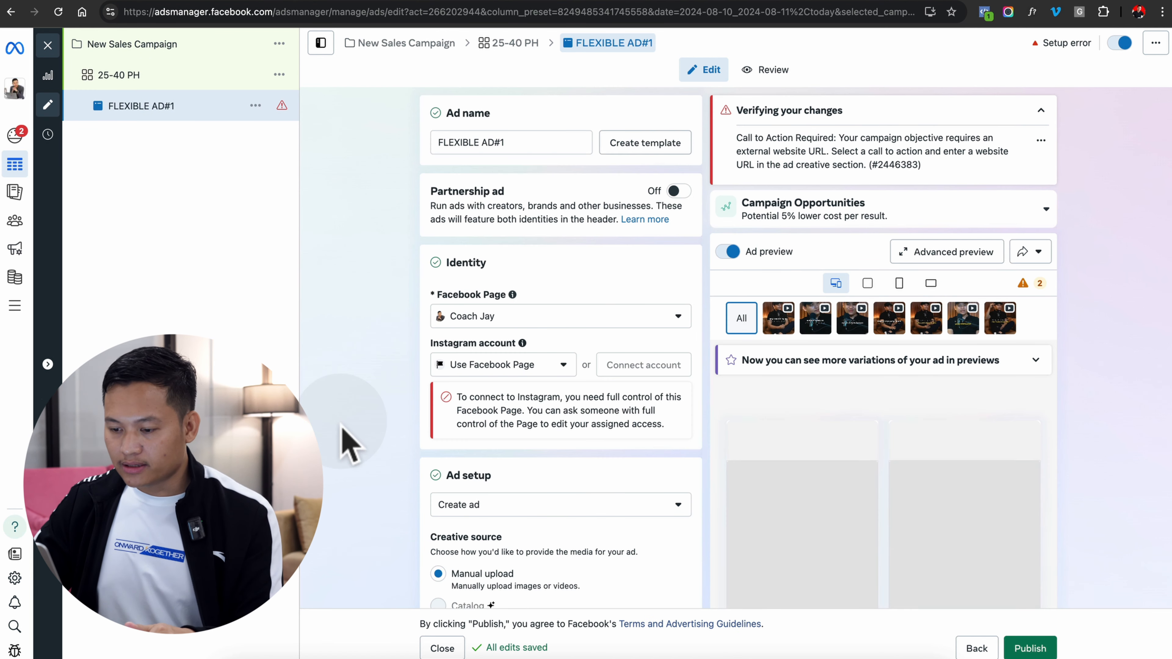
pyautogui.scroll(-5, 347, 439)
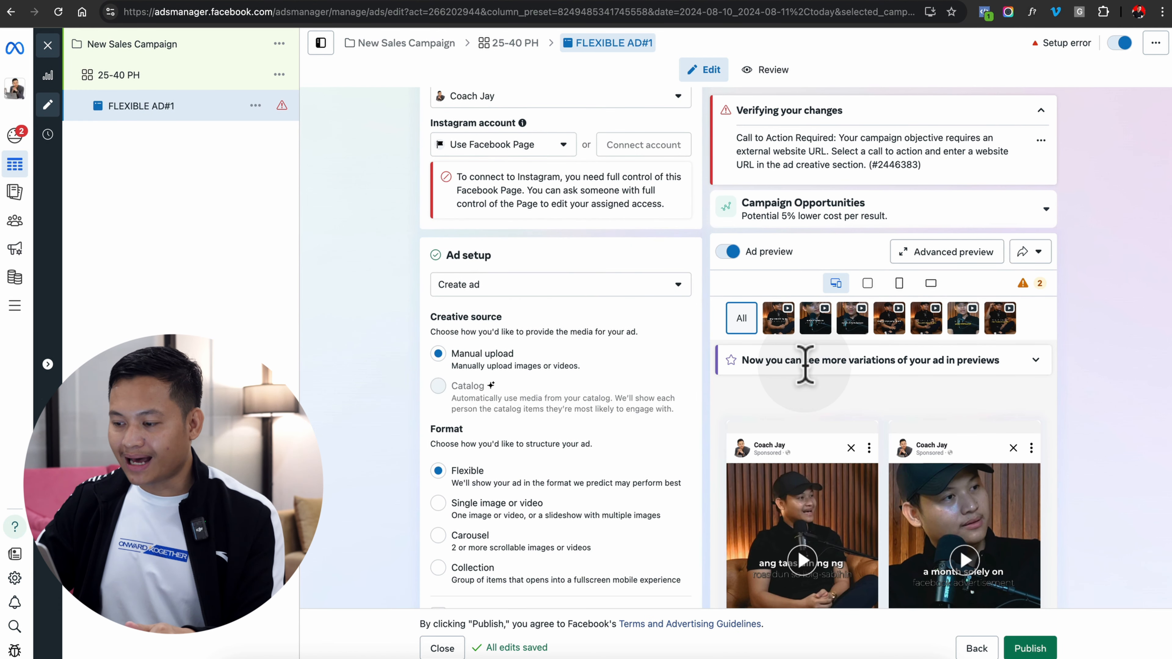
pyautogui.scroll(-4, 806, 367)
pyautogui.scroll(4, 807, 369)
pyautogui.scroll(-1, 965, 412)
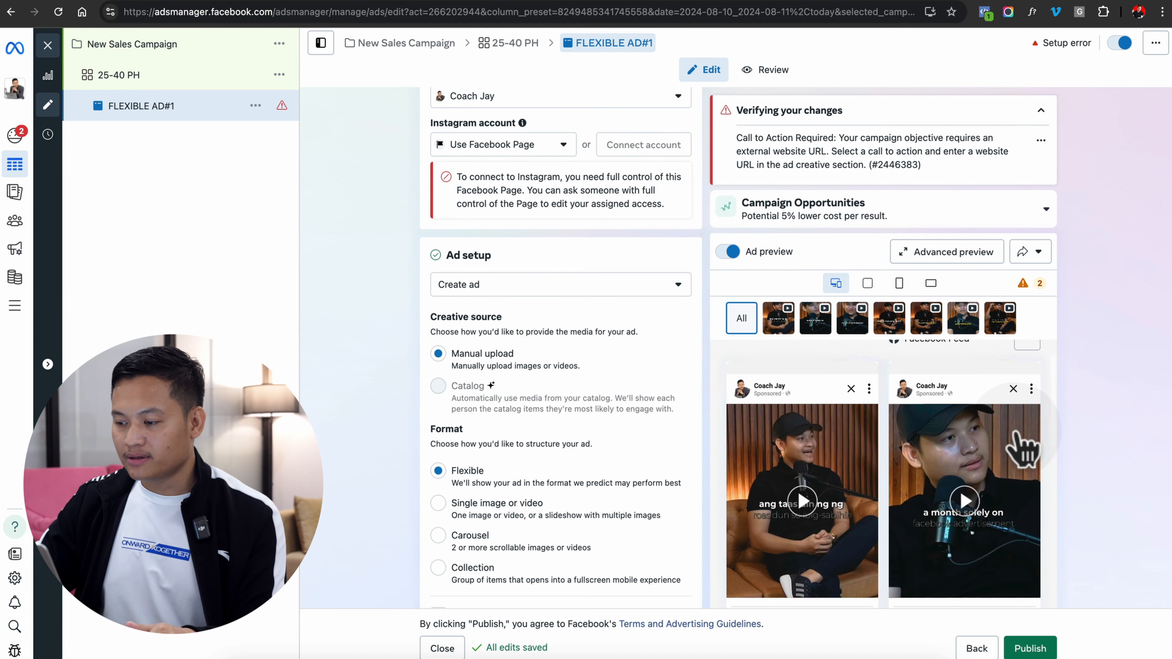
pyautogui.scroll(1, 919, 372)
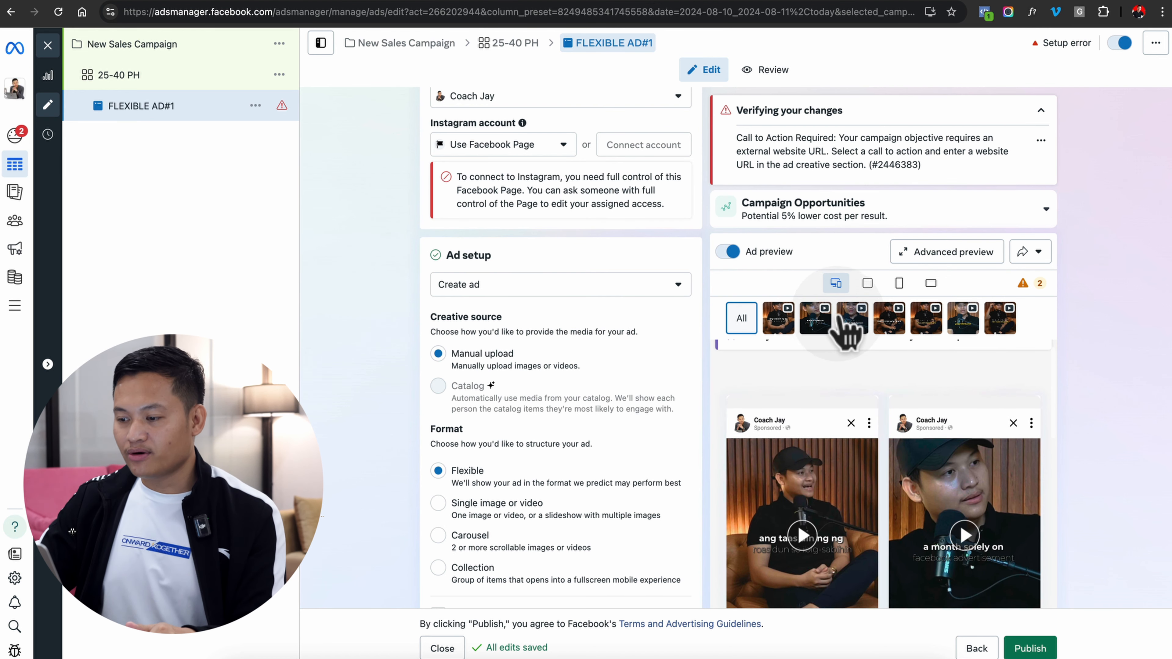
pyautogui.click(851, 329)
pyautogui.click(889, 322)
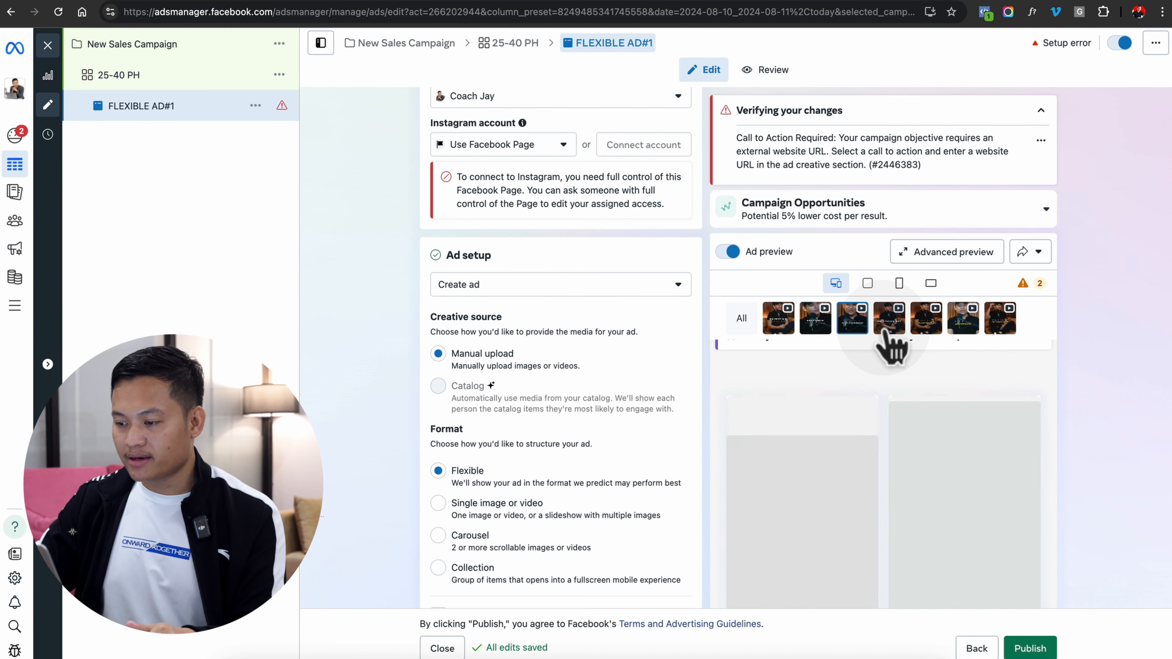
pyautogui.scroll(-6, 577, 397)
pyautogui.scroll(-1, 572, 384)
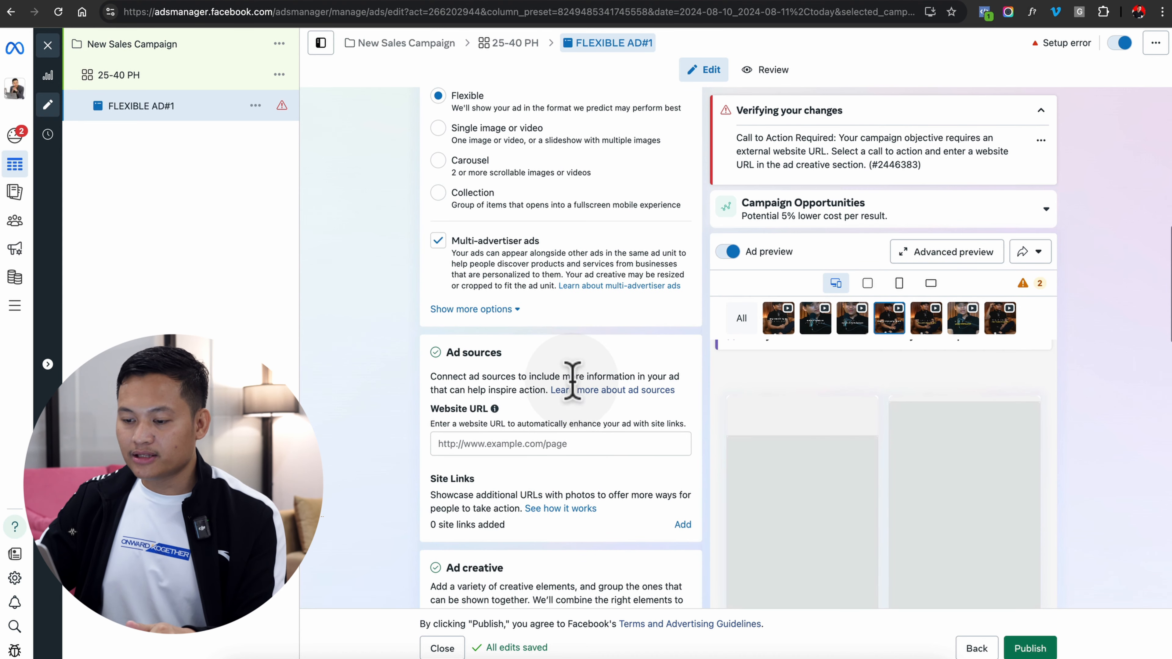
pyautogui.click(521, 444)
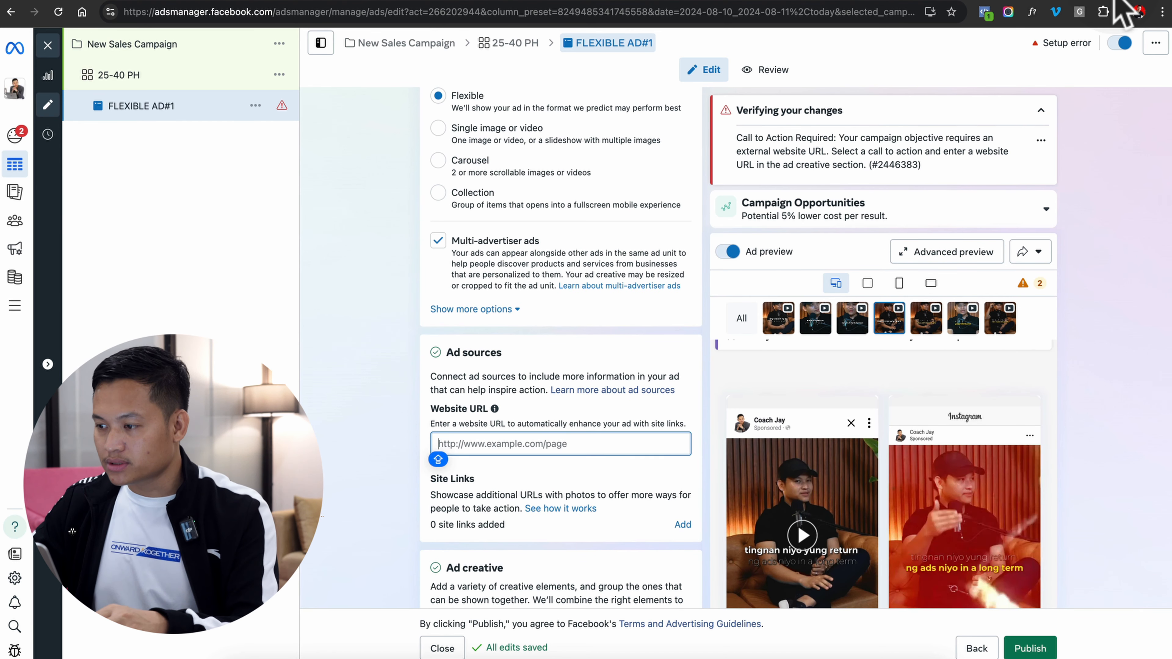
pyautogui.press('super+t')
pyautogui.write('NEG')
pyautogui.press('super+w')
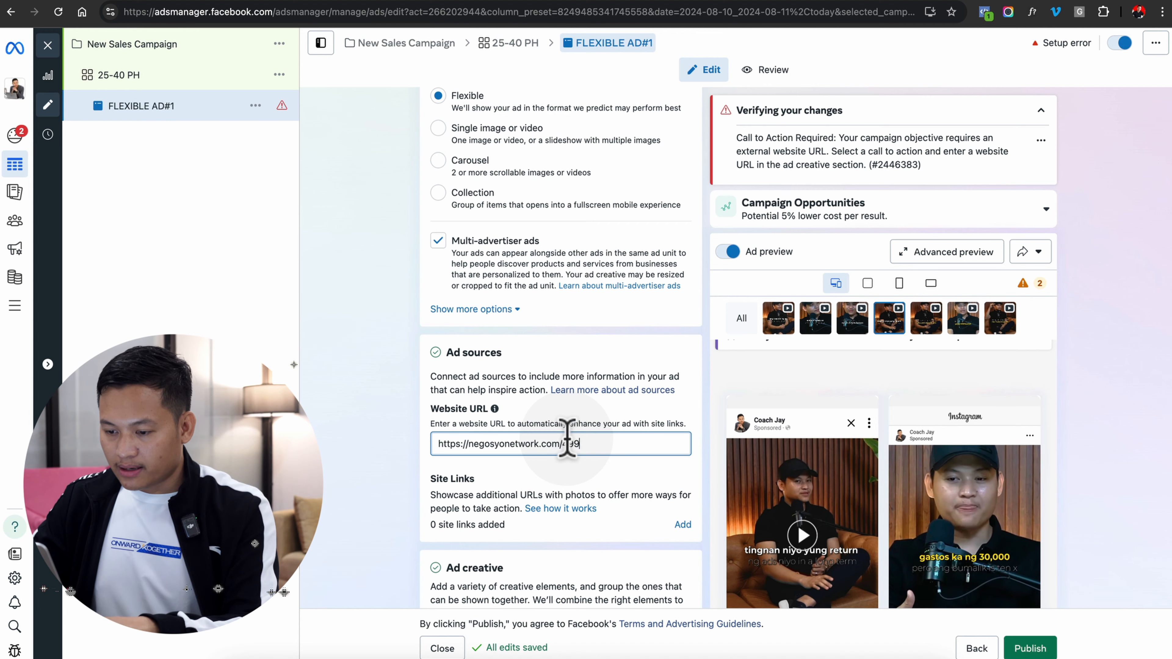
# Copy the list of included access and courses from the negosyonetwork.com/499 sales page and open ChatGPT
pyautogui.click(1082, 0)
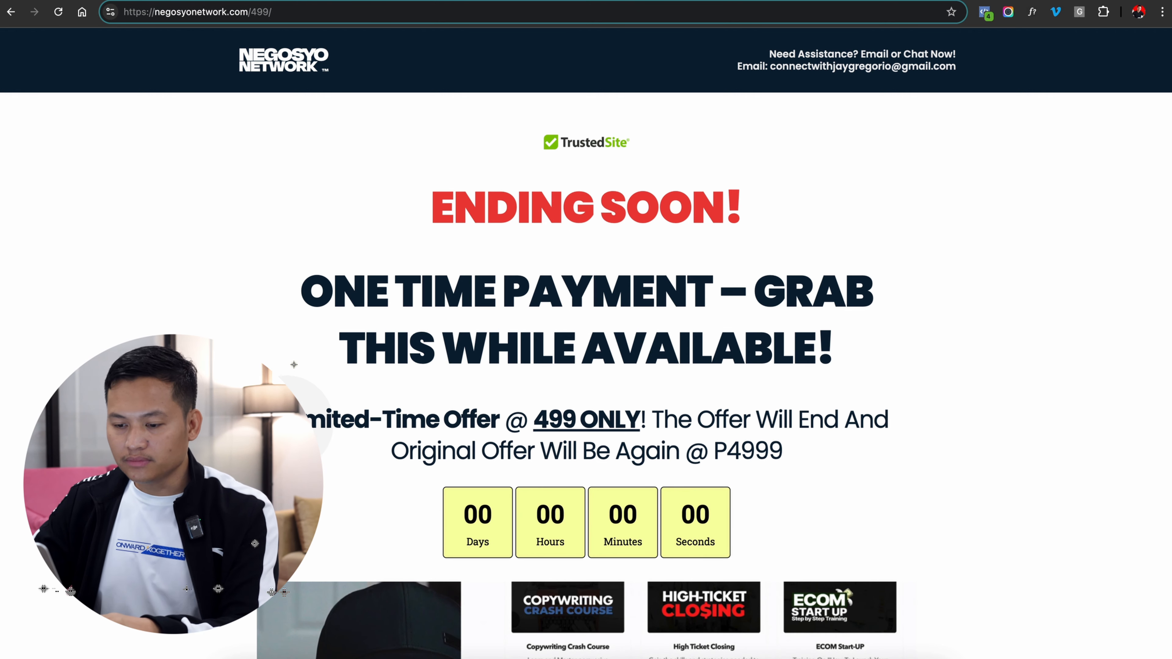
pyautogui.tripleClick(591, 426)
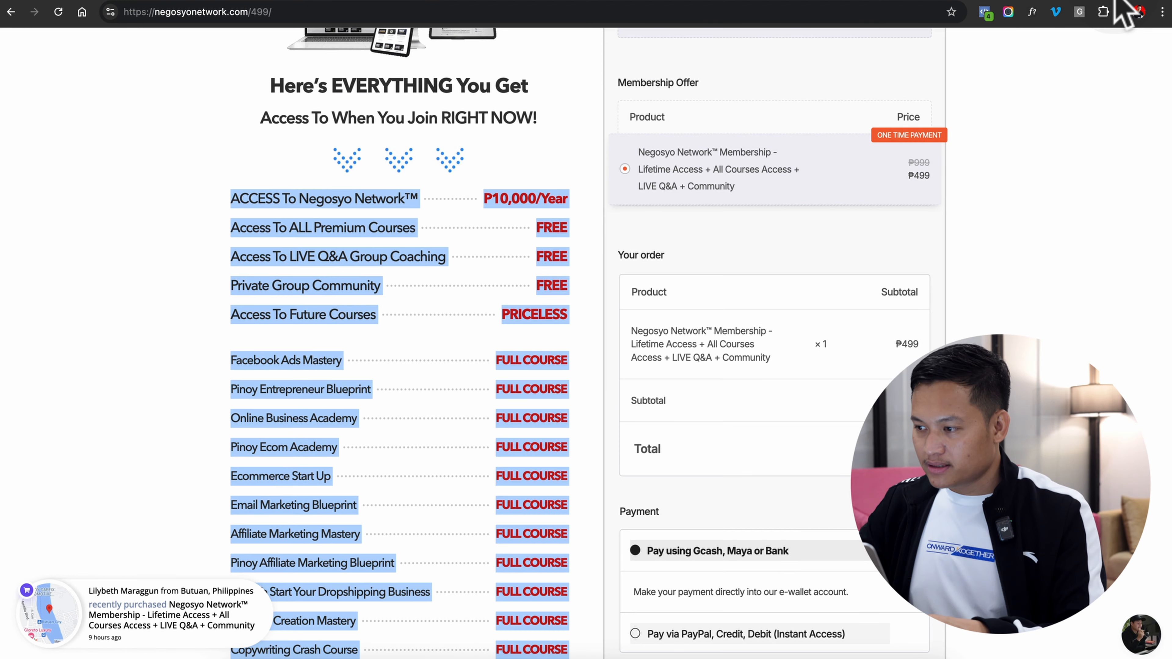
pyautogui.click(1114, 0)
pyautogui.write('open')
pyautogui.press('Return')
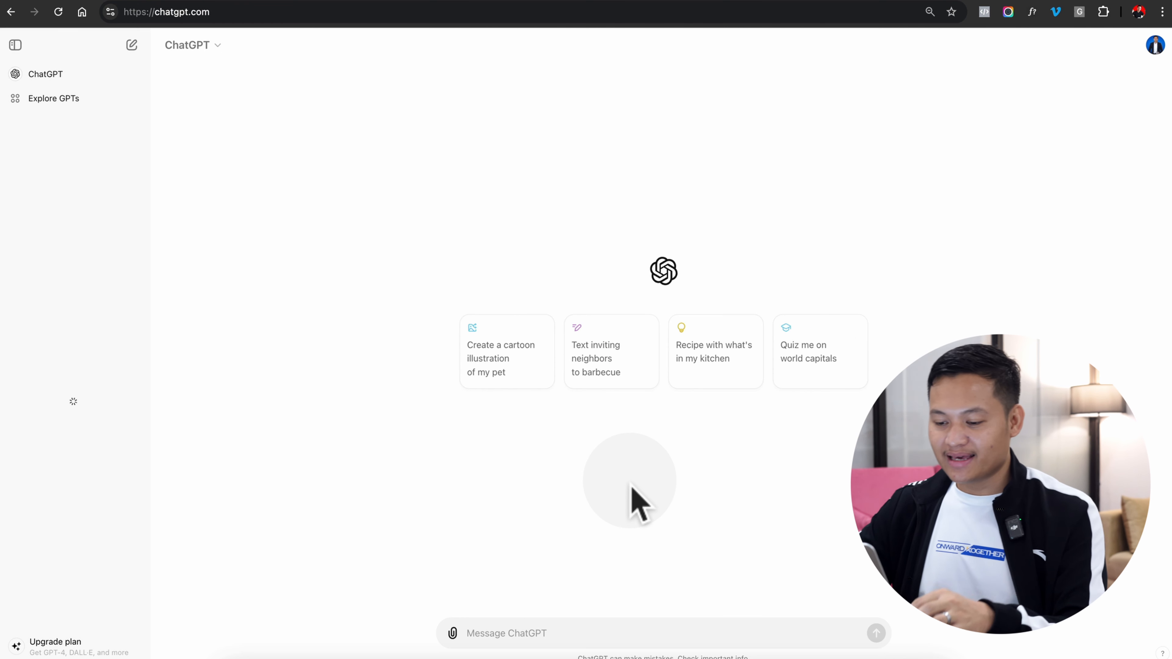
# Ask ChatGPT to "make a primary text for my facebook ads:", adding the copied offer and course list as details
pyautogui.click(502, 632)
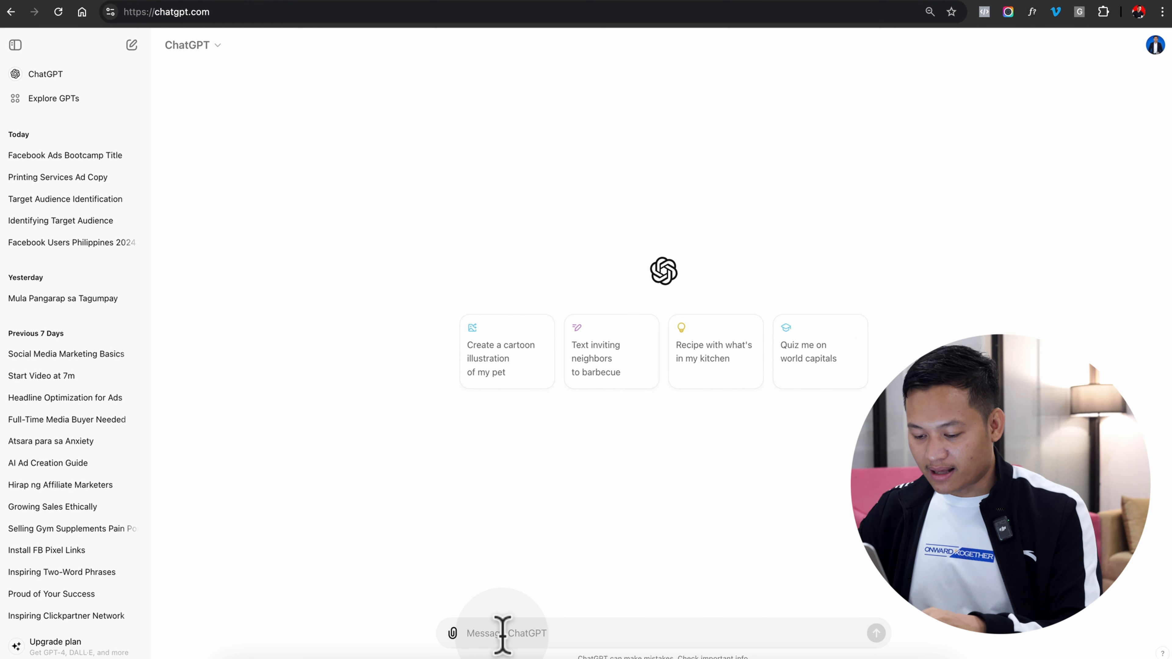
pyautogui.scroll(4, 502, 635)
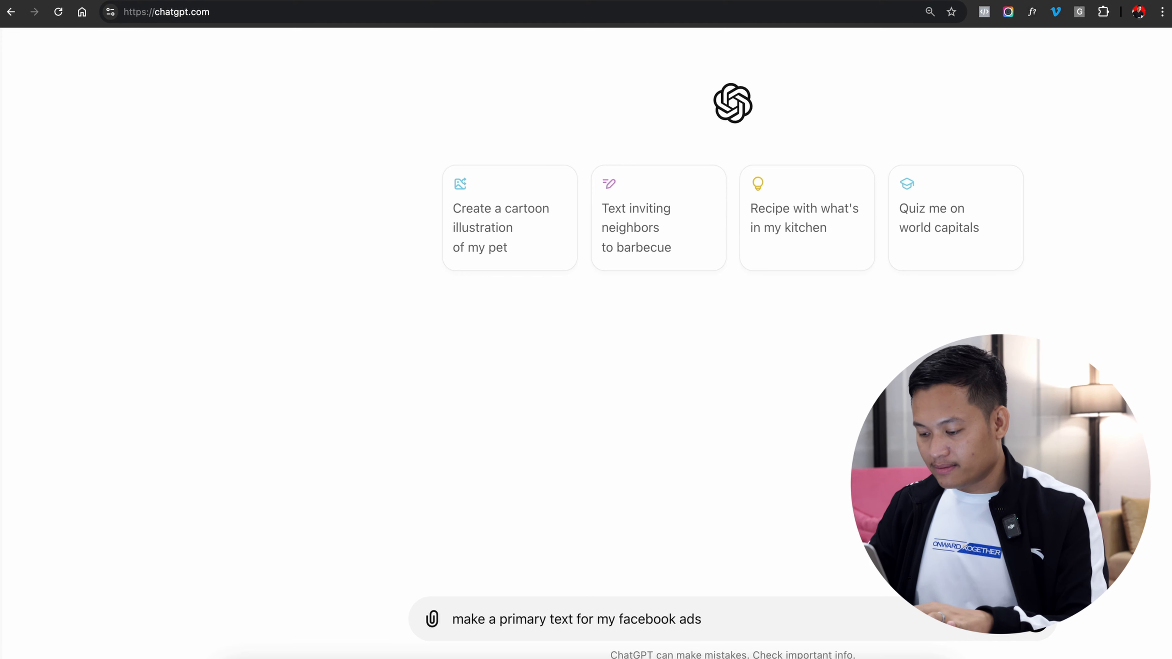
pyautogui.write(':')
pyautogui.hotkey('shift', 'Return')
pyautogui.hotkey('shift', 'Return')
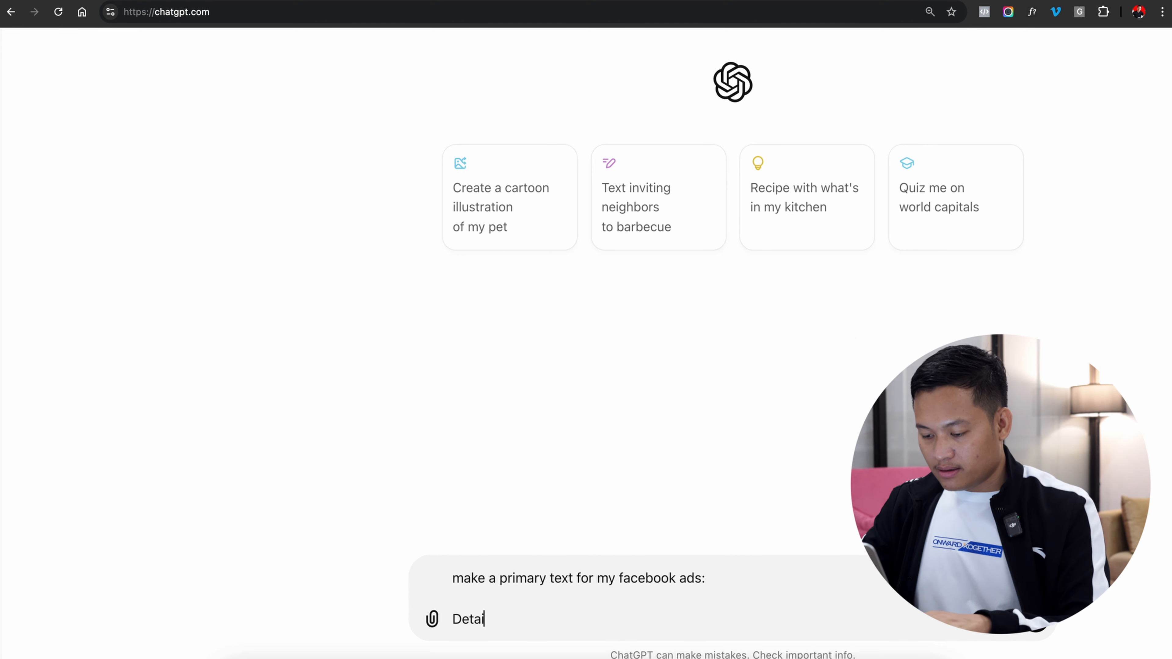
pyautogui.press('super+v')
pyautogui.scroll(3, 532, 522)
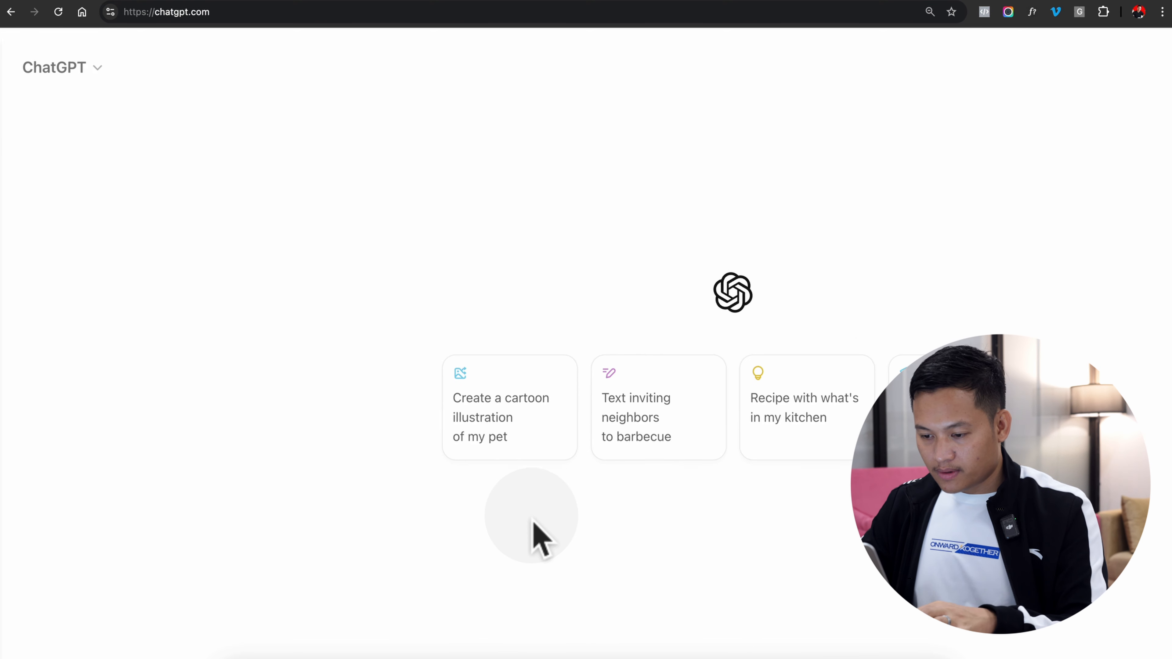
pyautogui.scroll(-3, 532, 517)
pyautogui.scroll(2, 532, 517)
pyautogui.scroll(-2, 532, 516)
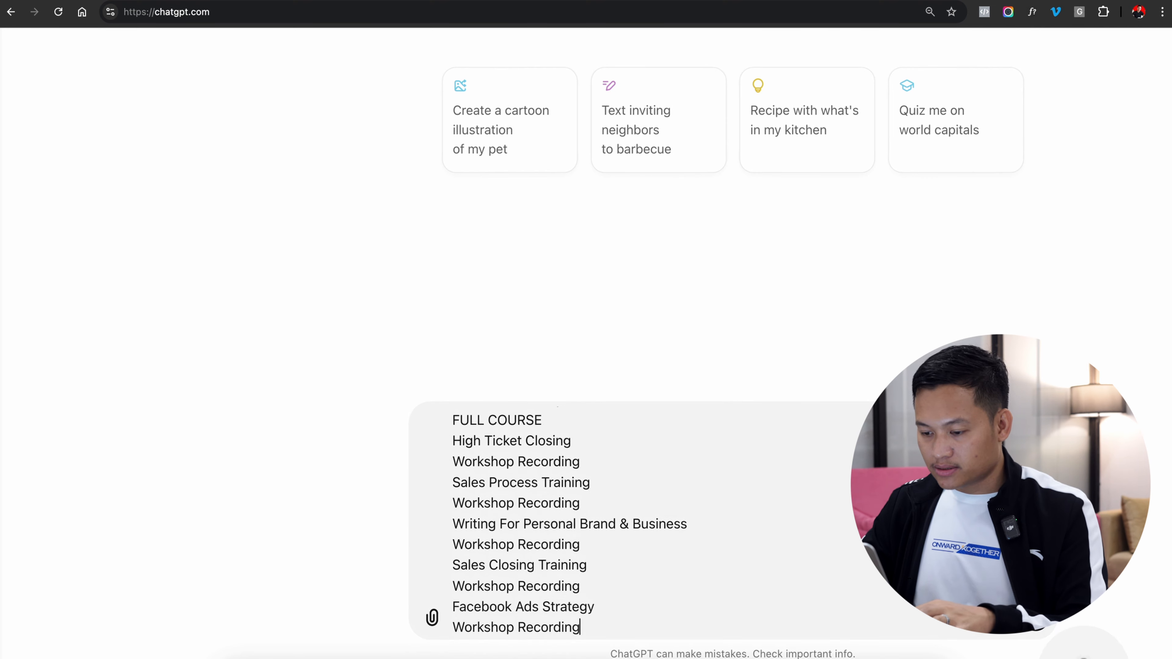
pyautogui.click(1037, 632)
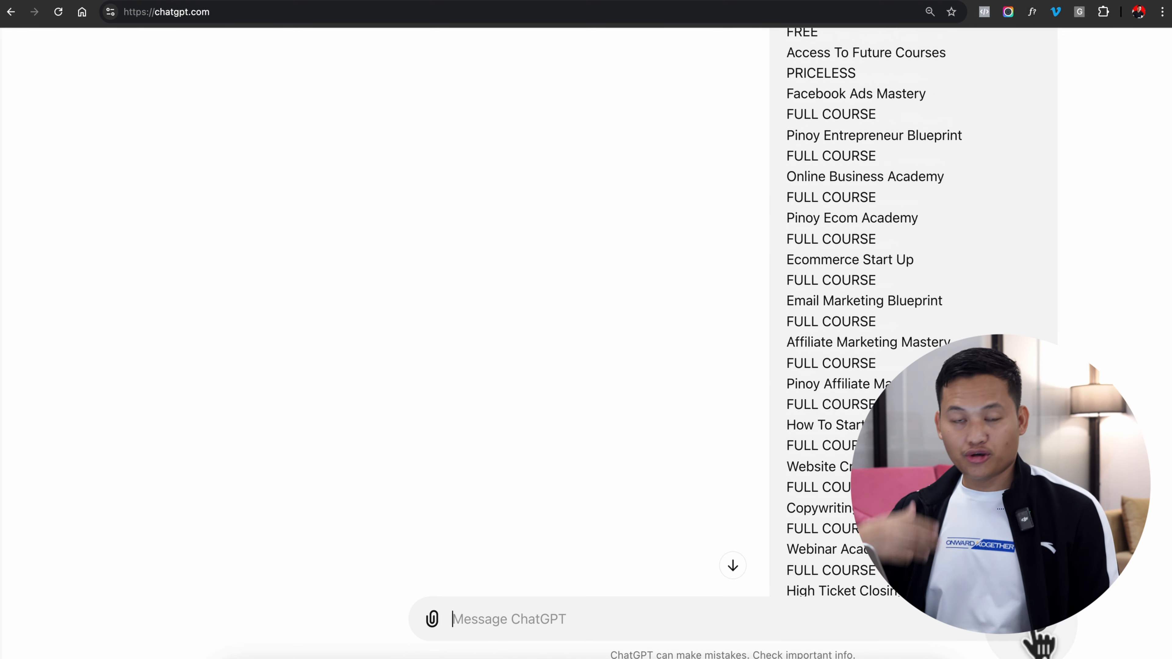
# Copy "Get ACCESS to Negosyo Network™" from ChatGPT's reply into the primary text of FLEXIBLE AD#1
pyautogui.scroll(-5, 711, 340)
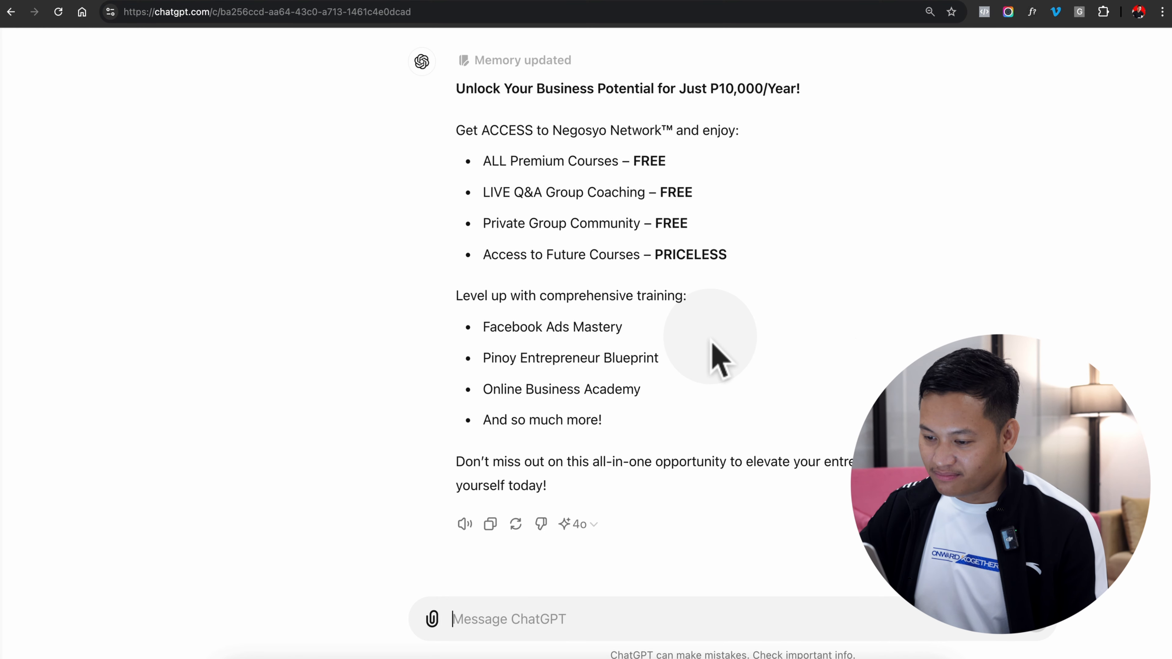
pyautogui.scroll(2, 720, 360)
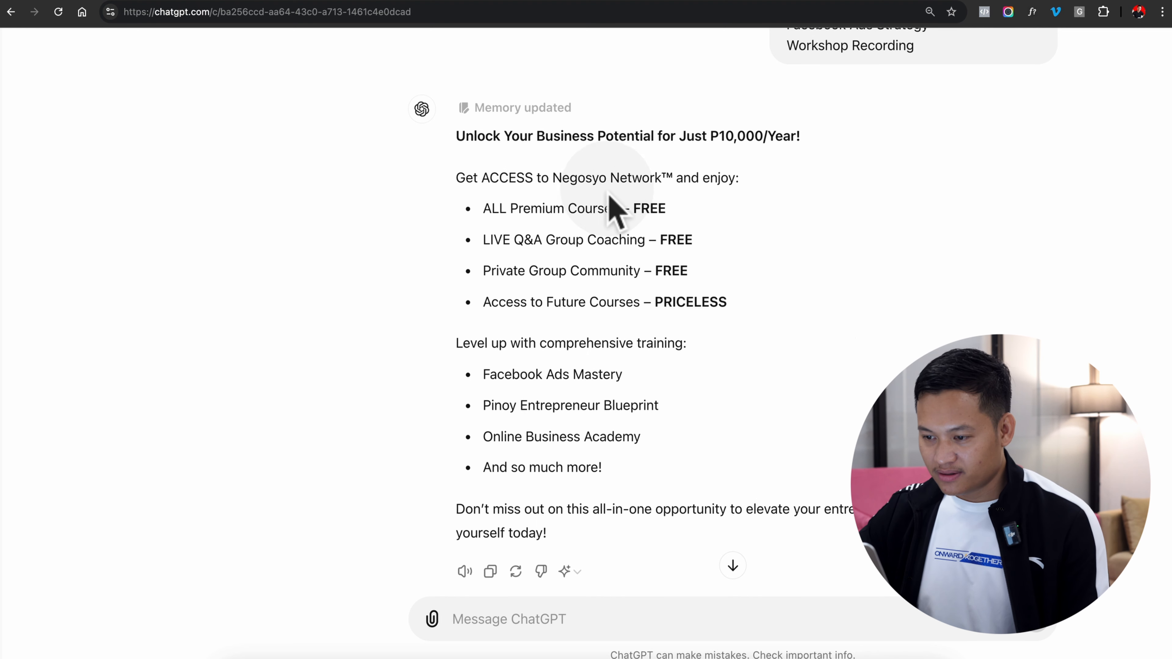
pyautogui.moveTo(675, 178); pyautogui.dragTo(451, 185)
pyautogui.press('super+c')
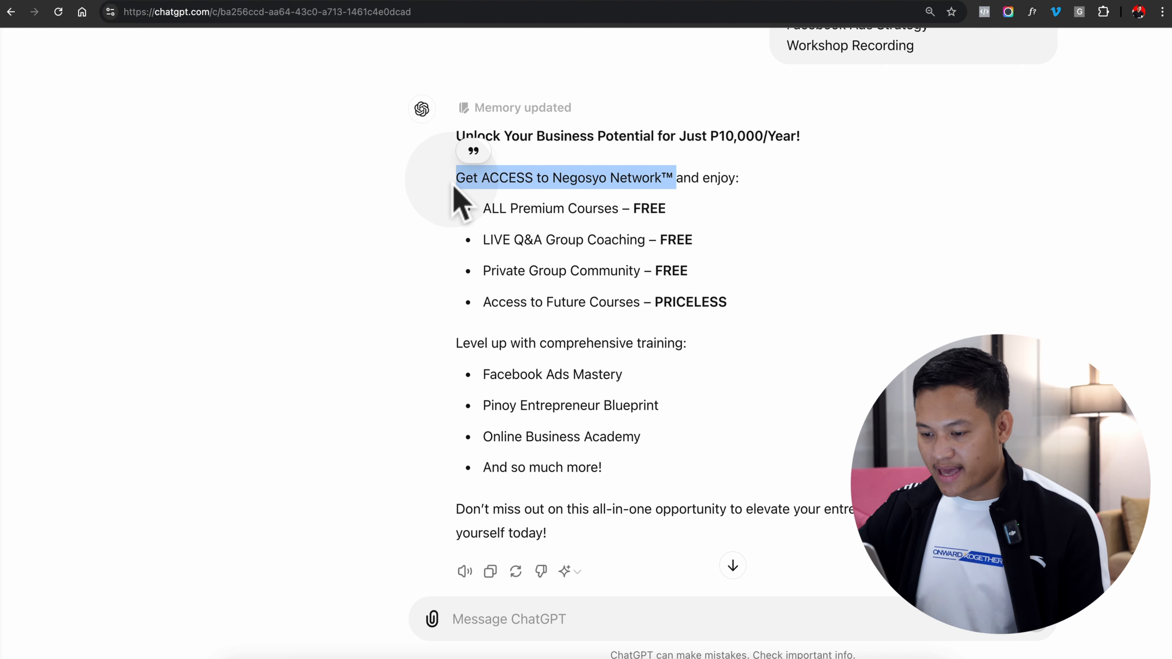
pyautogui.click(1015, 0)
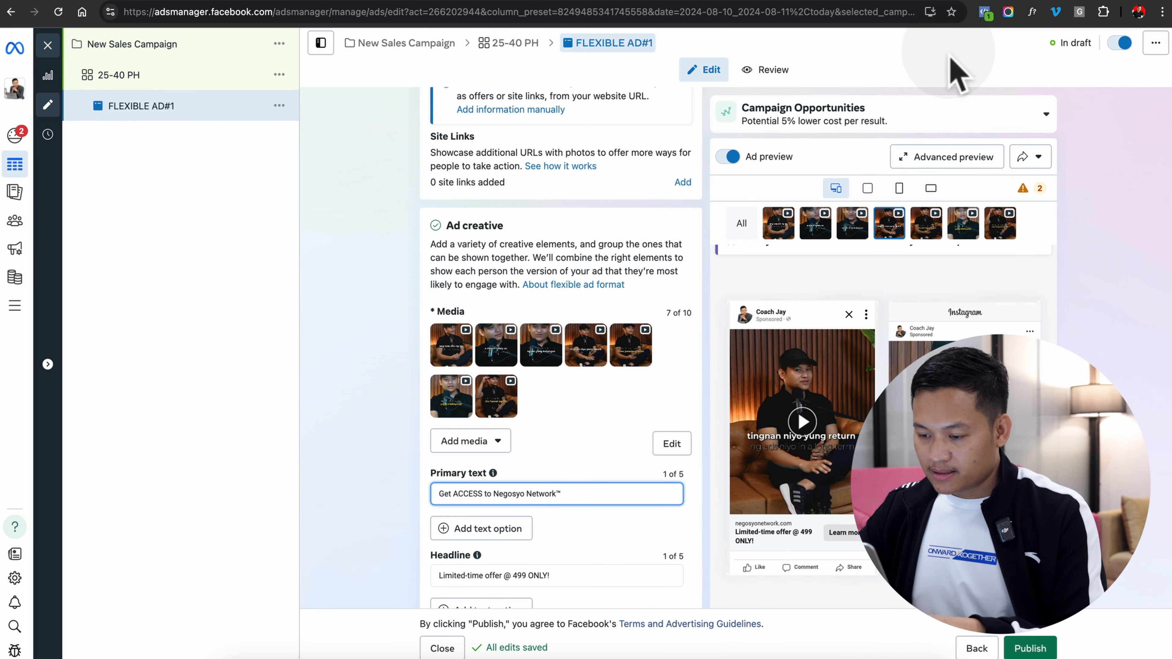
pyautogui.click(1088, 2)
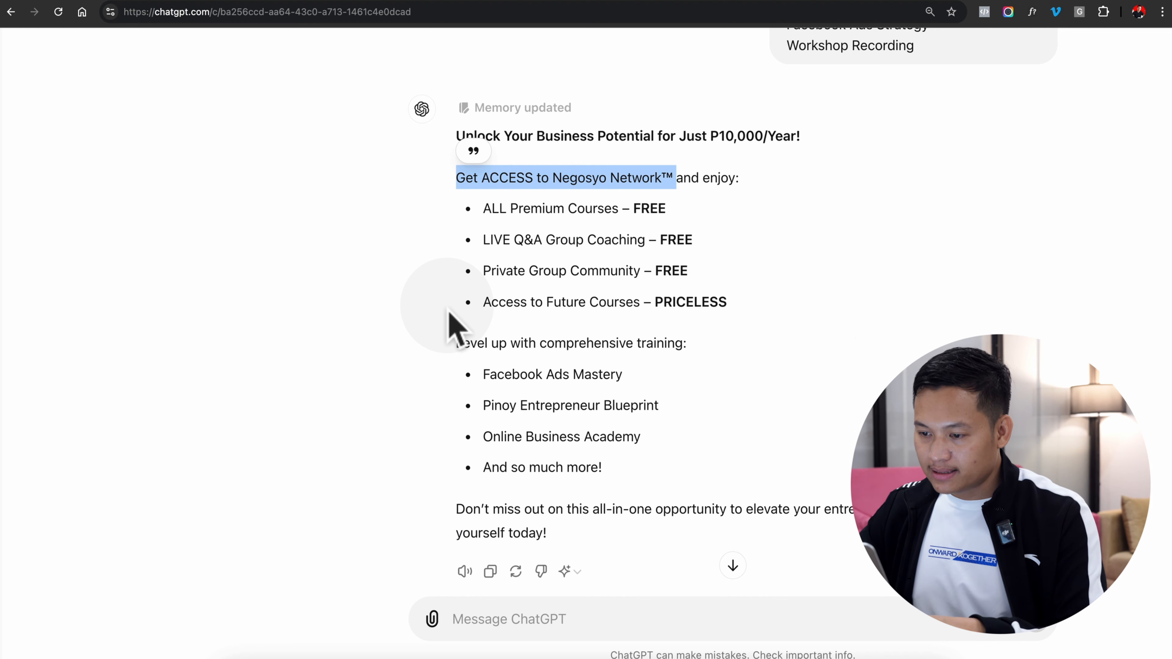
pyautogui.scroll(-1, 457, 305)
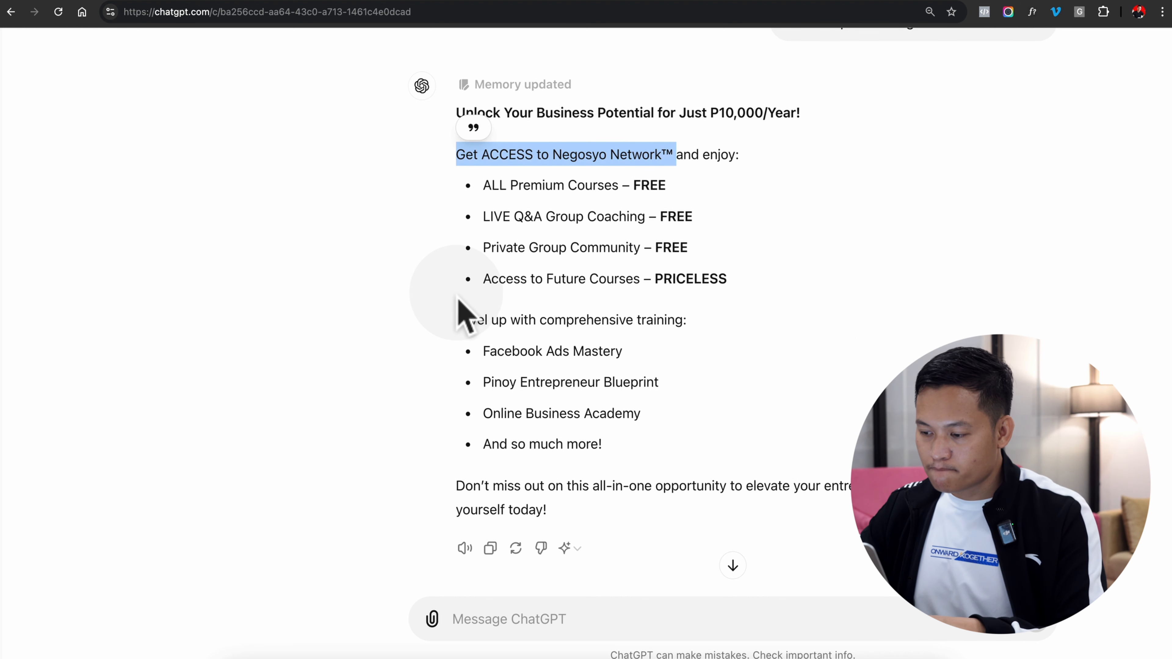
pyautogui.click(1007, 9)
pyautogui.press('super+v')
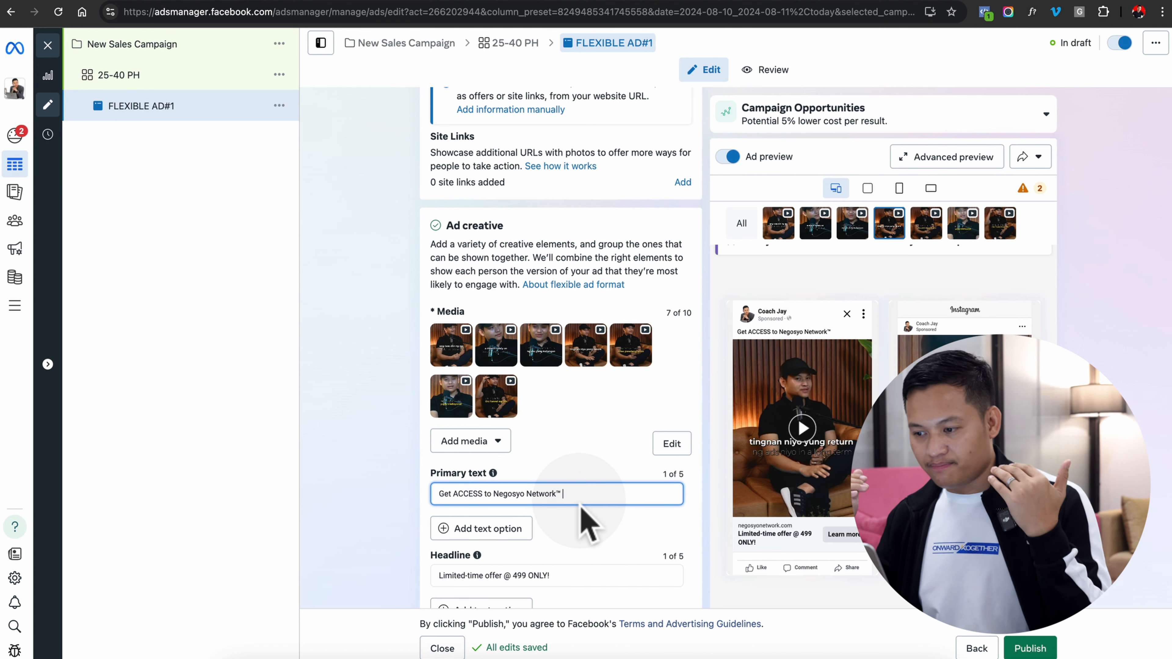
# Return to ChatGPT and ask it to rewrite the ad copy with the prompt "use AIDA."
pyautogui.click(1091, 3)
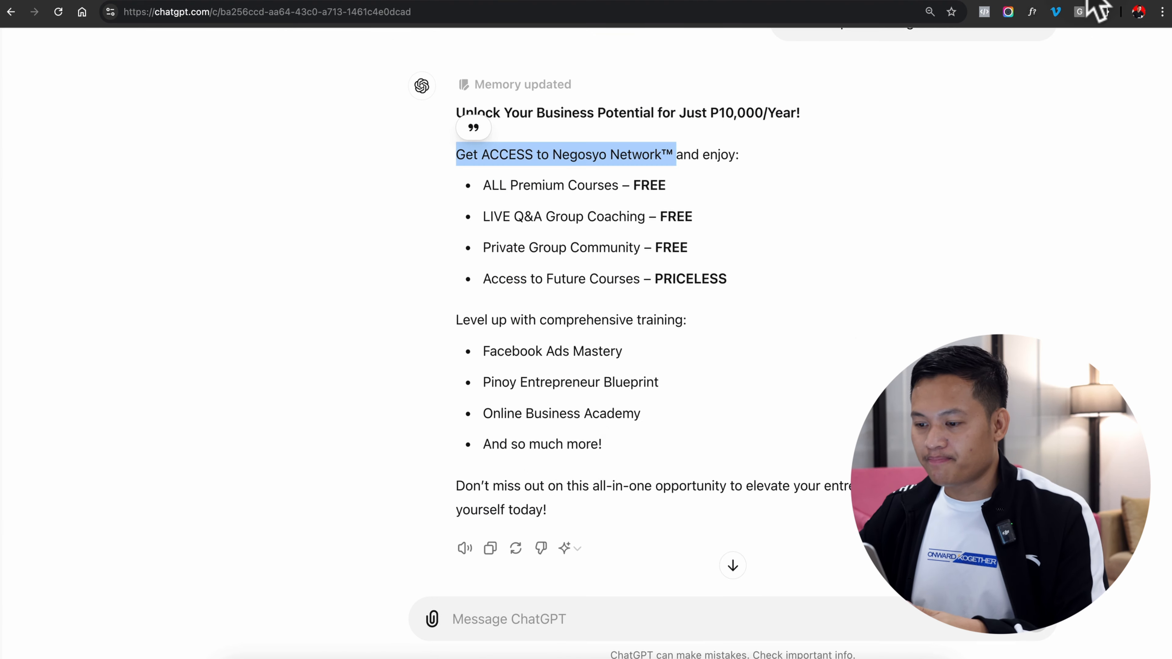
pyautogui.scroll(-1, 573, 463)
pyautogui.click(508, 620)
pyautogui.write('make')
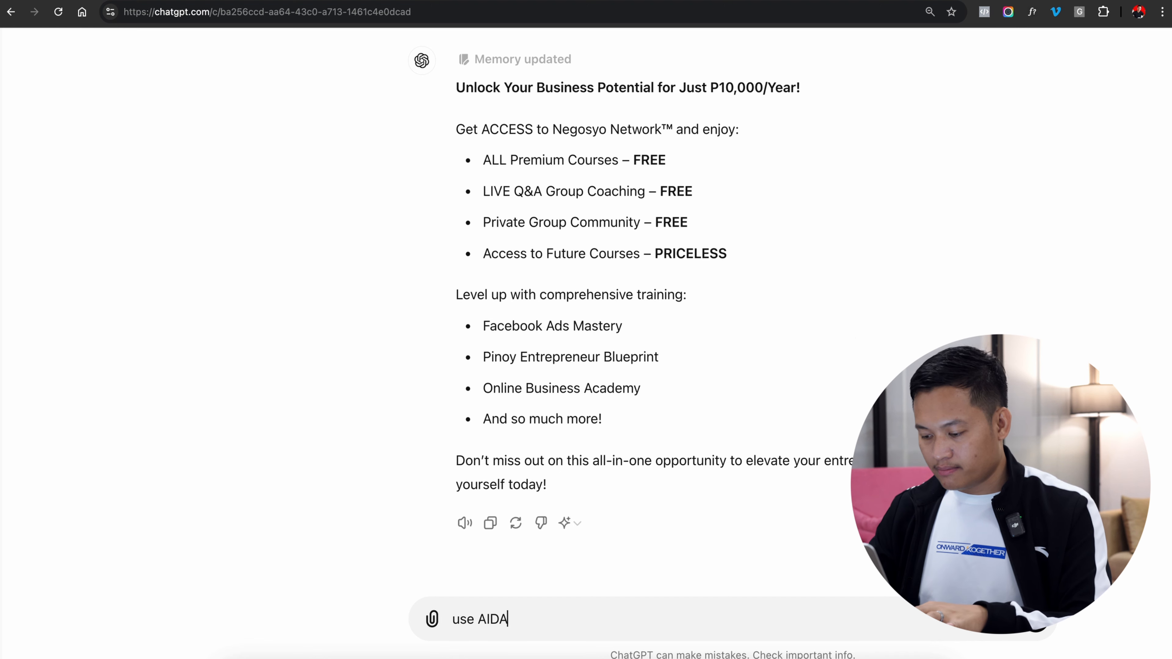
pyautogui.press('Return')
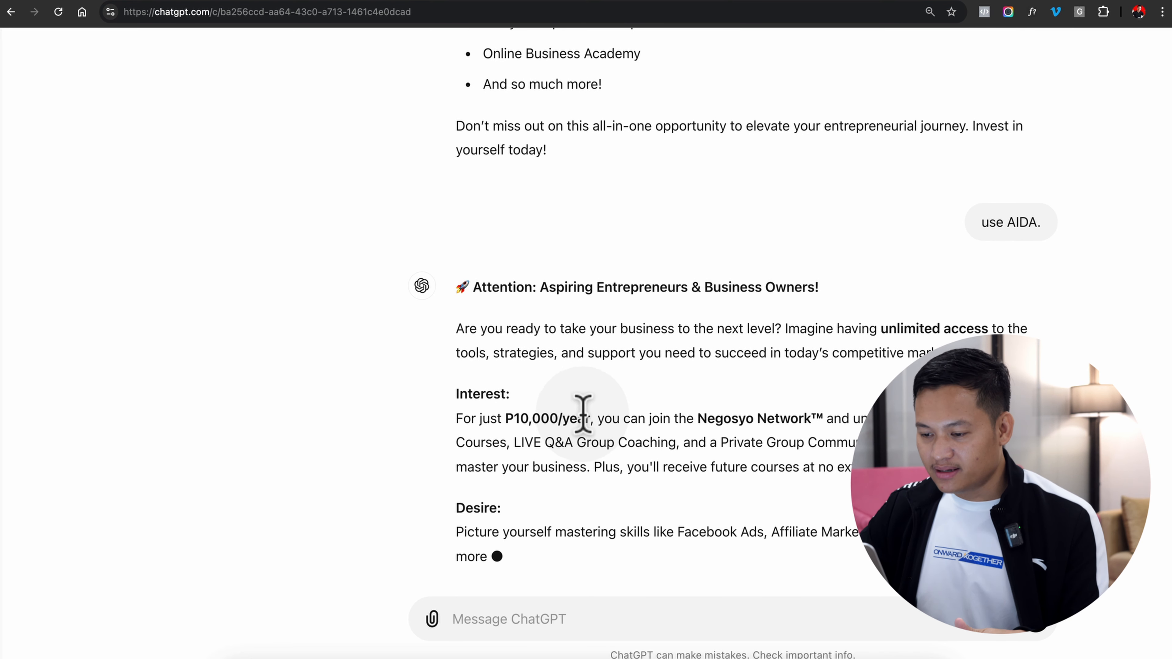
# Ask ChatGPT to change "For just P10,000/year" in the AIDA copy to "499 one time payment"
pyautogui.moveTo(900, 351); pyautogui.dragTo(593, 351)
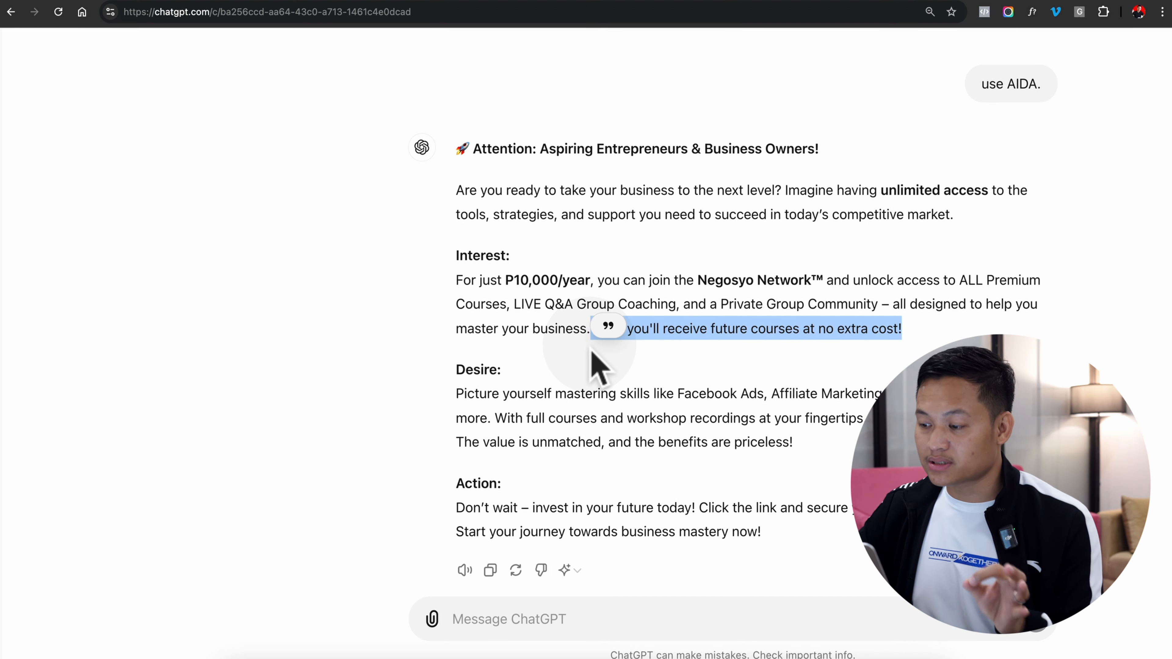
pyautogui.click(489, 226)
pyautogui.moveTo(489, 226); pyautogui.dragTo(586, 230)
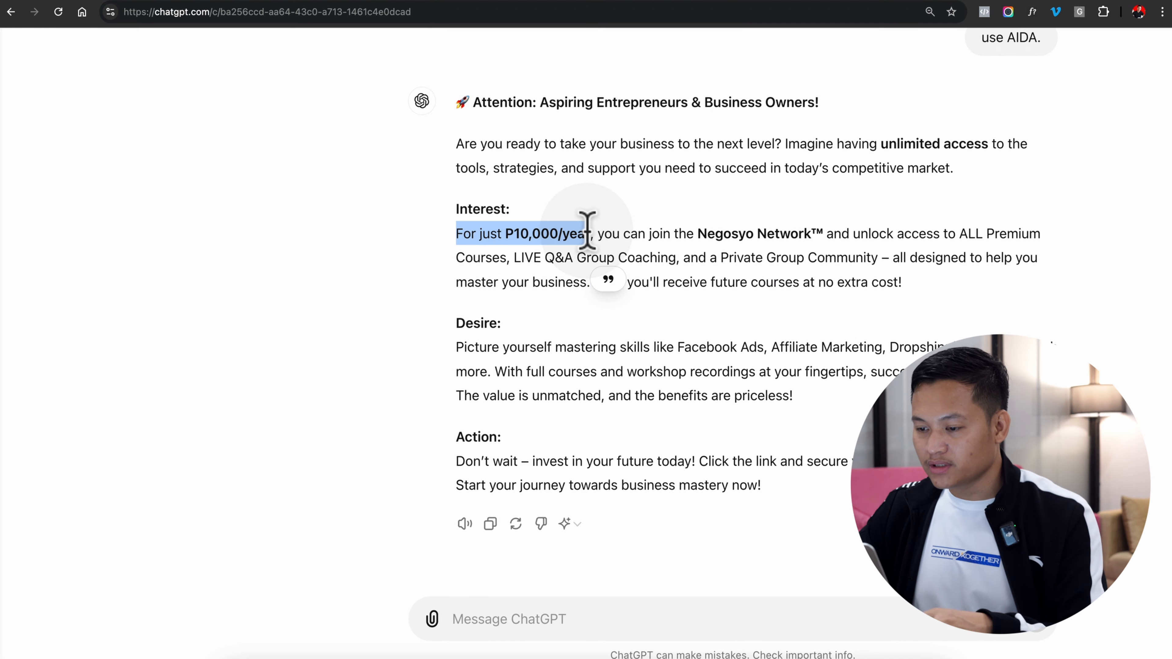
pyautogui.click(543, 632)
pyautogui.write('For just P10,000/year')
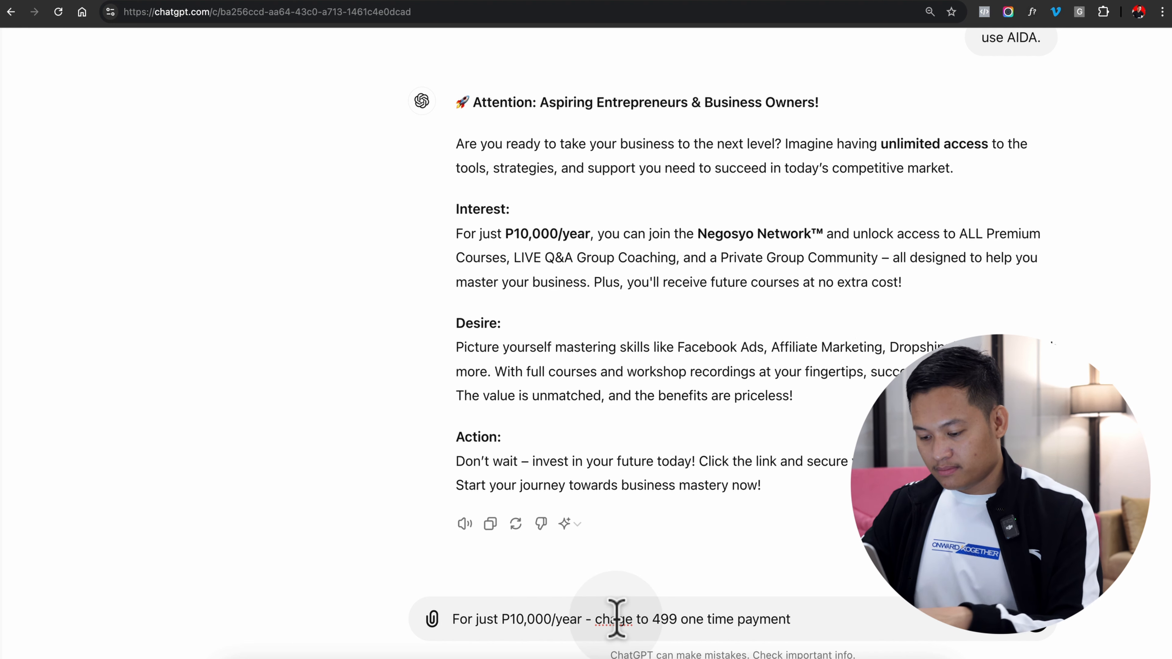
pyautogui.press('Return')
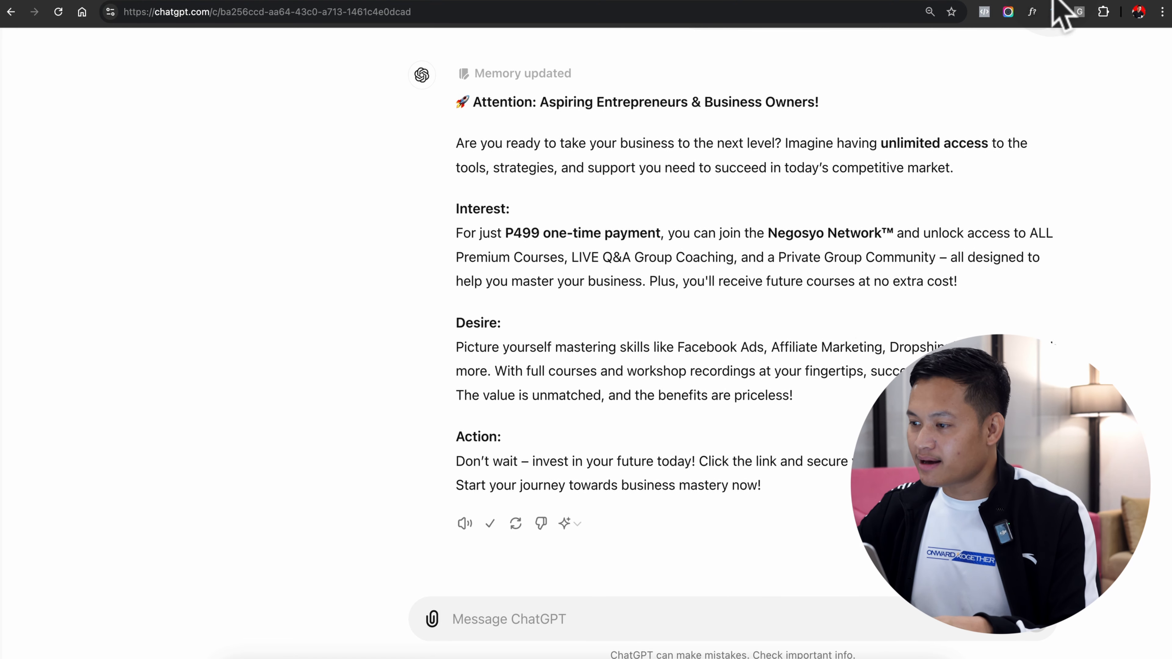
# Replace the primary text of FLEXIBLE AD#1 in Ads Manager with ChatGPT's revised AIDA copy offering the P499 one-time payment
pyautogui.click(1057, 9)
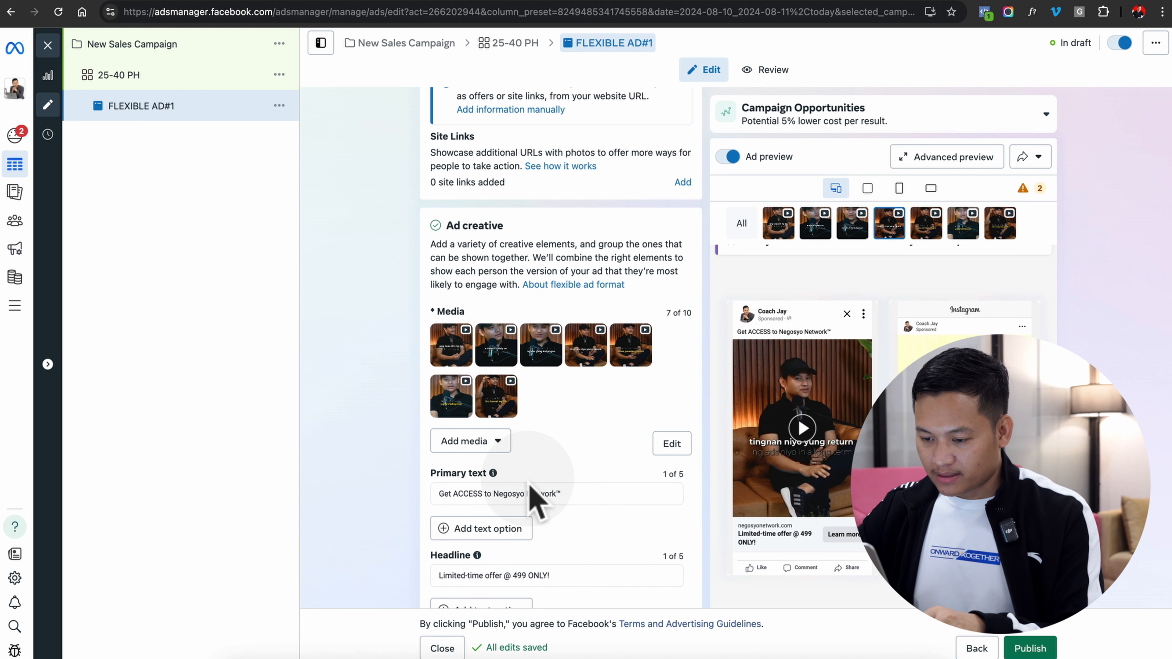
pyautogui.tripleClick(515, 492)
pyautogui.press('BackSpace')
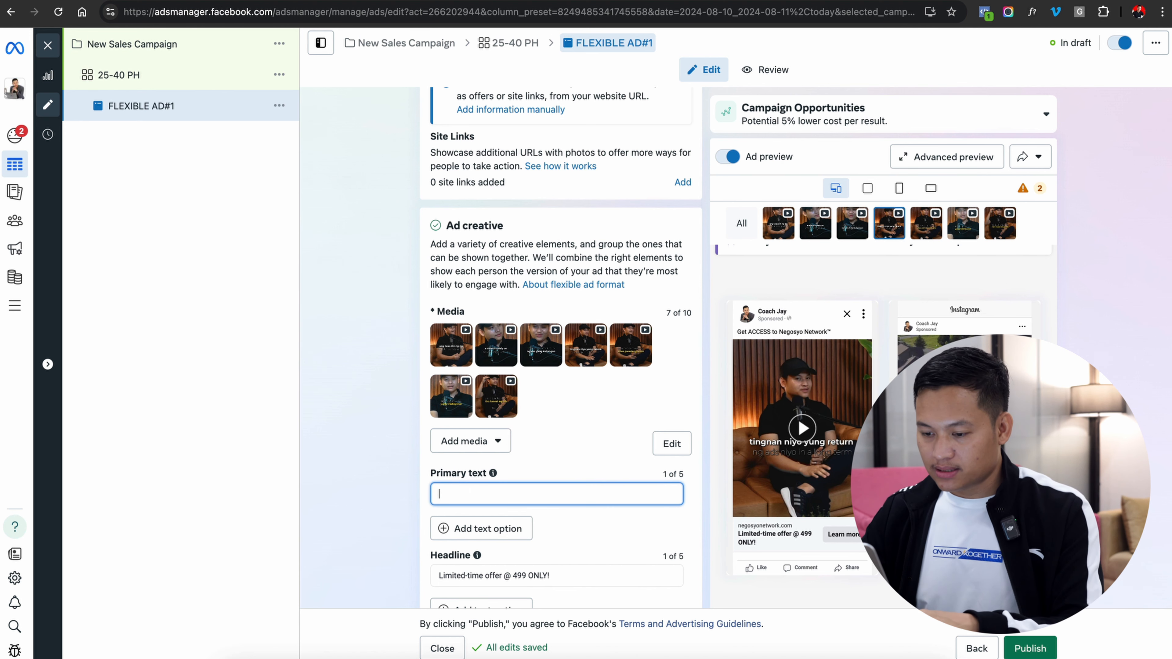
pyautogui.write("**🚀 Attention: Aspiring Entrepreneurs & Business Owners!**  Are you ready to take your business to the next level? Imagine having **unlimited access** to the tools, strategies, and support you need to succeed in today’s competitive market.  **Interest:** For just **P499 one-time payment**, you can join the **Negosyo Network™** and unlock access to ALL Premium Courses, LIVE Q&A Group Coaching, and a Private Group Community – all designed to help you master your business. Plus, you'll receive future courses at no extra cost!  **Desire:** Picture yourself mastering skills like Facebook Ads, Affiliate Marketing, Dropshipping, and so much more. With full courses and workshop recordings at your fingertips, success is just a step away. The value is unmatched, and the benefits are priceless!  **Action:** Don't wait – invest in your future today! Click the link and secure your spot in Negosyo Network™. Start your journey towards business mastery now!")
# Remove the two asterisks in front of the rocket emoji in the primary text's opening "Attention" line
pyautogui.tripleClick(499, 351)
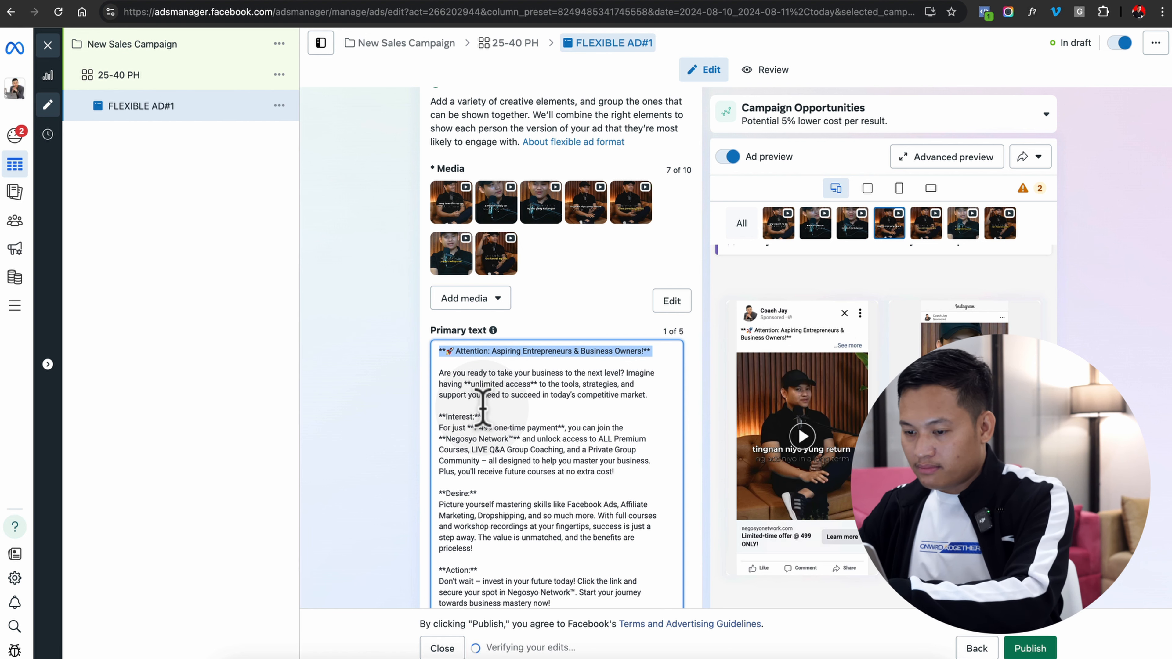
pyautogui.click(450, 362)
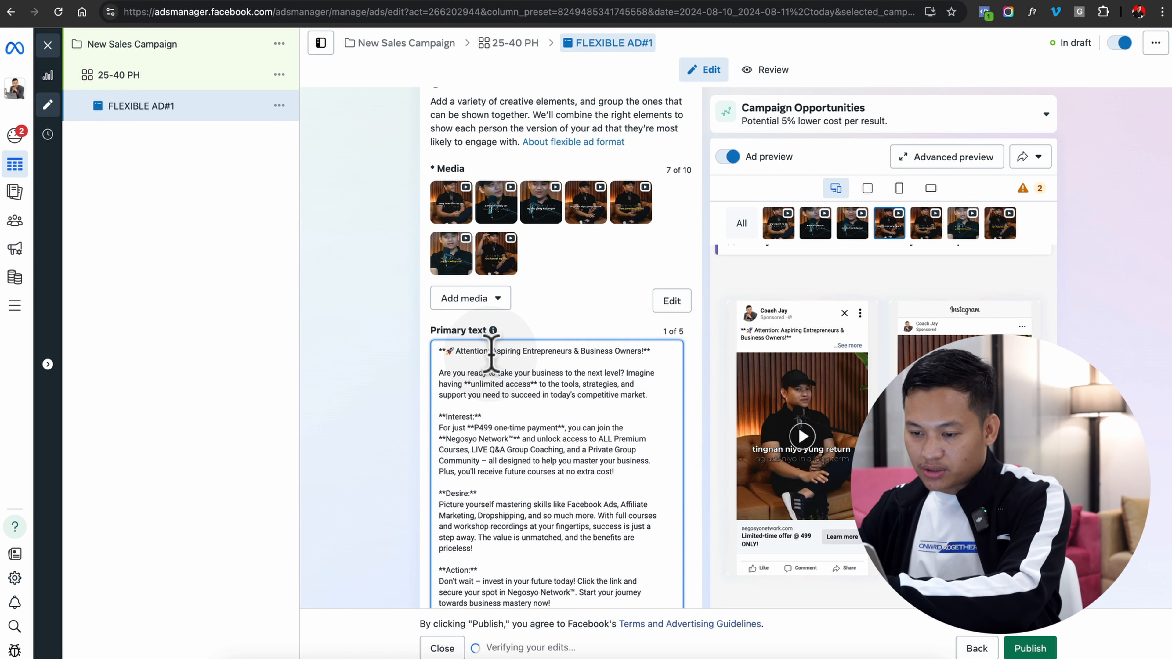
pyautogui.click(445, 352)
pyautogui.press('BackSpace')
pyautogui.press('BackSpace')
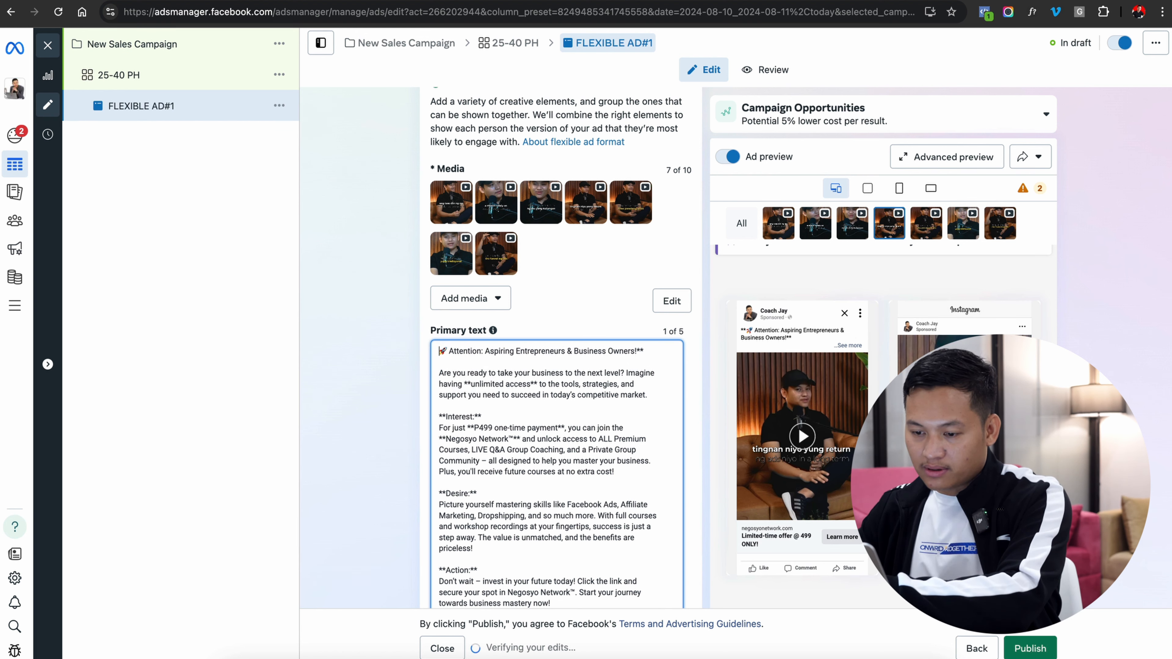
# Delete the "Interest:", "Desire:" and "Action:" label lines from the primary text
pyautogui.tripleClick(497, 415)
pyautogui.press('BackSpace')
pyautogui.click(495, 484)
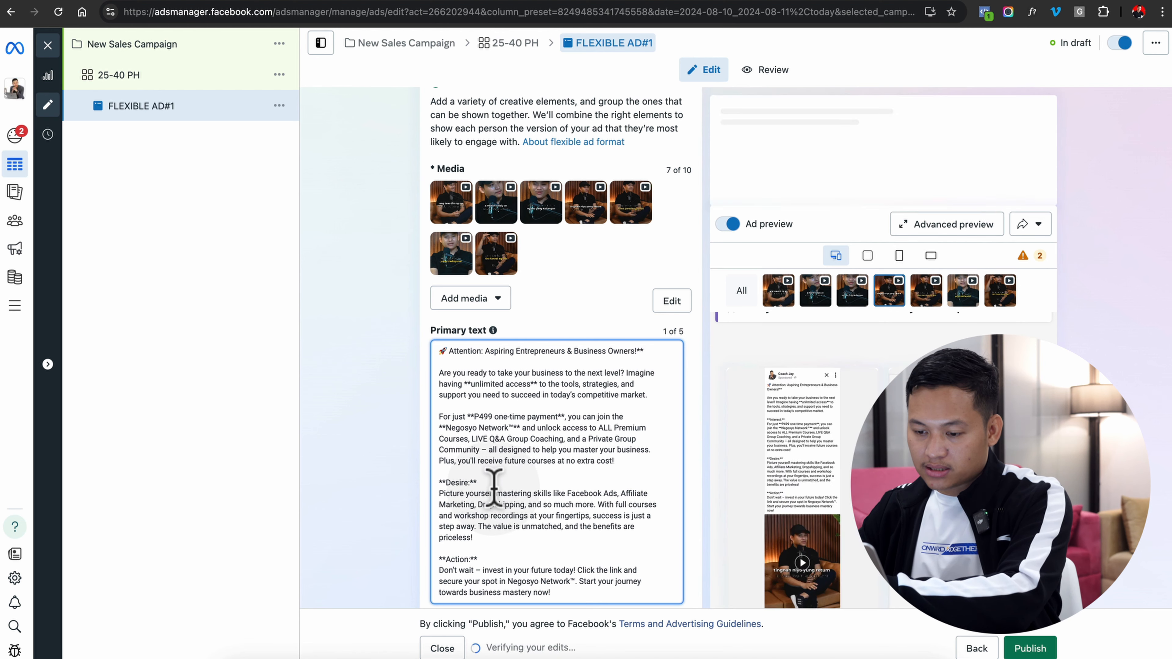
pyautogui.tripleClick(495, 483)
pyautogui.press('BackSpace')
pyautogui.click(479, 539)
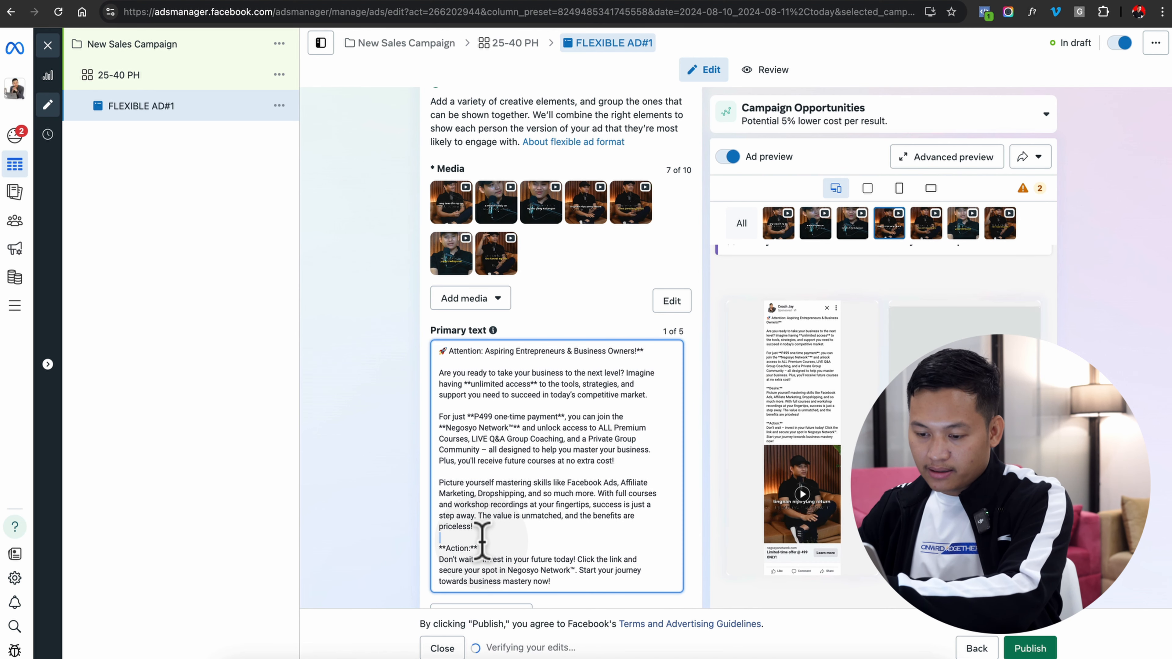
pyautogui.tripleClick(479, 547)
pyautogui.press('BackSpace')
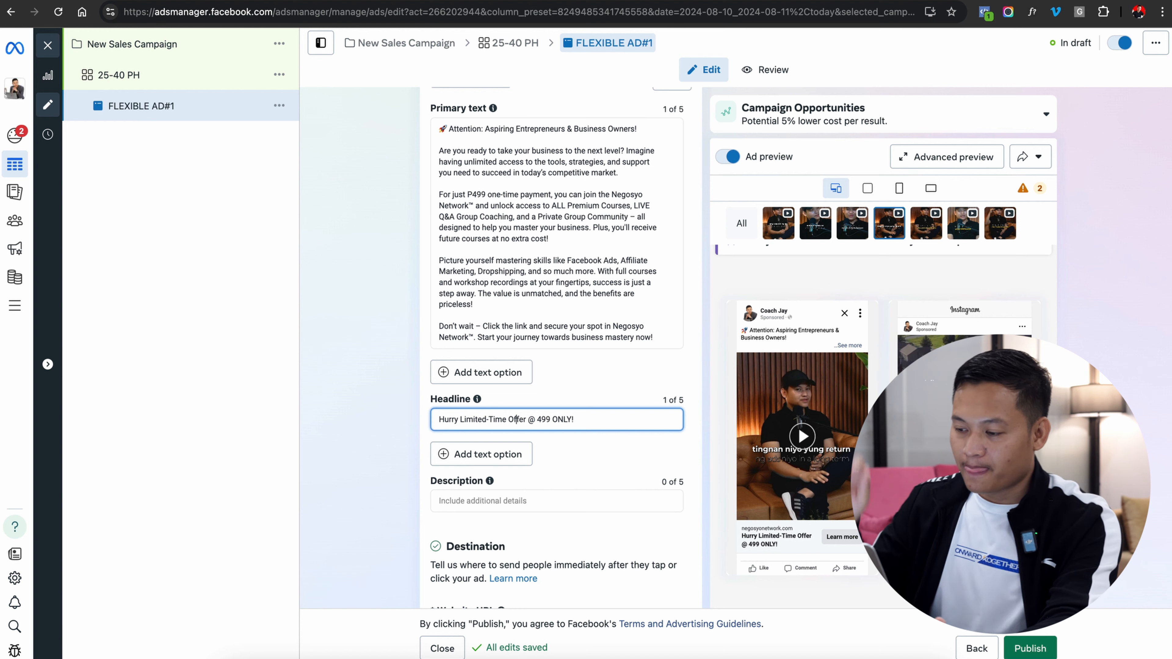
# Review the ad's destination, call to action and tracking settings, the full-text Facebook Feed preview, and the videos' crop and trim options
pyautogui.scroll(-4, 475, 318)
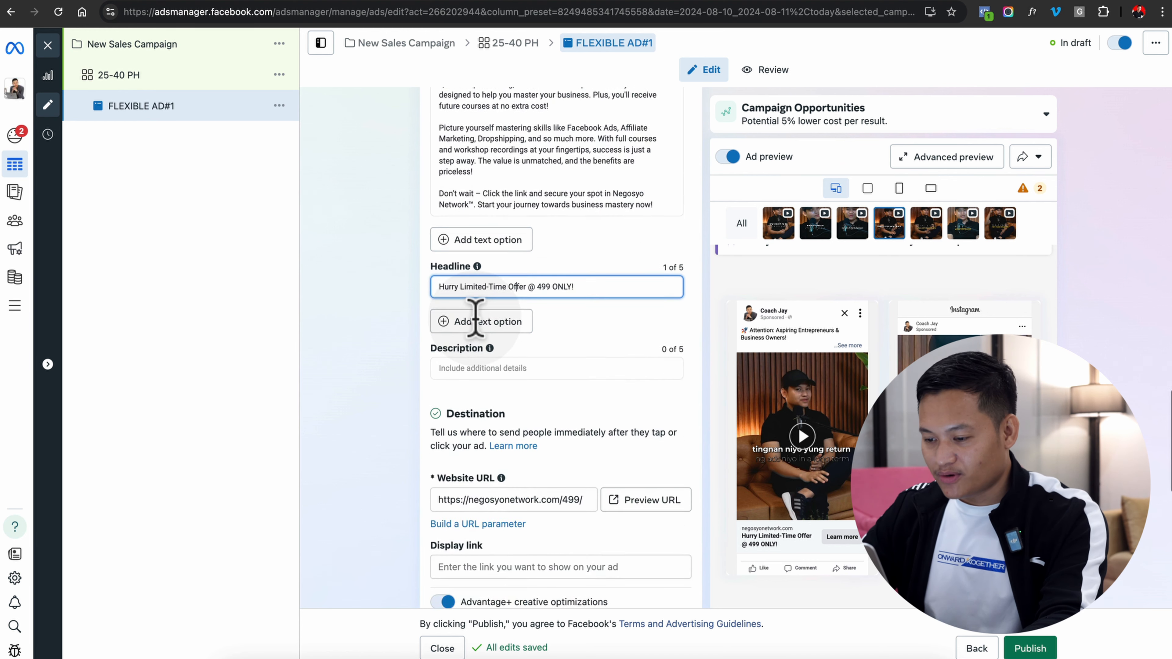
pyautogui.scroll(-2, 475, 318)
pyautogui.scroll(-8, 475, 318)
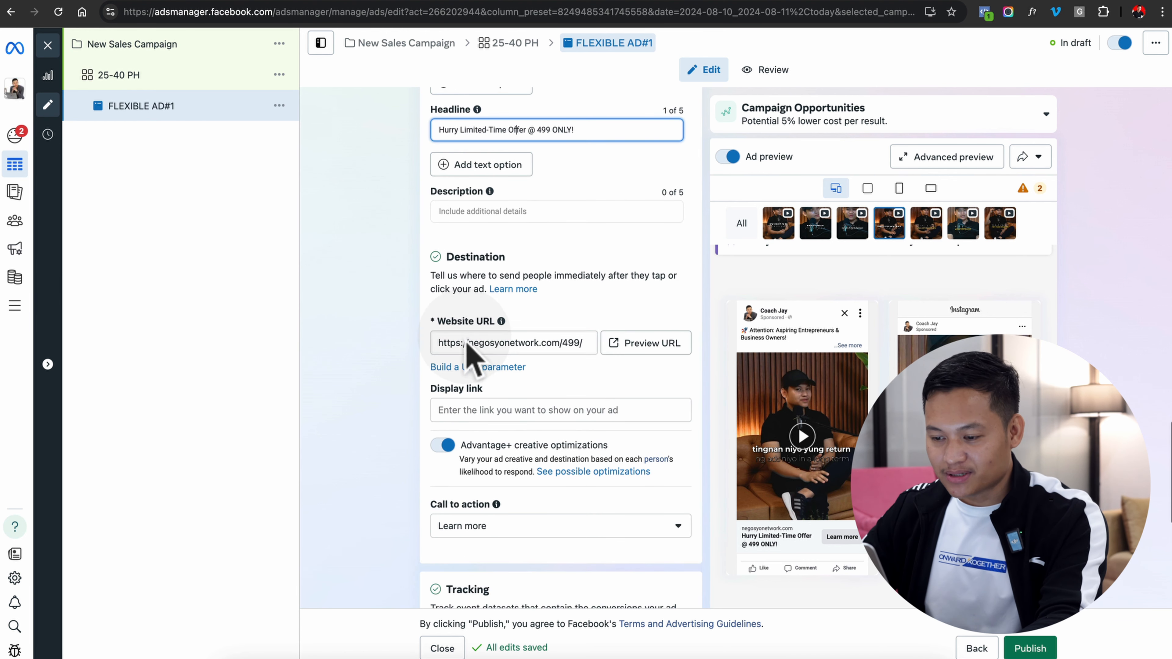
pyautogui.scroll(-2, 453, 383)
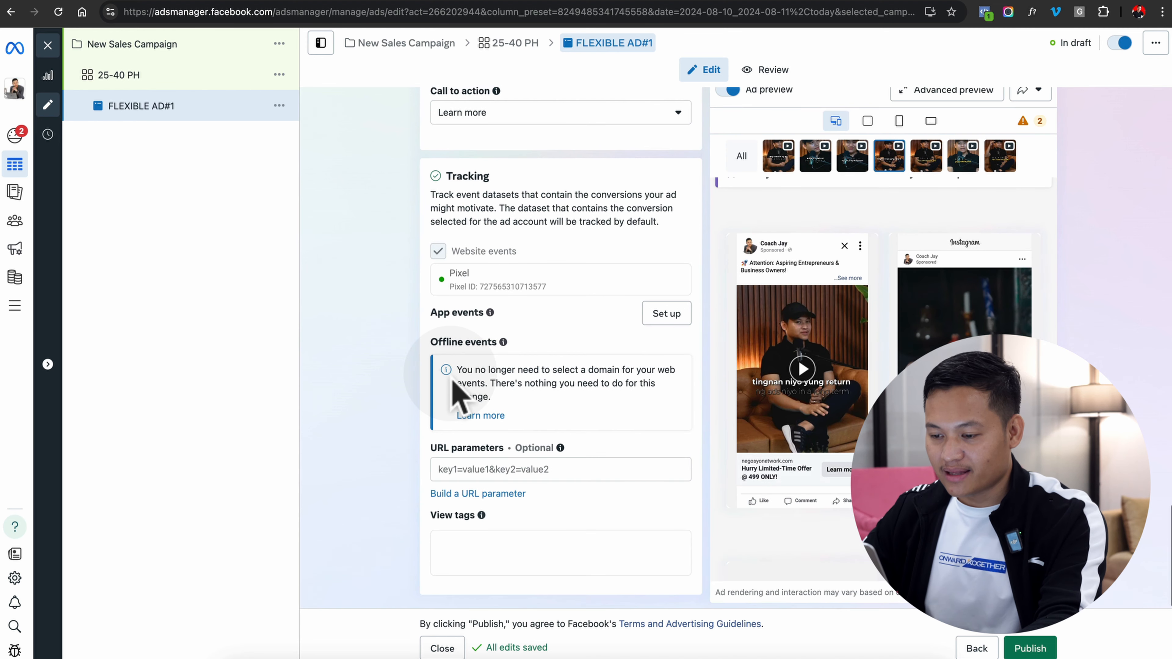
pyautogui.scroll(1, 452, 376)
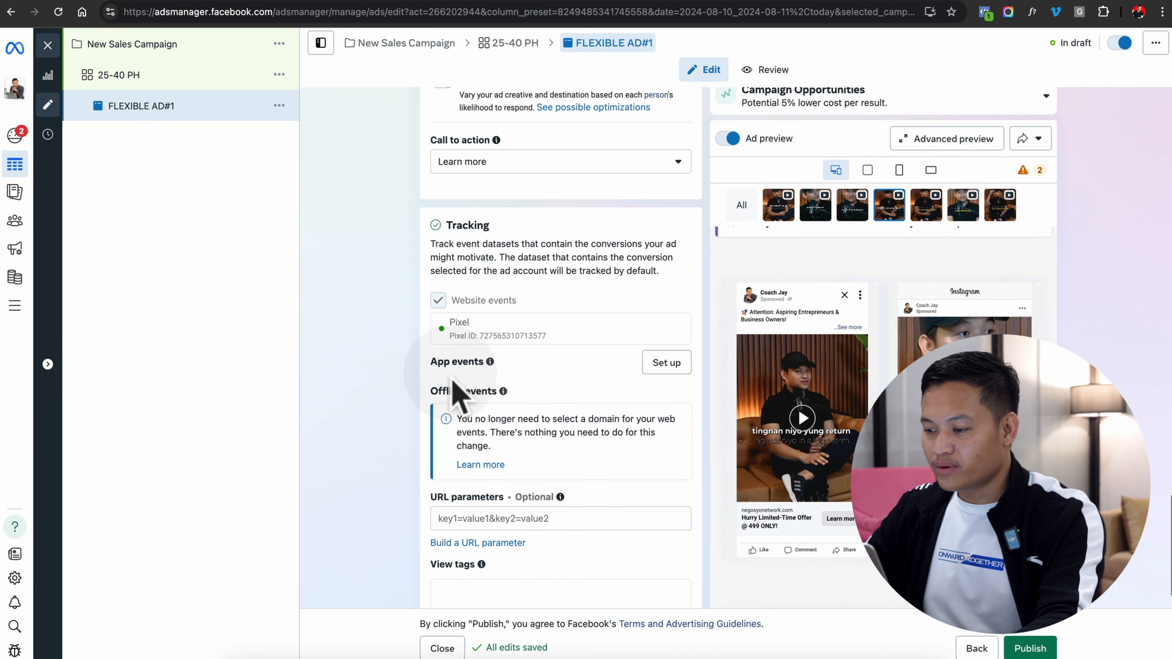
pyautogui.scroll(-1, 452, 376)
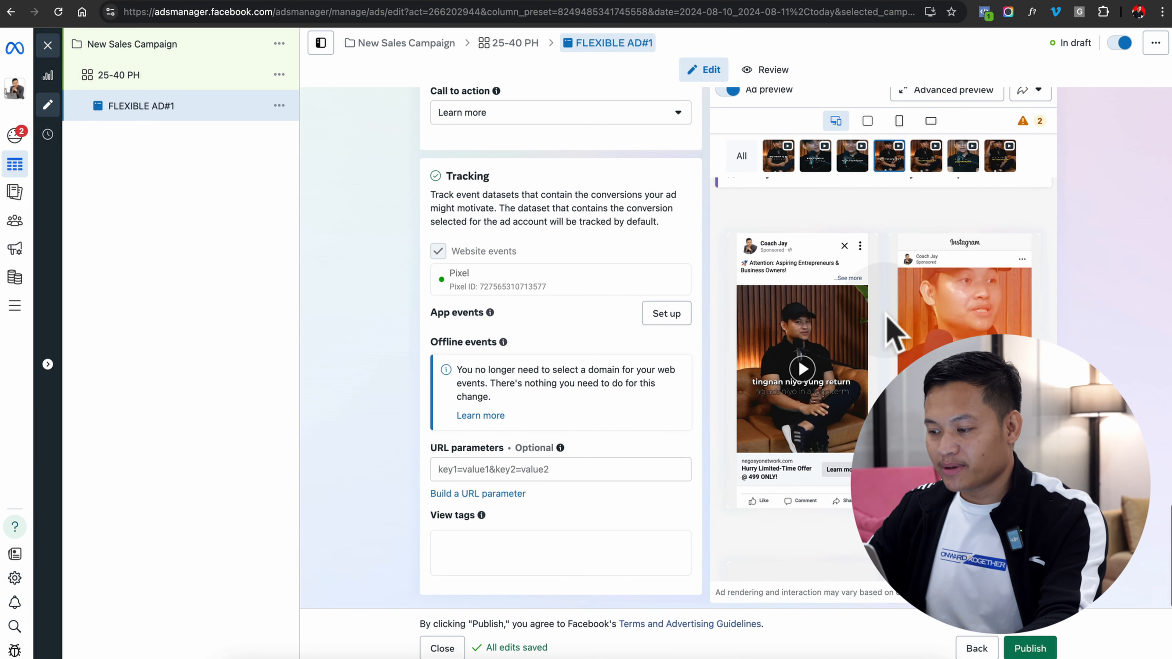
pyautogui.click(851, 278)
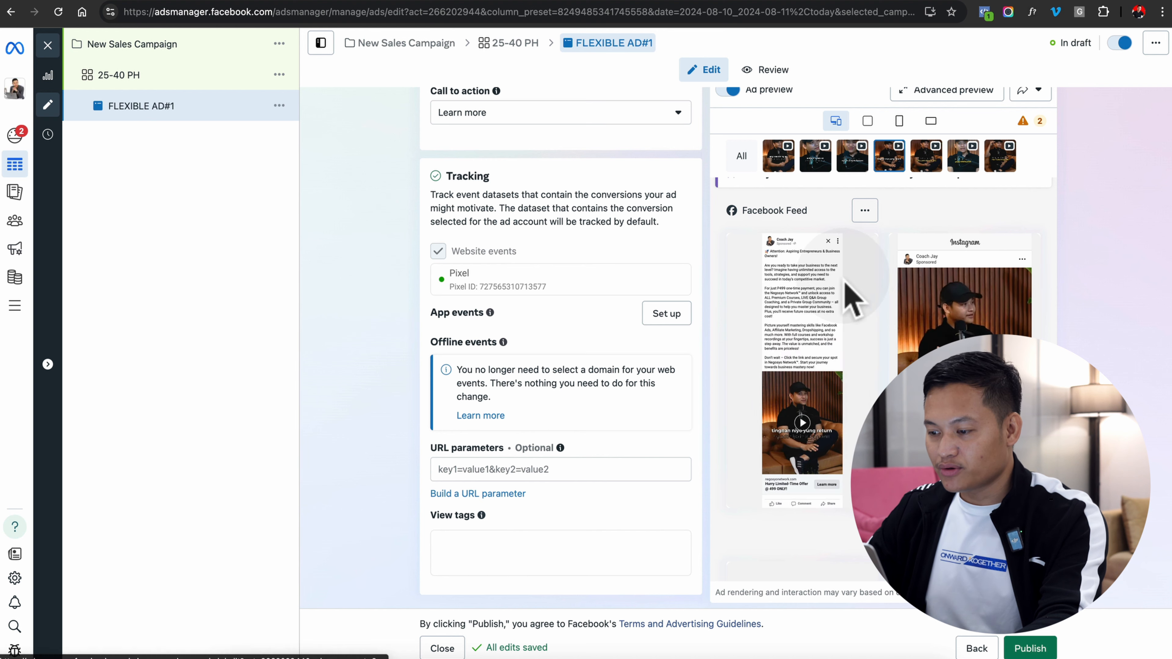
pyautogui.scroll(15, 580, 254)
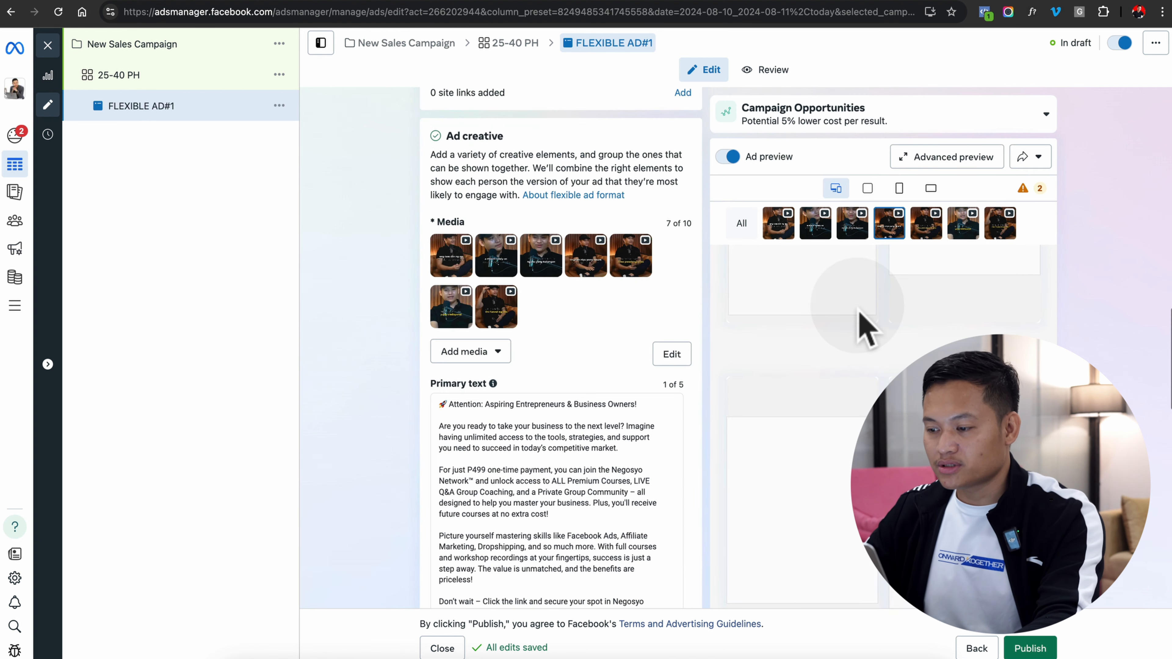
pyautogui.scroll(8, 859, 319)
pyautogui.scroll(1, 790, 230)
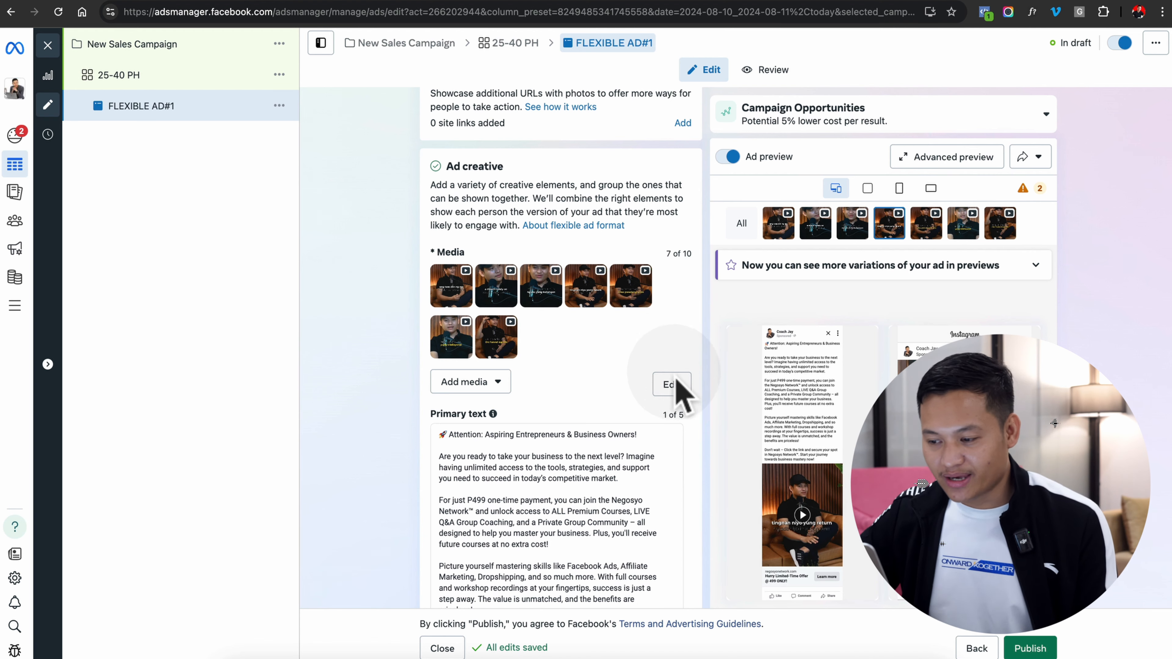
pyautogui.click(670, 387)
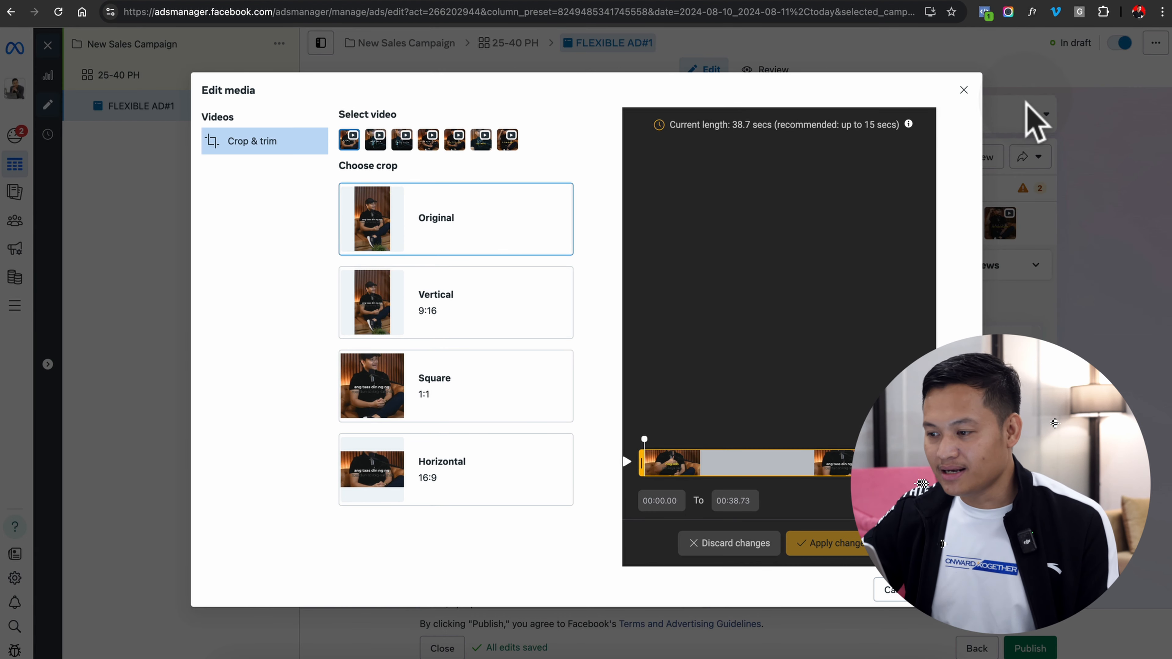
pyautogui.click(963, 90)
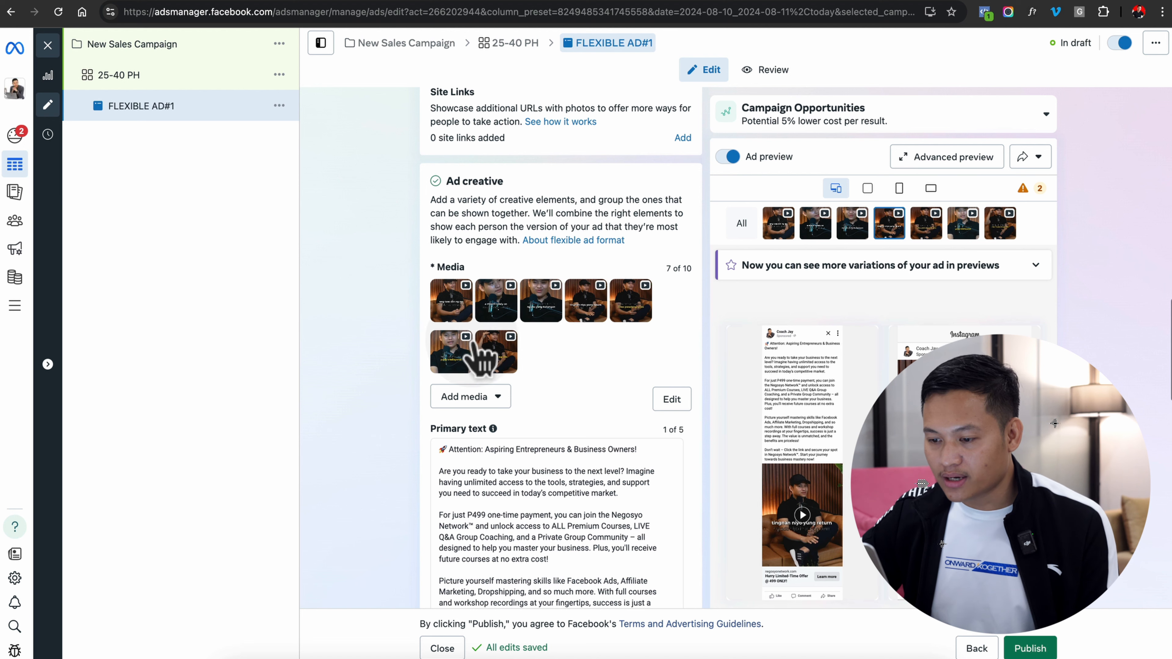
pyautogui.click(483, 398)
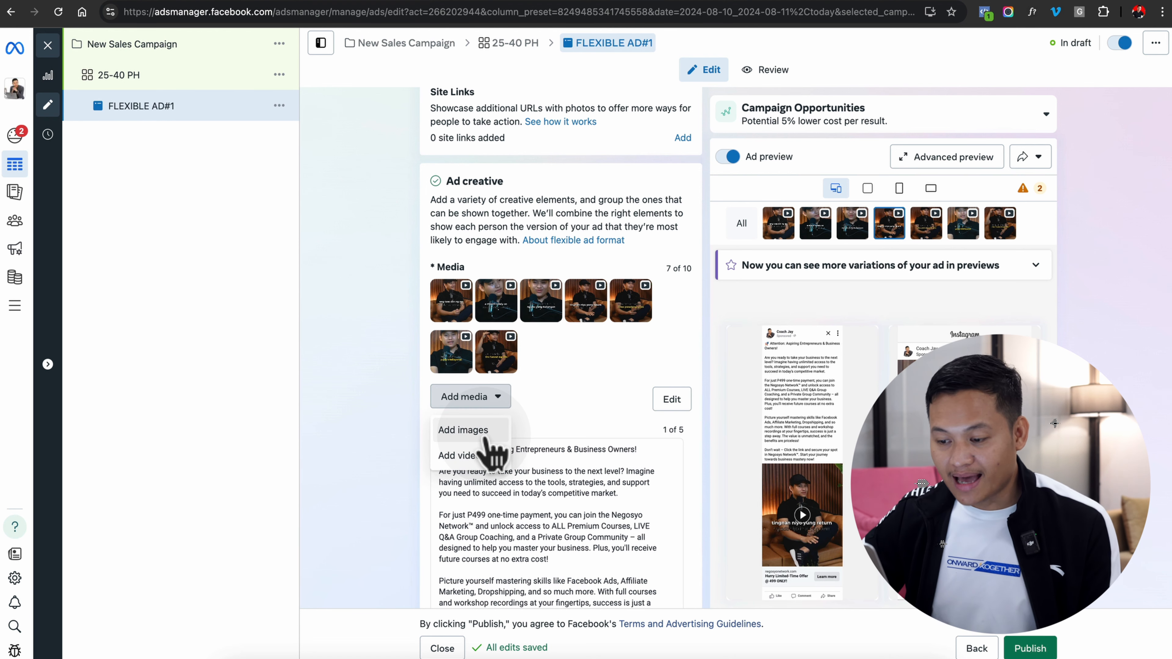
pyautogui.click(484, 436)
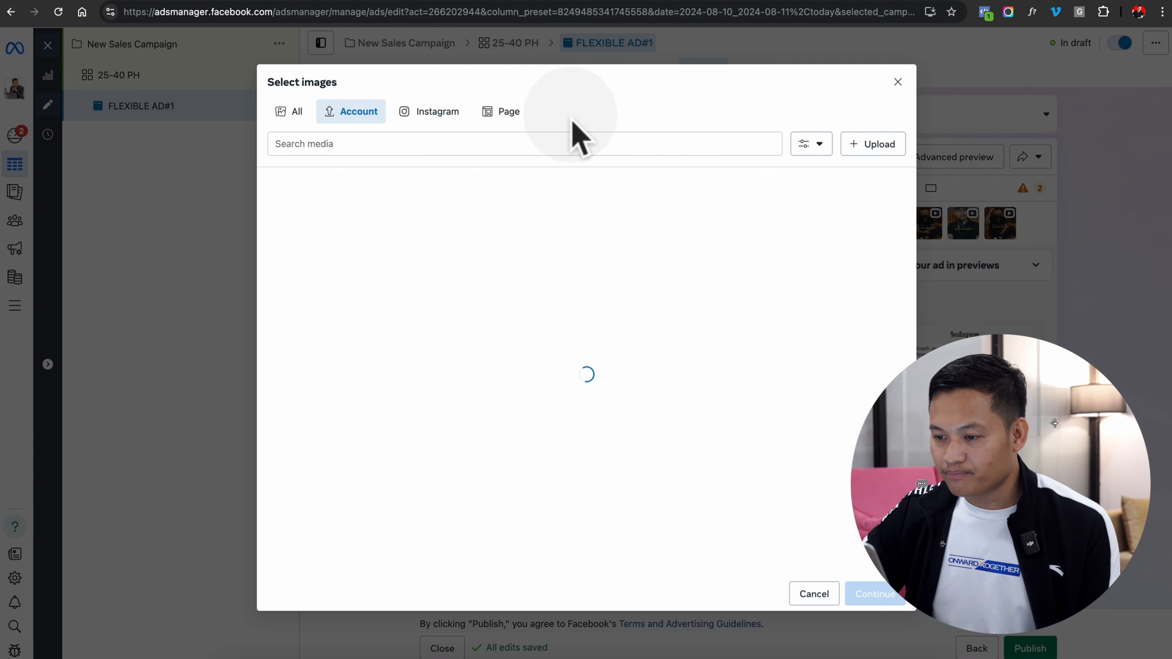
pyautogui.click(507, 113)
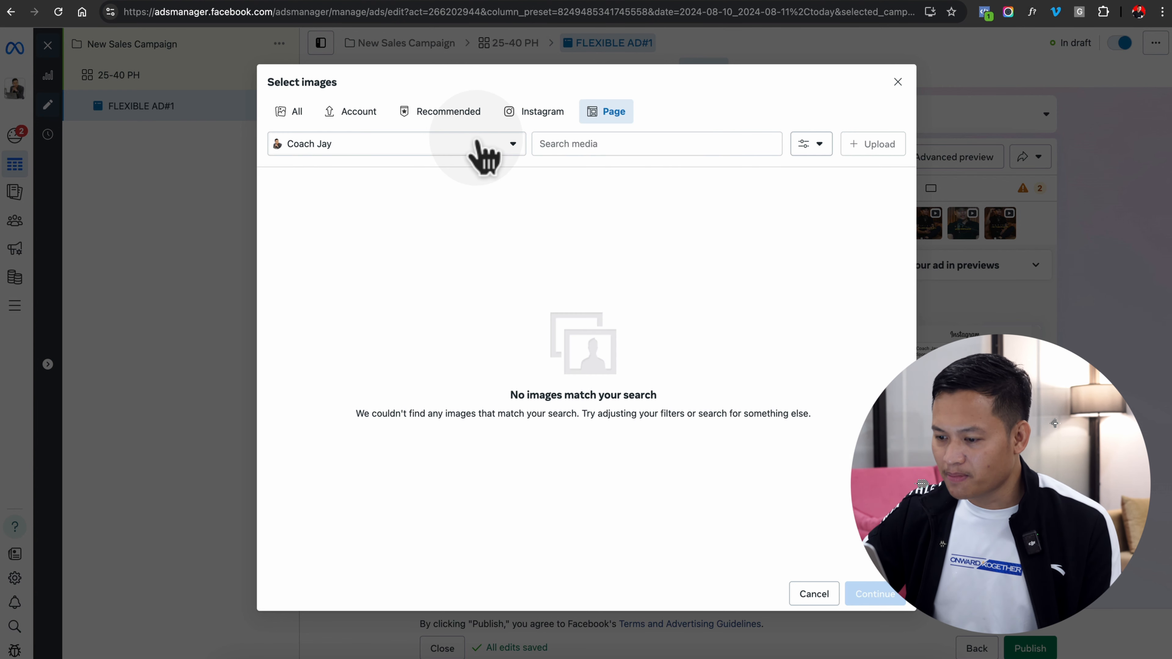
pyautogui.click(508, 151)
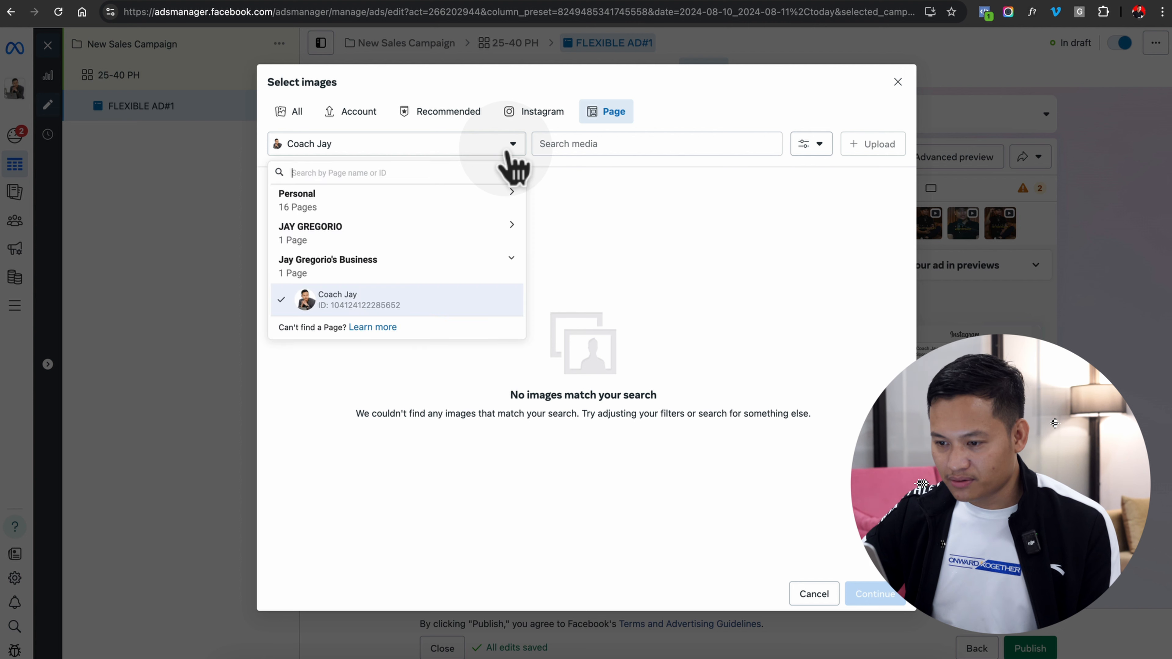
pyautogui.click(510, 148)
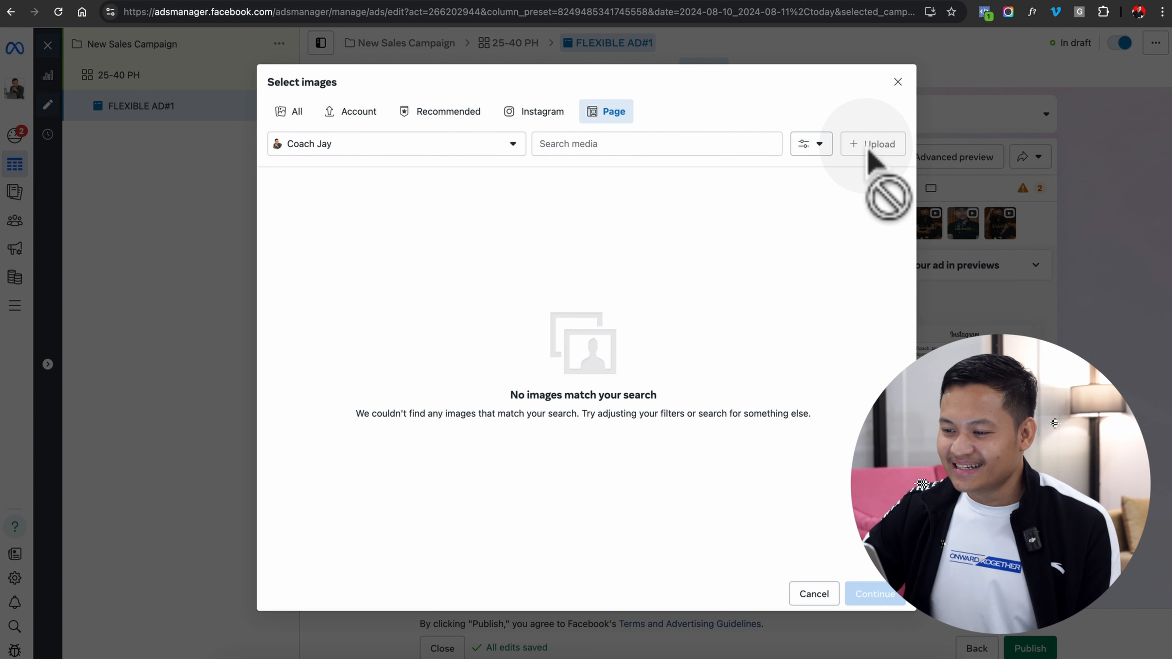
pyautogui.click(897, 83)
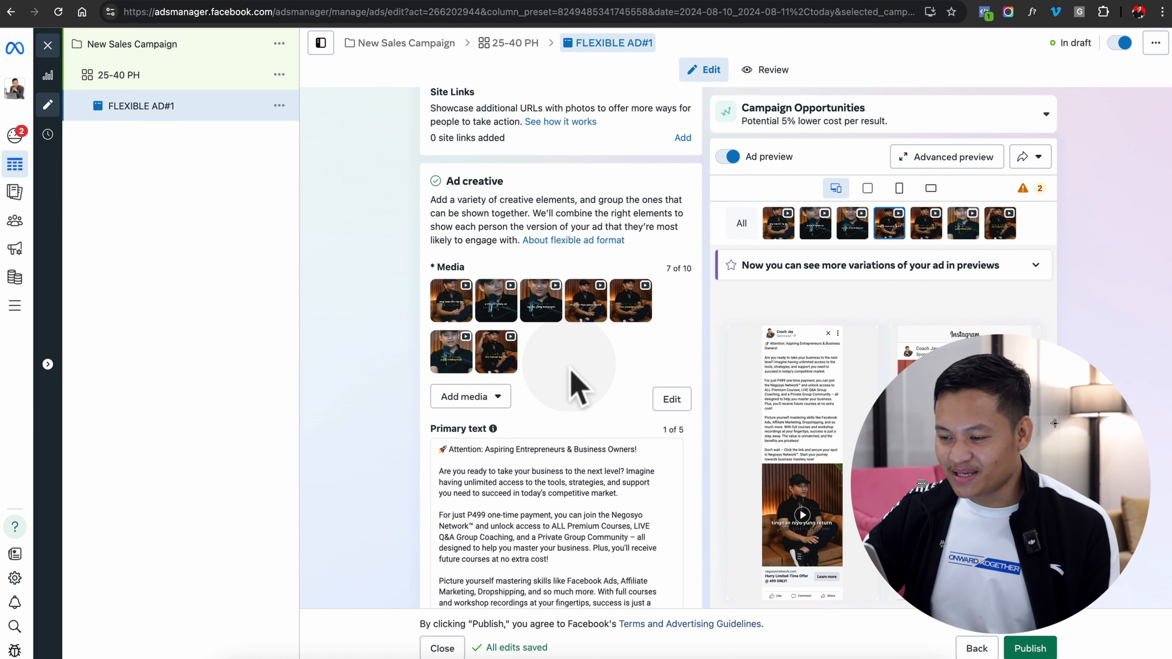
# Add the 900 × 900 Page video "Para Sa'yo Ba Ang Facebook Ads?" to the media of FLEXIBLE AD#1
pyautogui.click(479, 395)
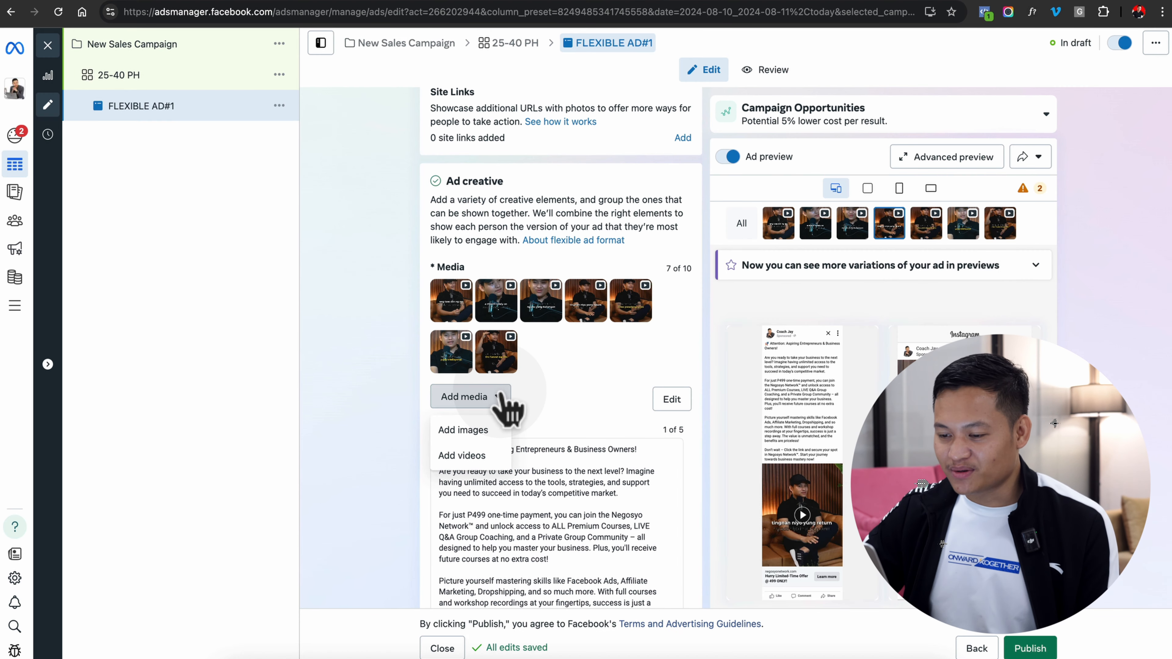
pyautogui.click(475, 455)
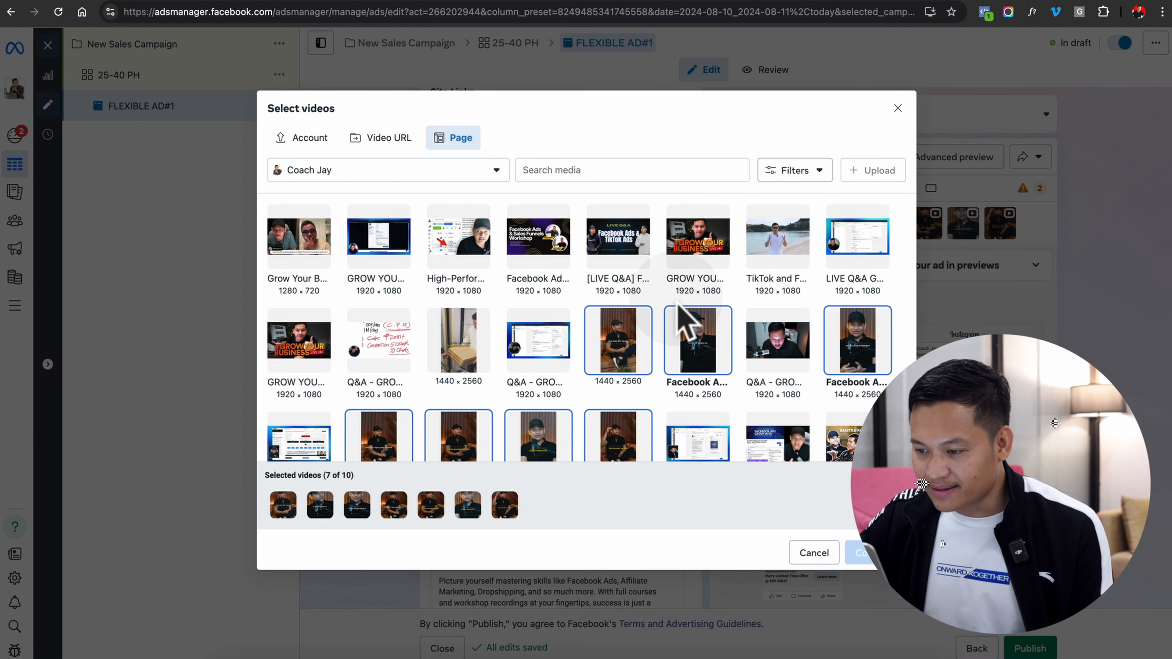
pyautogui.scroll(-5, 681, 316)
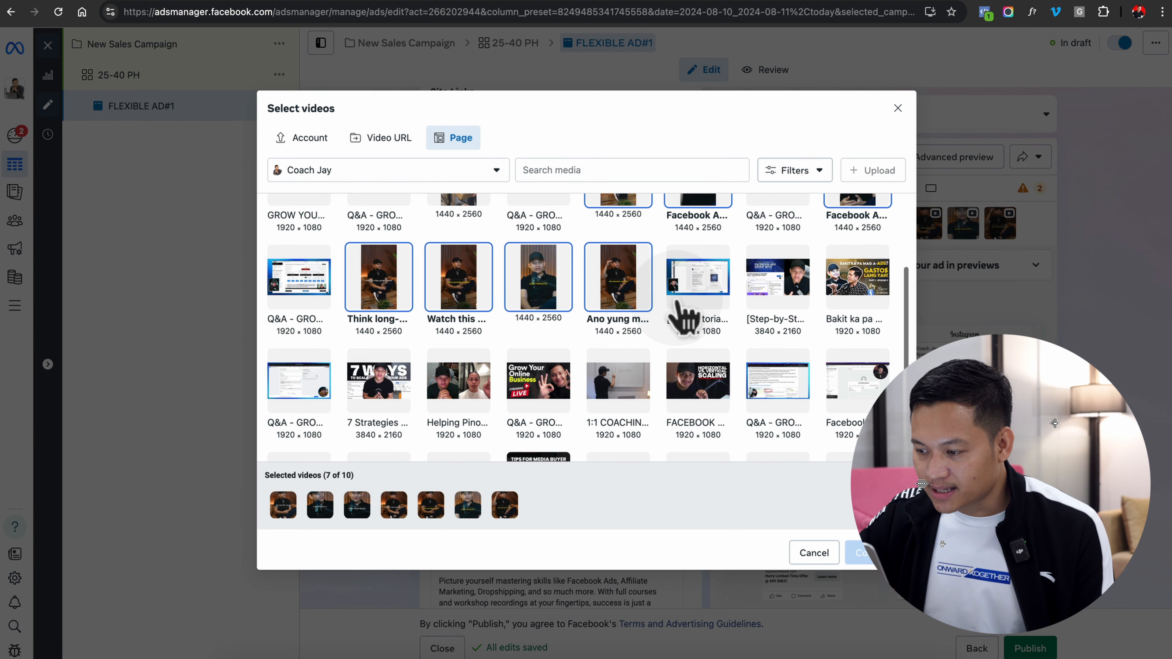
pyautogui.scroll(-2, 683, 318)
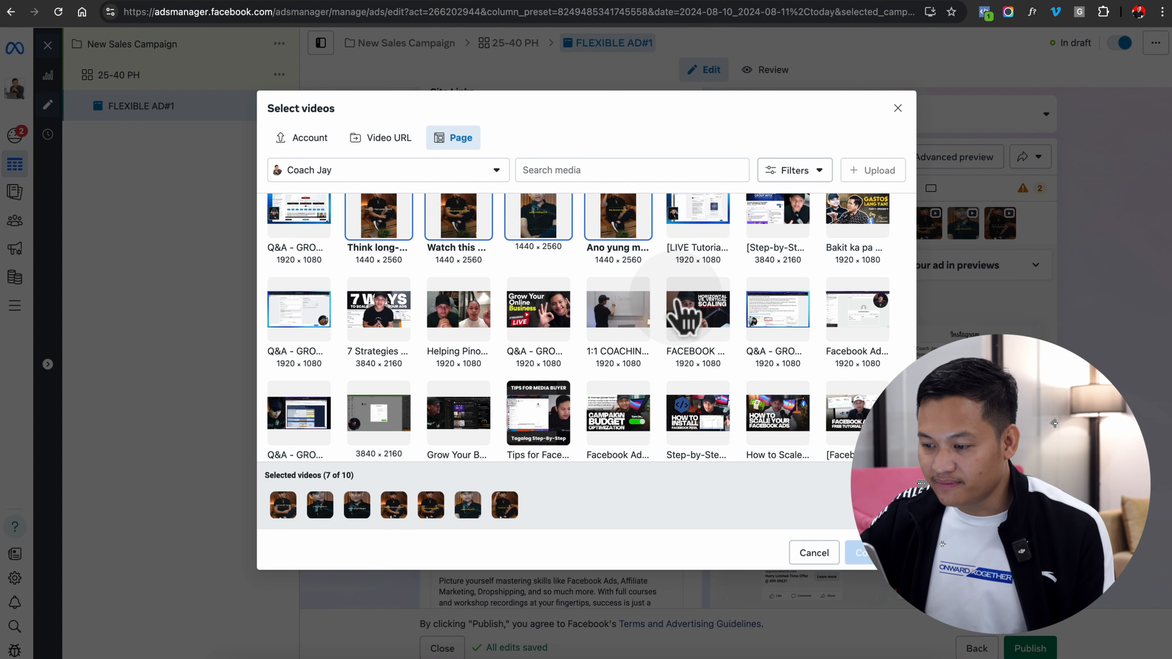
pyautogui.scroll(-3, 682, 310)
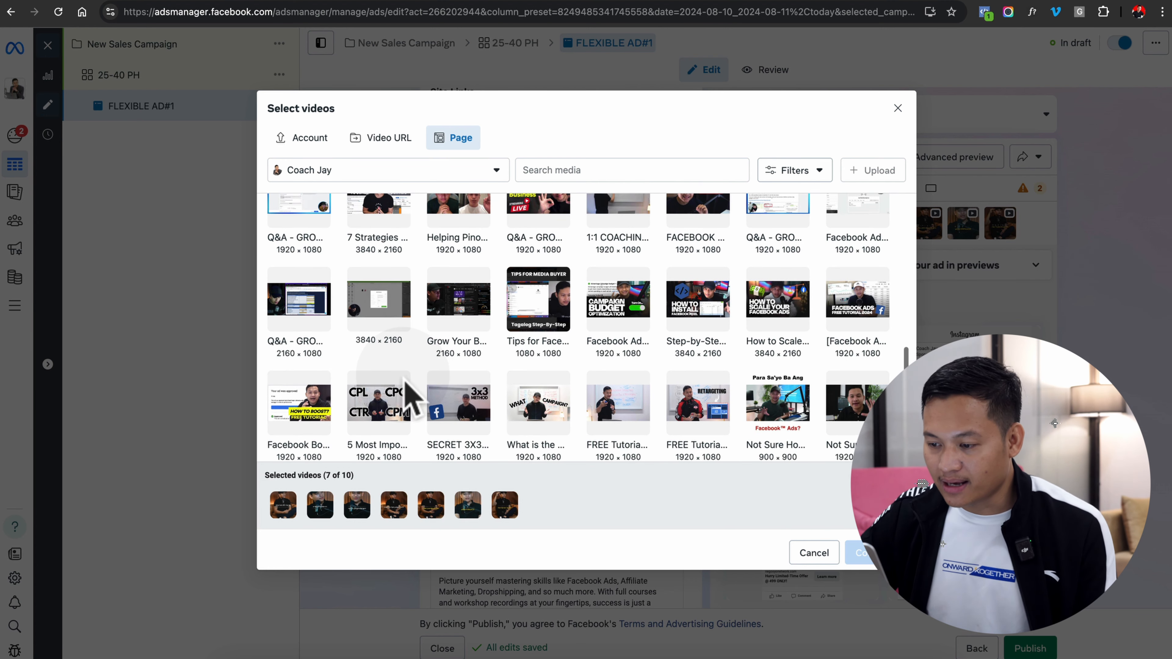
pyautogui.scroll(-1, 403, 377)
pyautogui.scroll(-1, 411, 395)
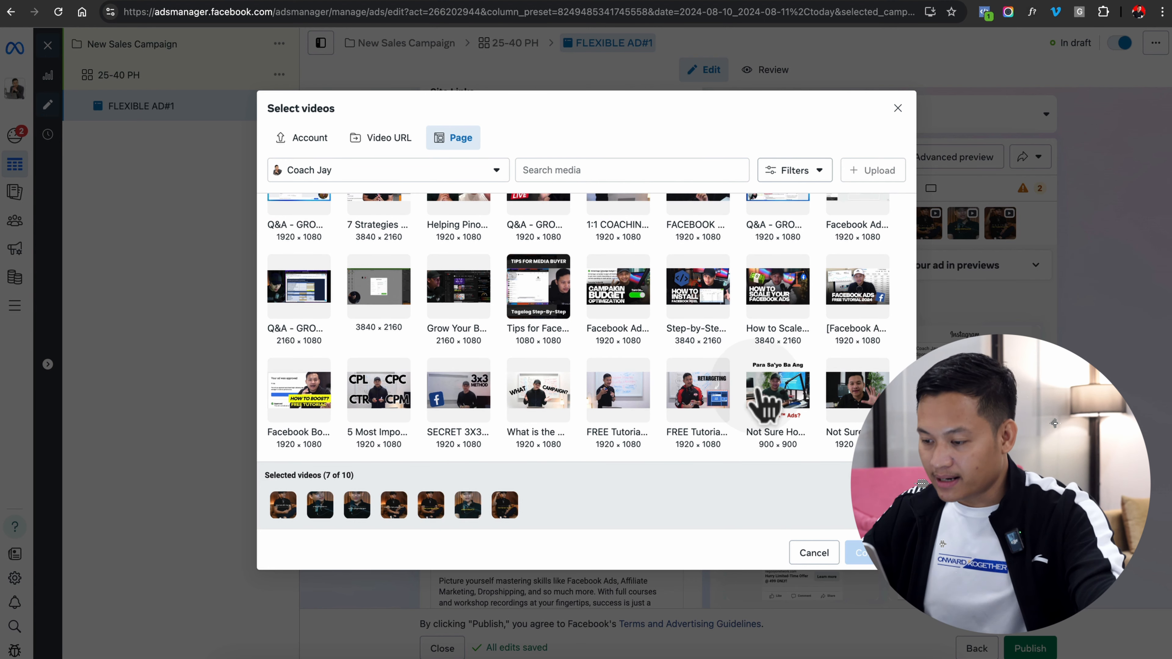
pyautogui.click(770, 406)
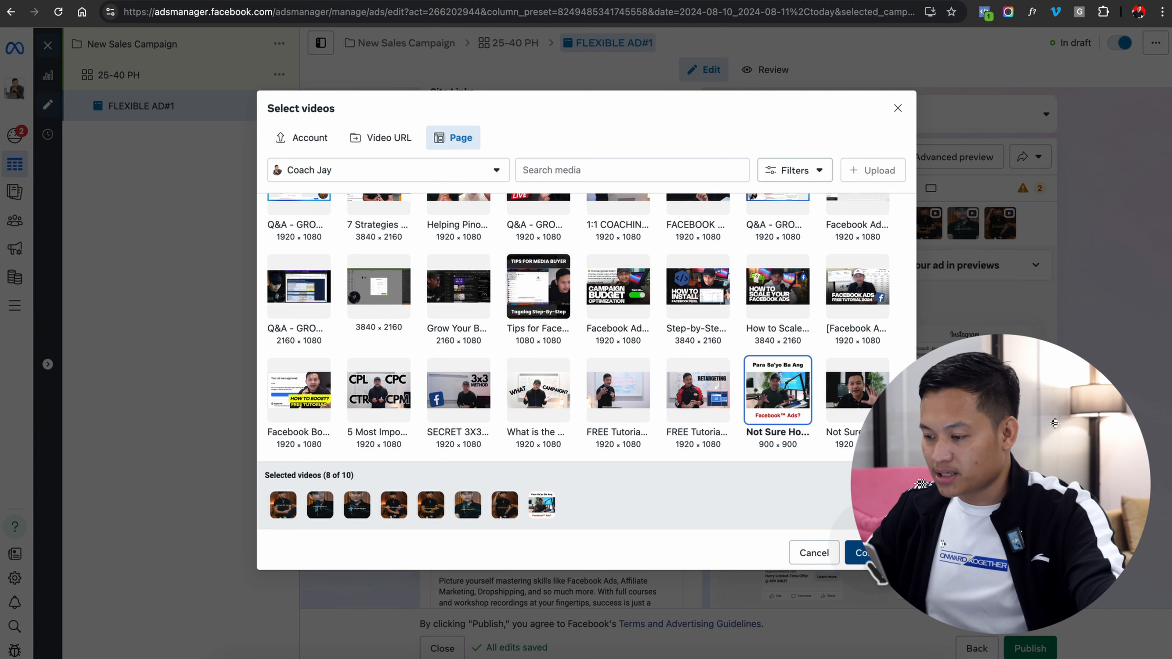
pyautogui.click(863, 553)
pyautogui.click(610, 460)
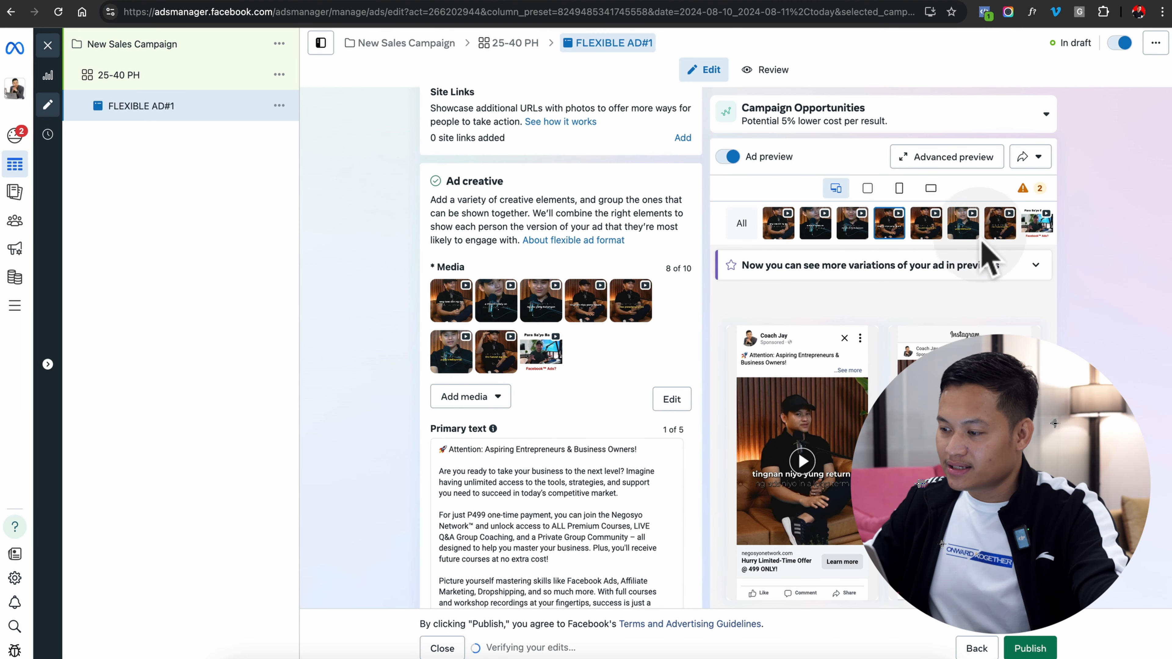
# Preview the "Para Sa'yo Ba Ang Facebook Ads?" video with the expanded primary text in the feed placements
pyautogui.click(1038, 228)
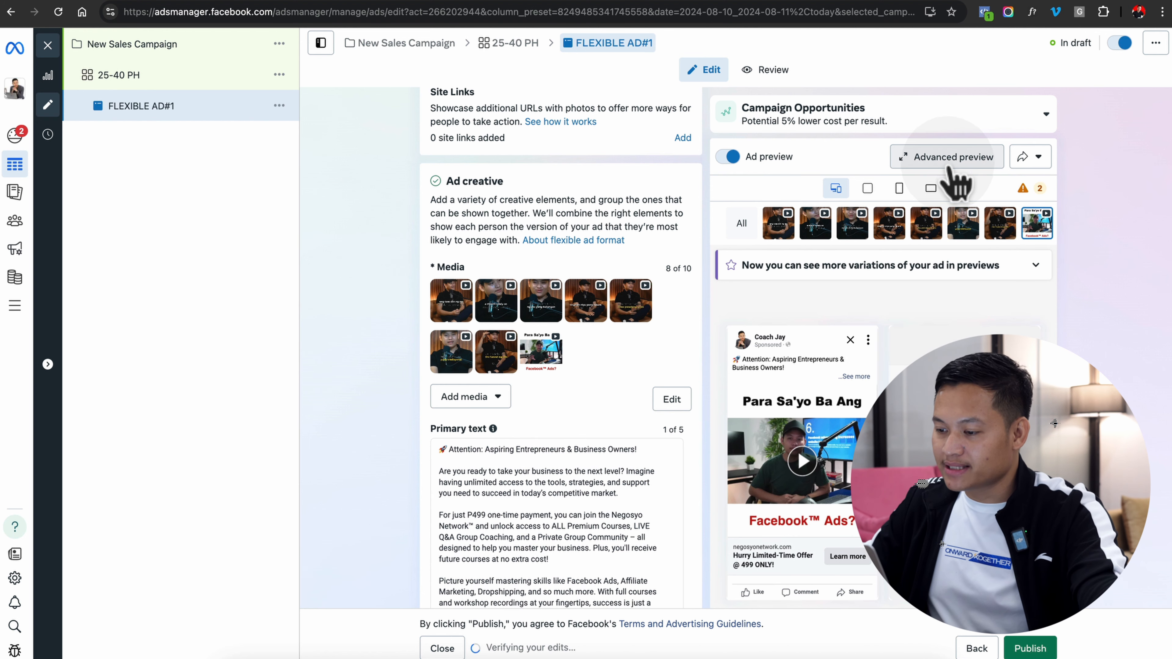
pyautogui.click(859, 378)
pyautogui.scroll(-5, 820, 455)
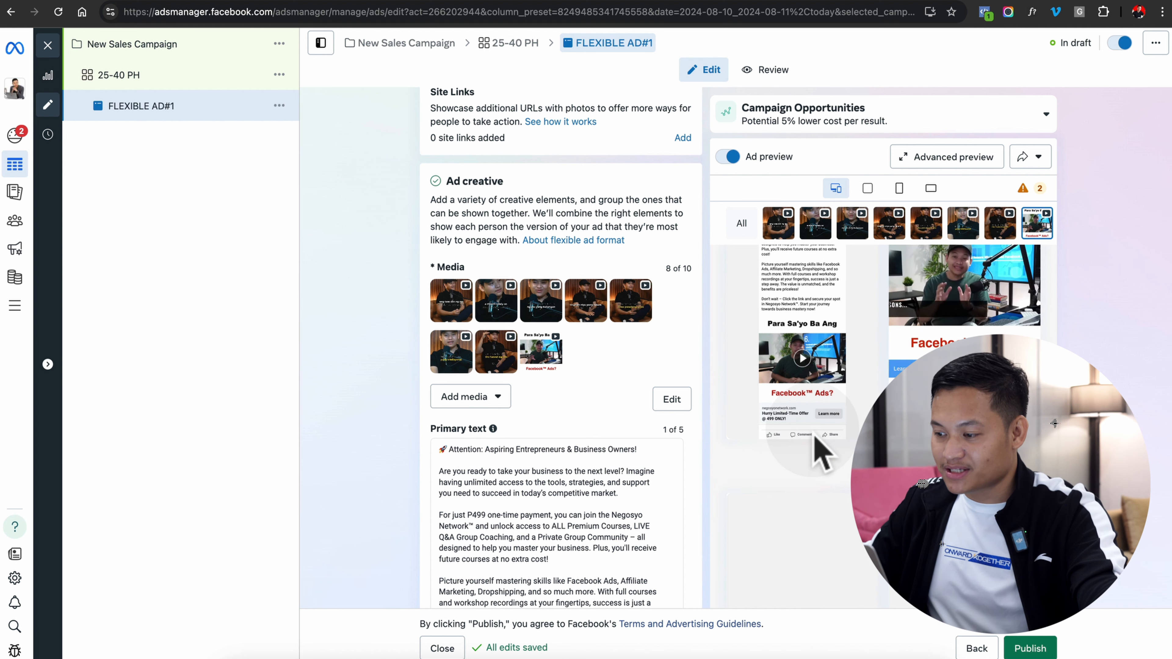
pyautogui.scroll(3, 814, 441)
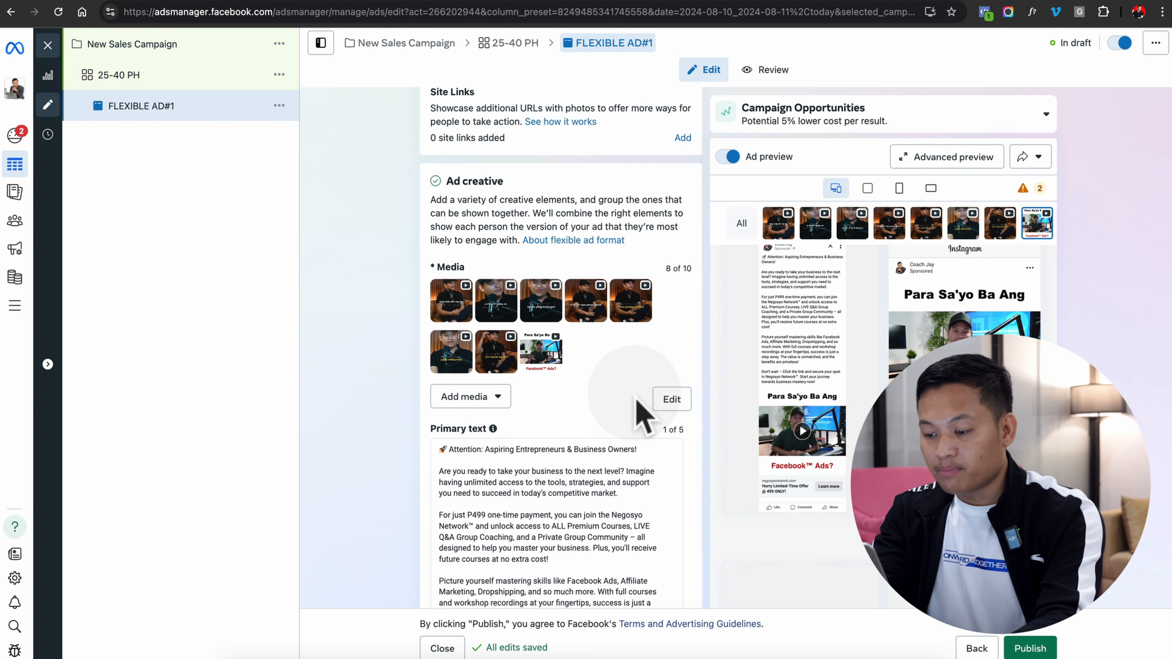
# Review the Page's available videos alongside the ones already selected for the ad, and leave the video selection without adding any
pyautogui.scroll(-3, 639, 411)
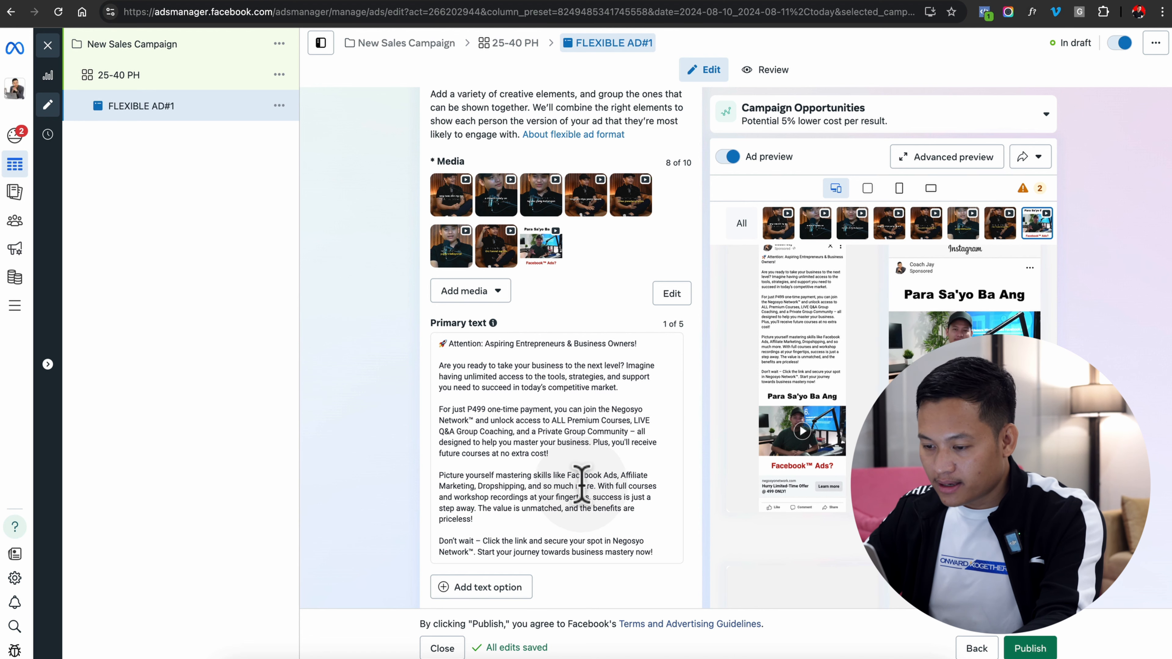
pyautogui.click(489, 295)
pyautogui.click(490, 355)
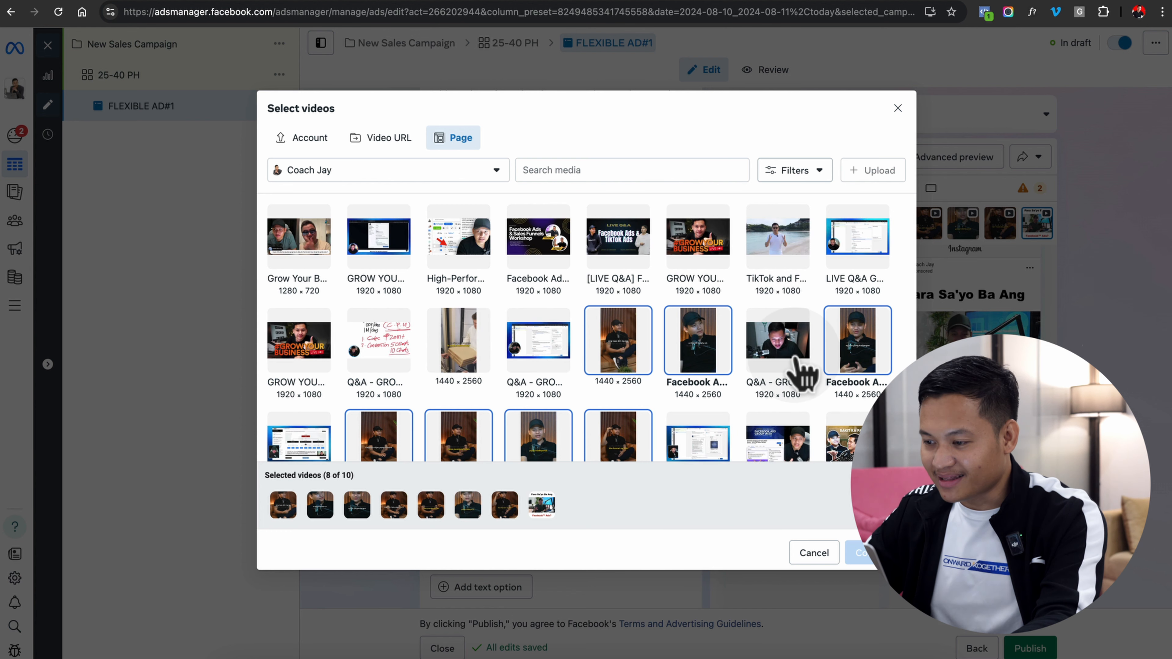
pyautogui.scroll(-3, 803, 374)
pyautogui.scroll(-10, 803, 376)
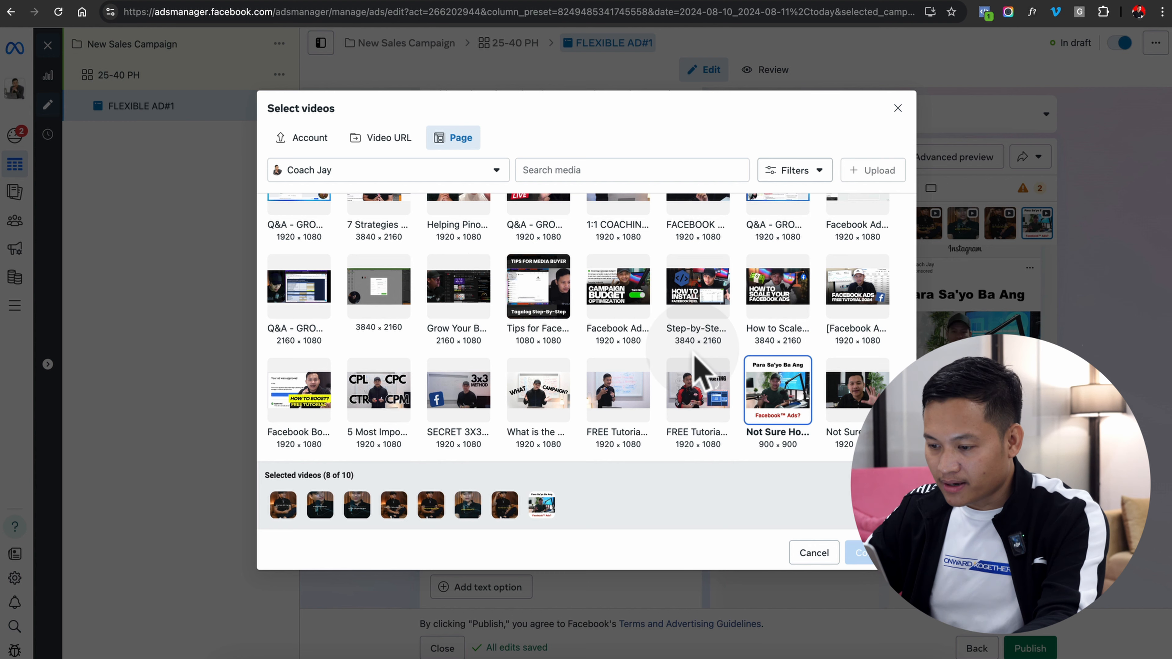
pyautogui.scroll(1, 563, 341)
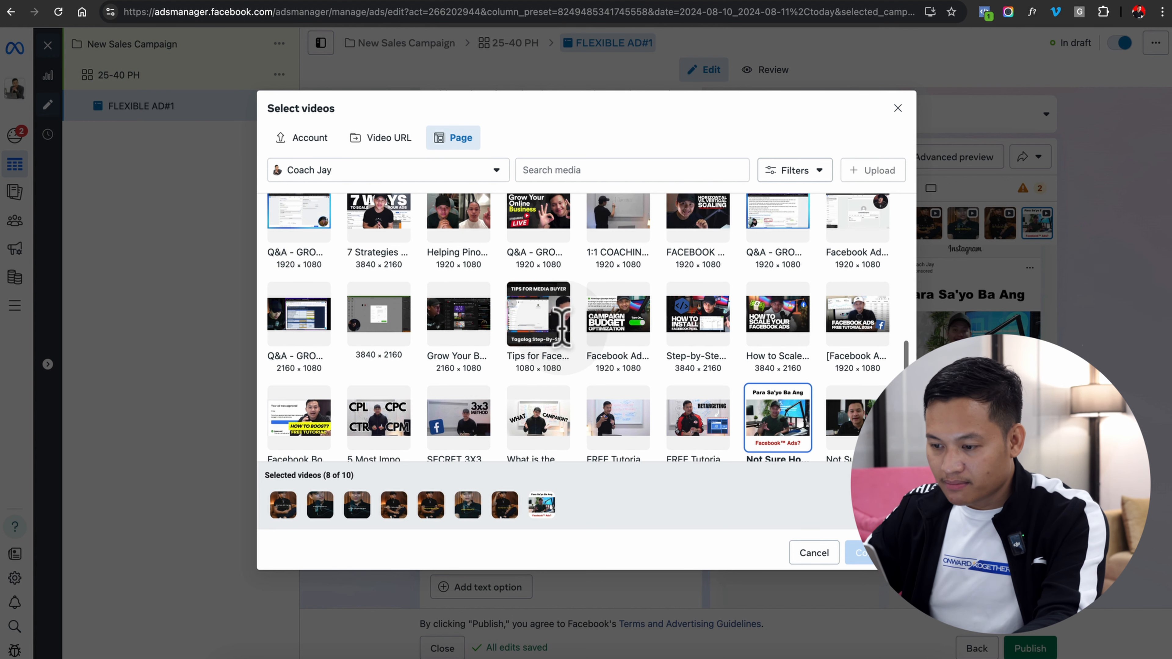
pyautogui.scroll(7, 564, 340)
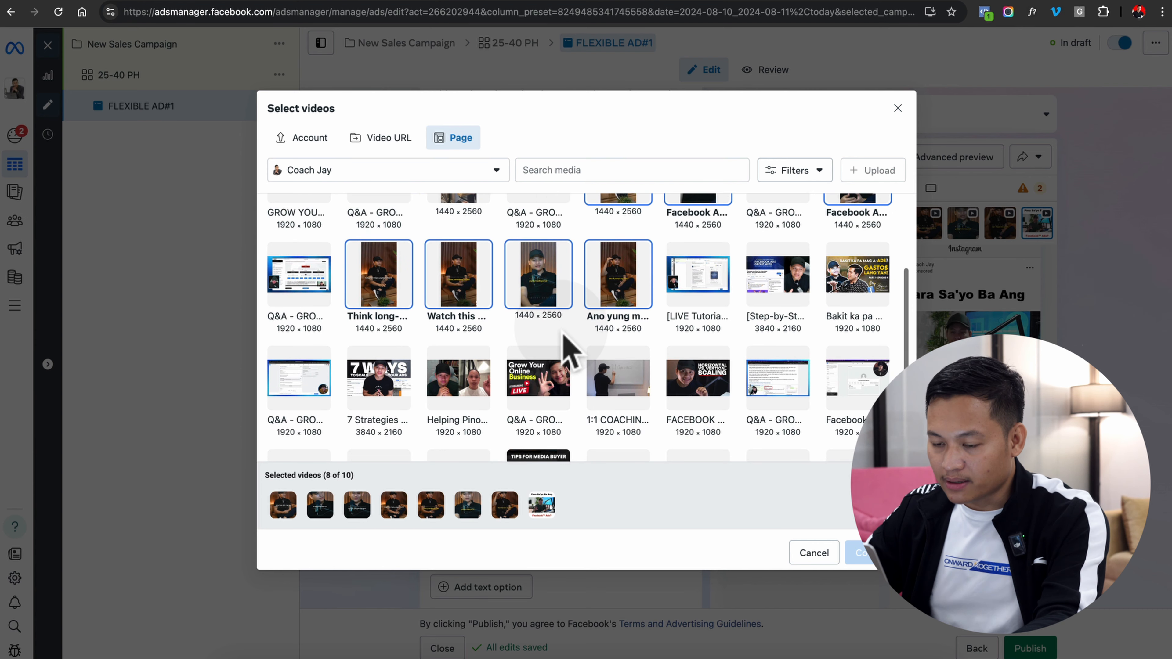
pyautogui.scroll(2, 457, 332)
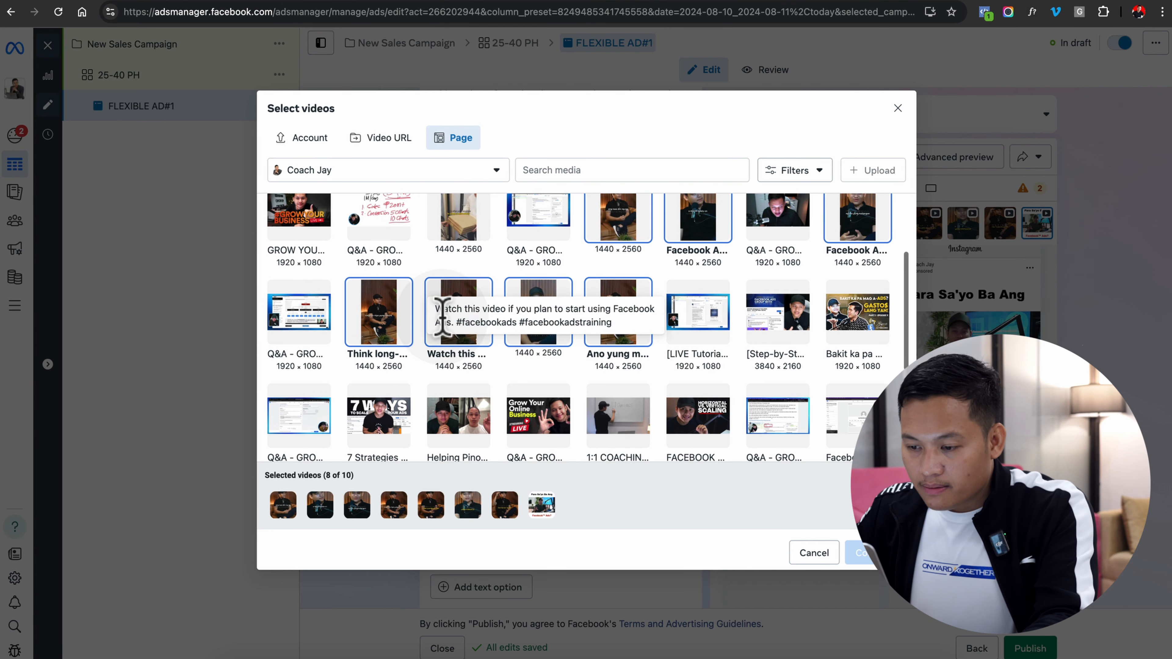
pyautogui.scroll(6, 480, 393)
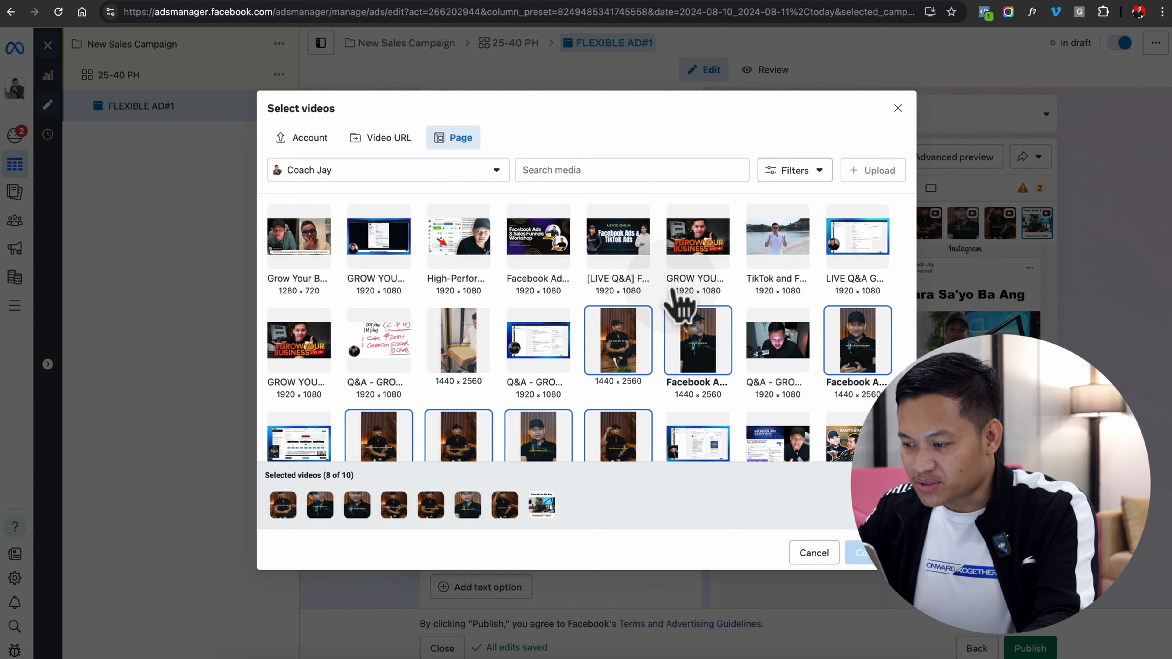
pyautogui.scroll(-10, 676, 307)
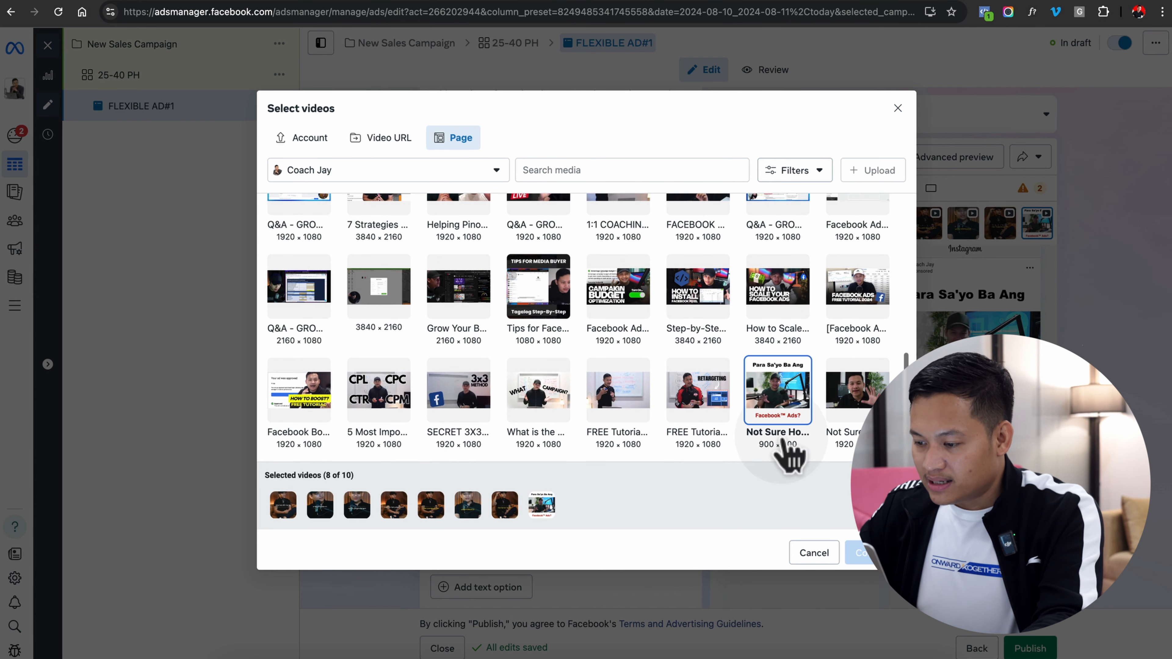
pyautogui.click(812, 553)
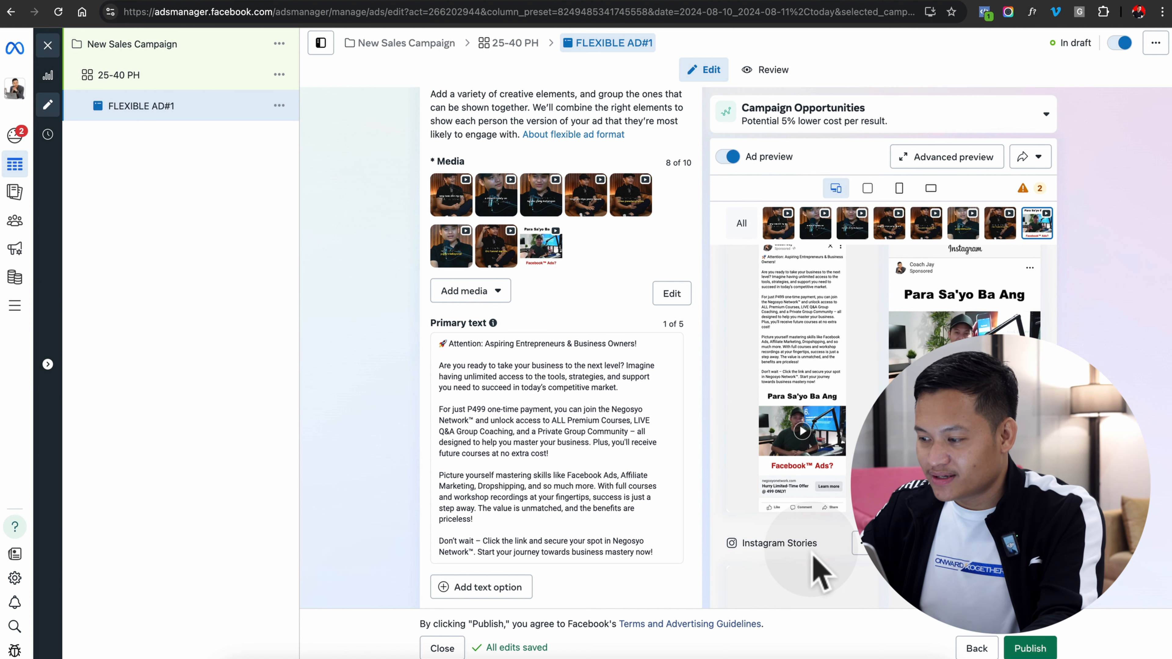
pyautogui.moveTo(550, 468); pyautogui.dragTo(554, 474)
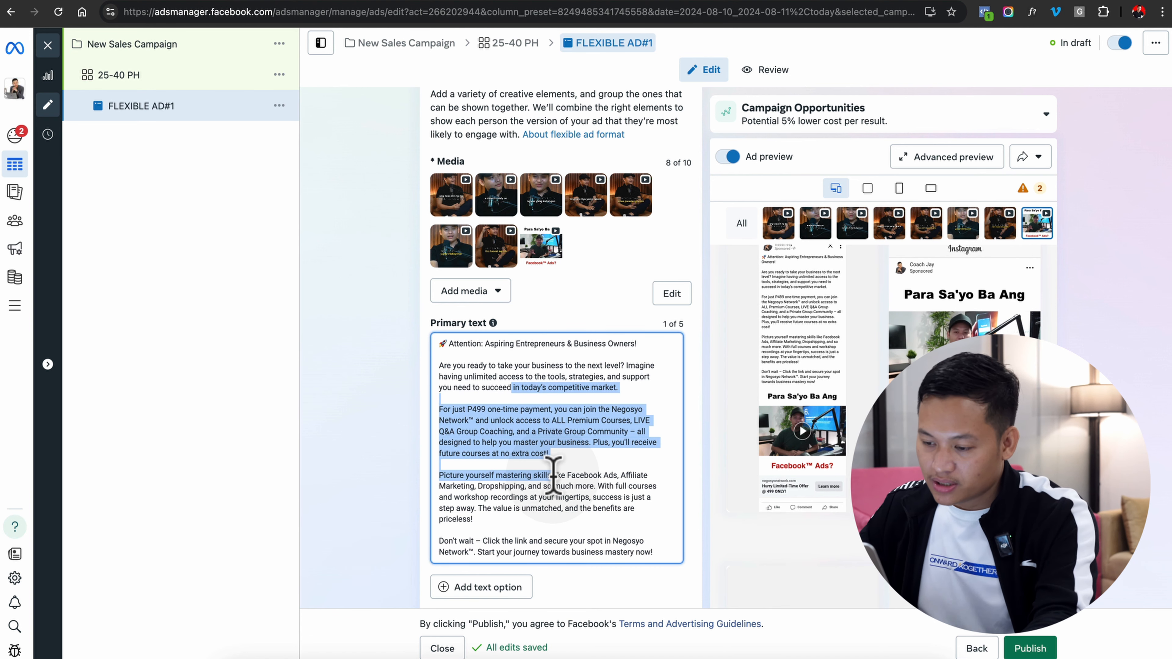
pyautogui.click(599, 450)
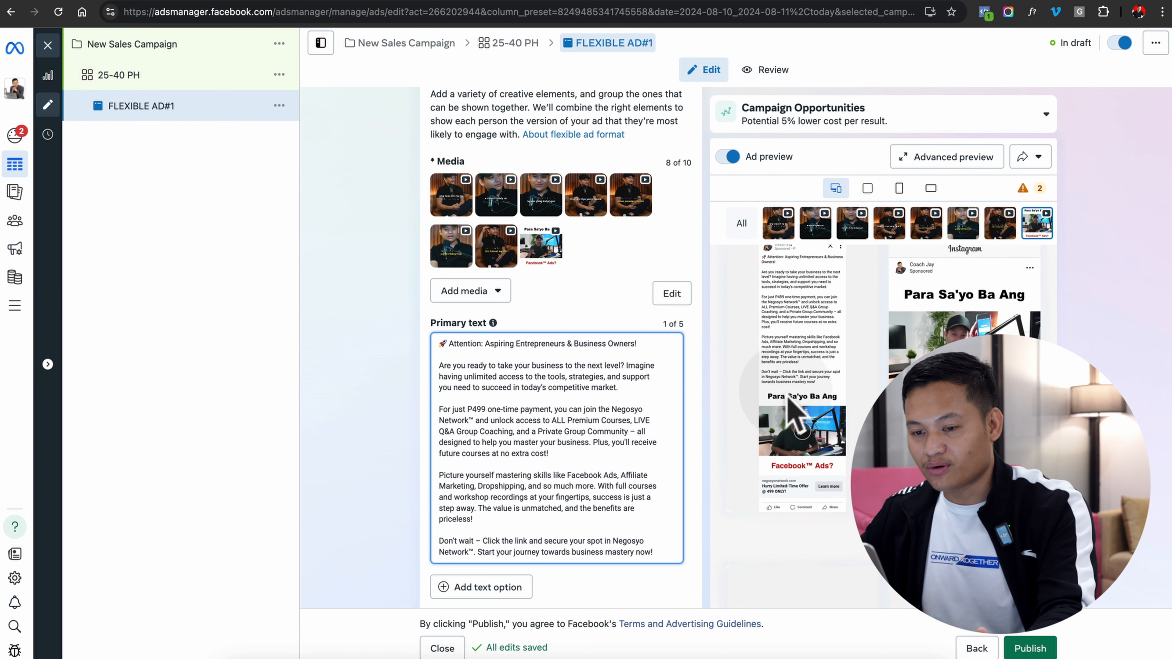
pyautogui.click(279, 105)
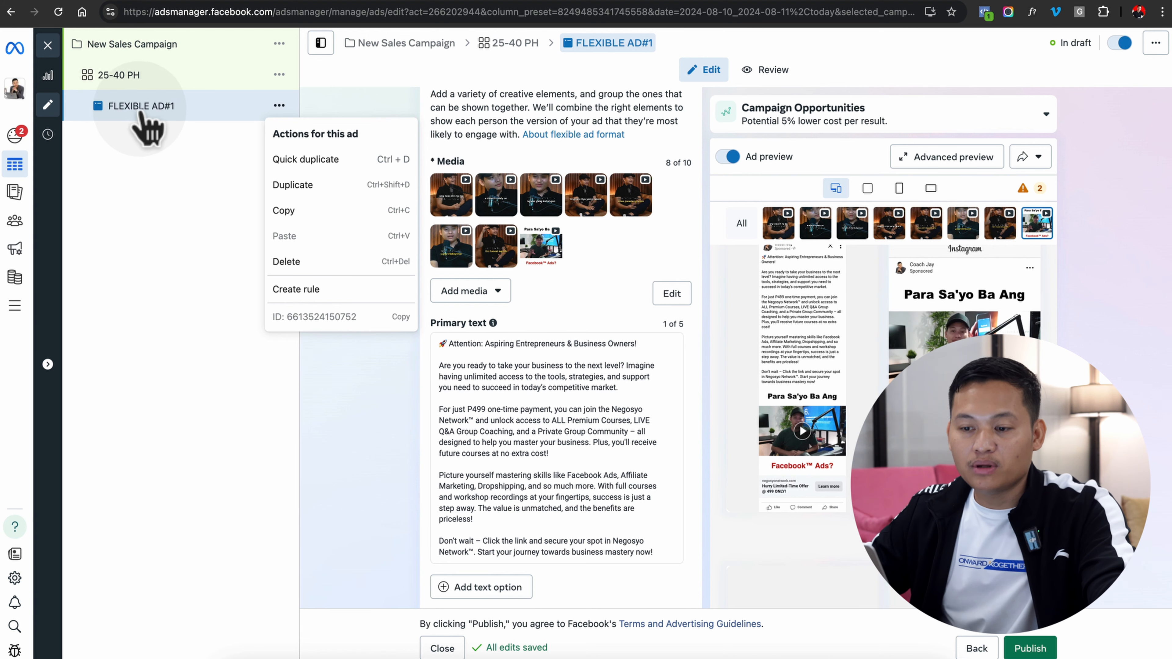
pyautogui.click(174, 178)
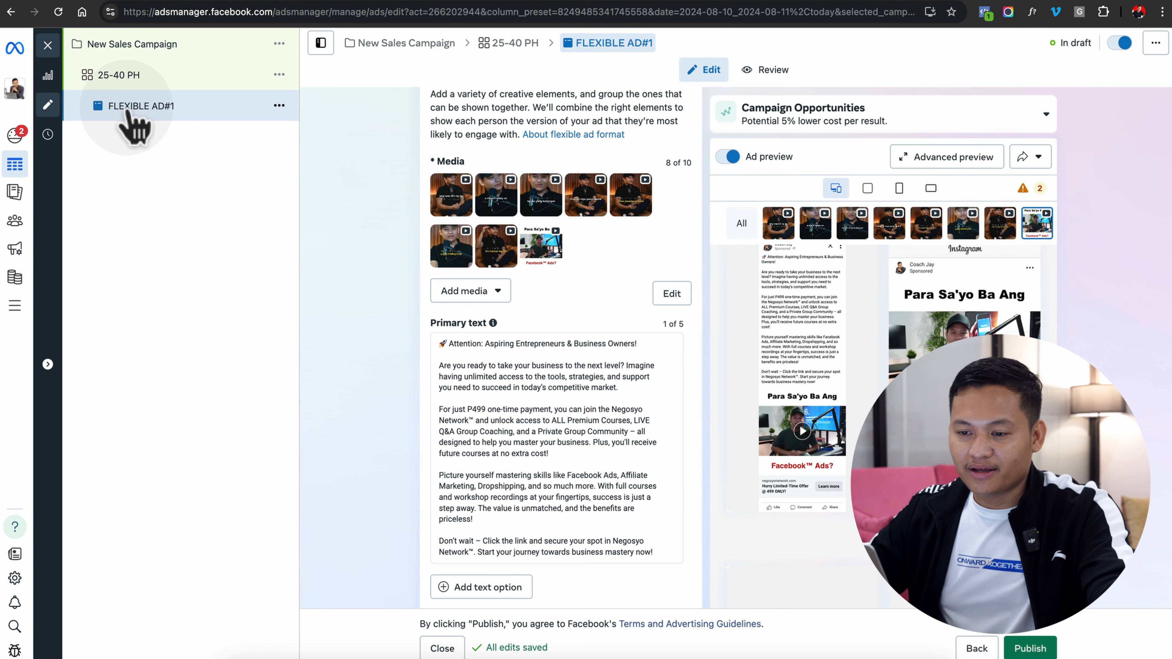
pyautogui.click(134, 121)
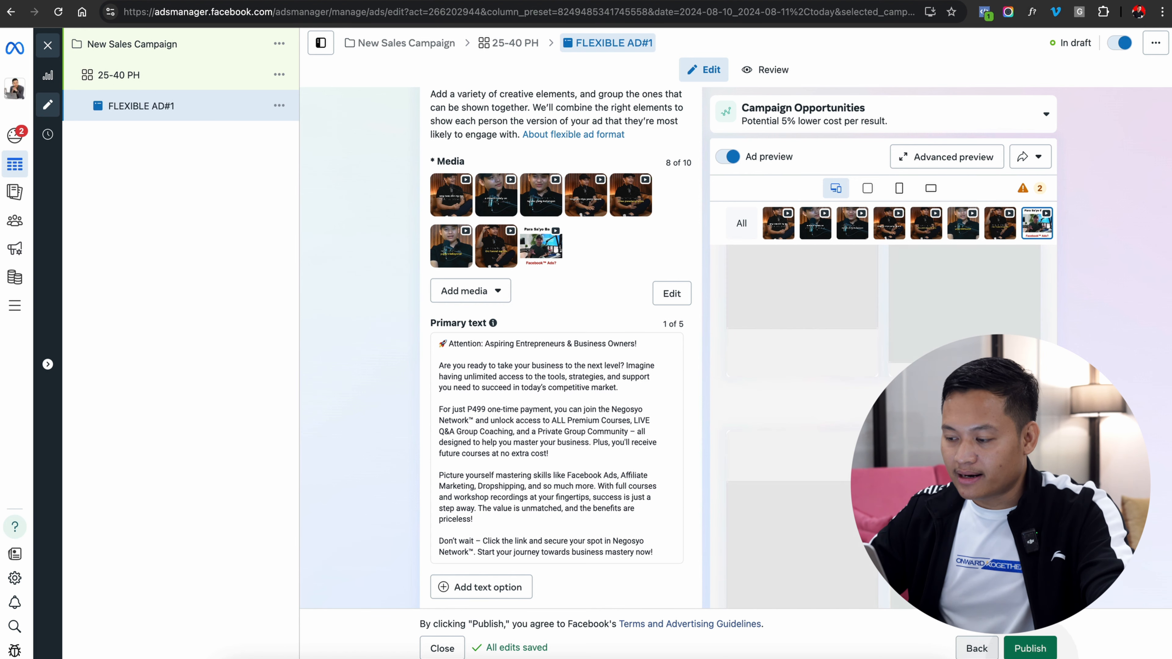
pyautogui.scroll(10, 571, 419)
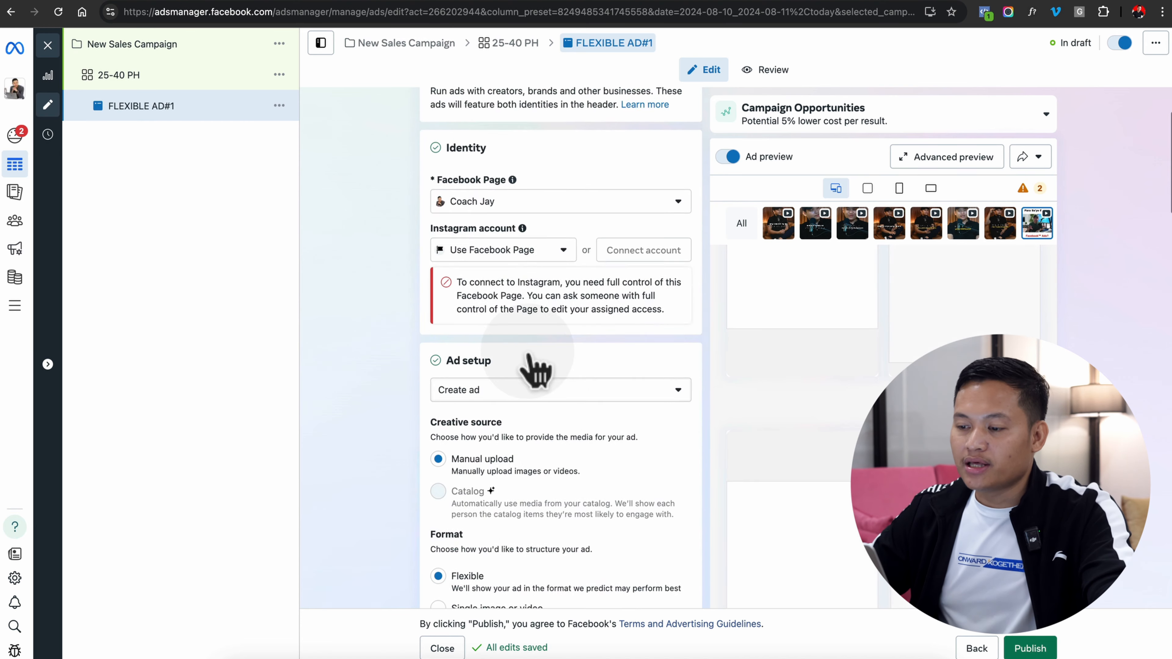